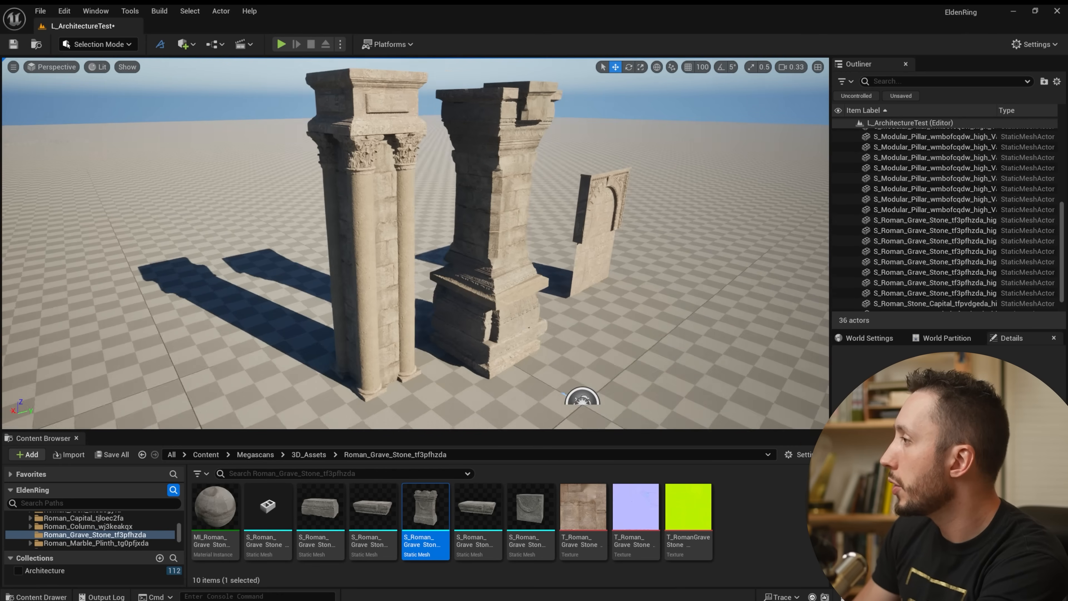
# Step: Select the three gate-pillar meshes forming the square core of the column structure and move them out sideways from the columns
pyautogui.moveTo(579, 394); pyautogui.dragTo(661, 421, button='right')
pyautogui.moveTo(464, 197); pyautogui.dragTo(463, 210, button='right')
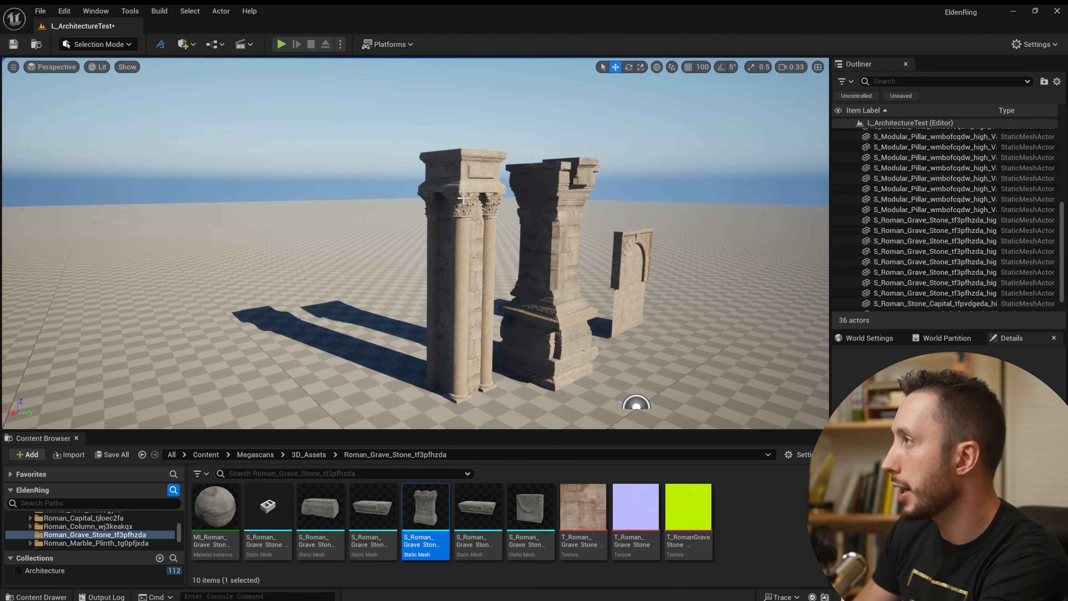
pyautogui.click(464, 192)
pyautogui.moveTo(532, 285); pyautogui.dragTo(500, 285, button='right')
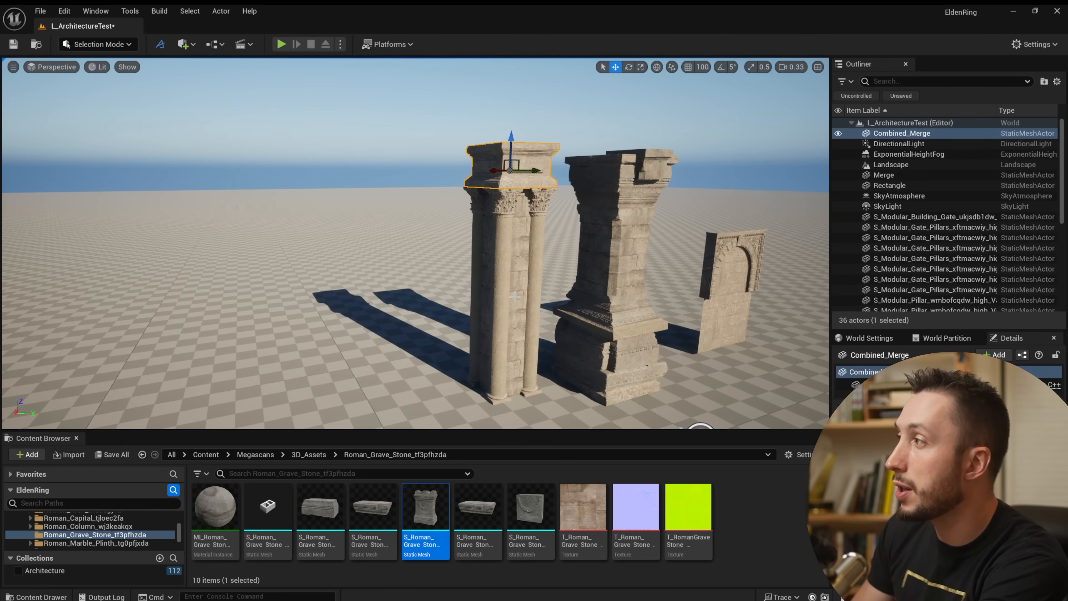
pyautogui.click(521, 327)
pyautogui.keyDown('ctrl'); pyautogui.click(516, 361); pyautogui.keyUp('ctrl')
pyautogui.keyDown('ctrl'); pyautogui.click(517, 300); pyautogui.keyUp('ctrl')
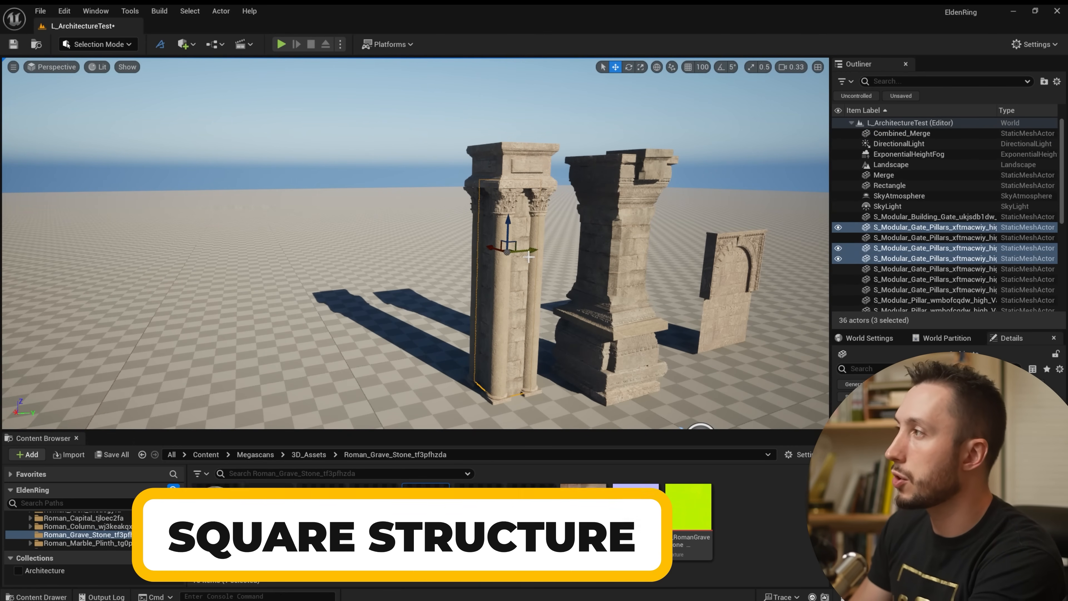
pyautogui.moveTo(527, 250); pyautogui.dragTo(425, 248)
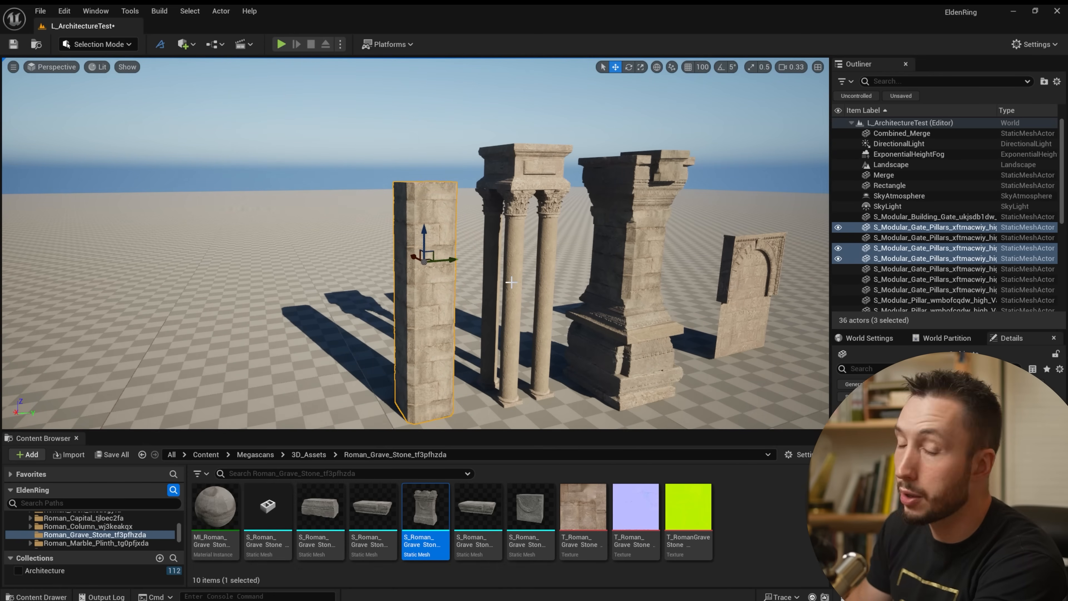
# Step: Undo the sideways move of the column structure's square core and the preceding selections
pyautogui.hotkey('ctrl', 'z')
pyautogui.hotkey('ctrl', 'z')
pyautogui.hotkey('ctrl', 'z')
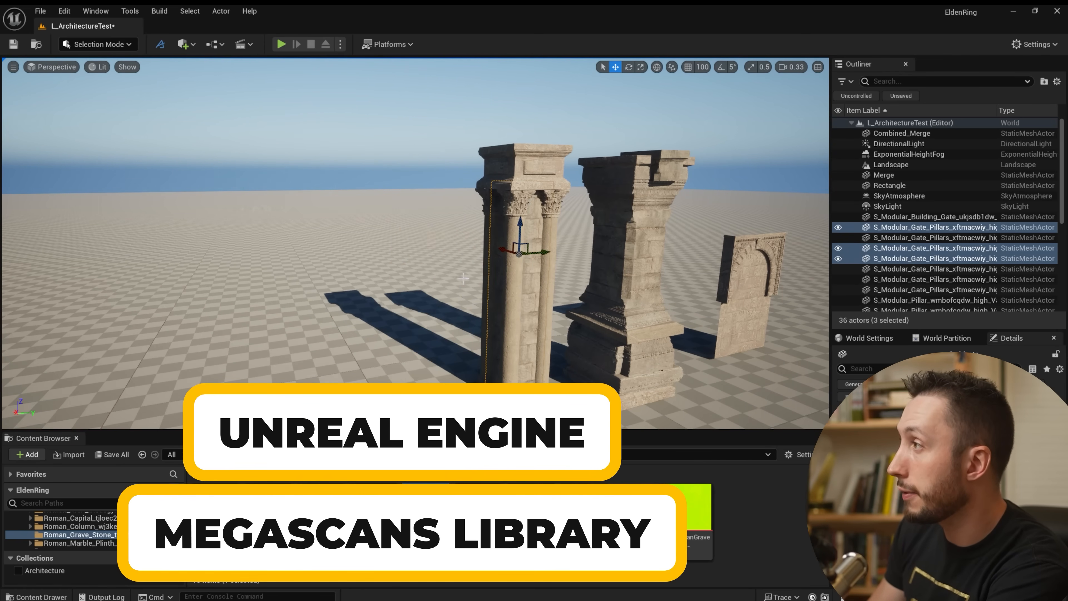
pyautogui.hotkey('ctrl', 'z')
pyautogui.hotkey('ctrl', 'z')
pyautogui.hotkey('ctrl', 'z')
pyautogui.hotkey('ctrl', 'z')
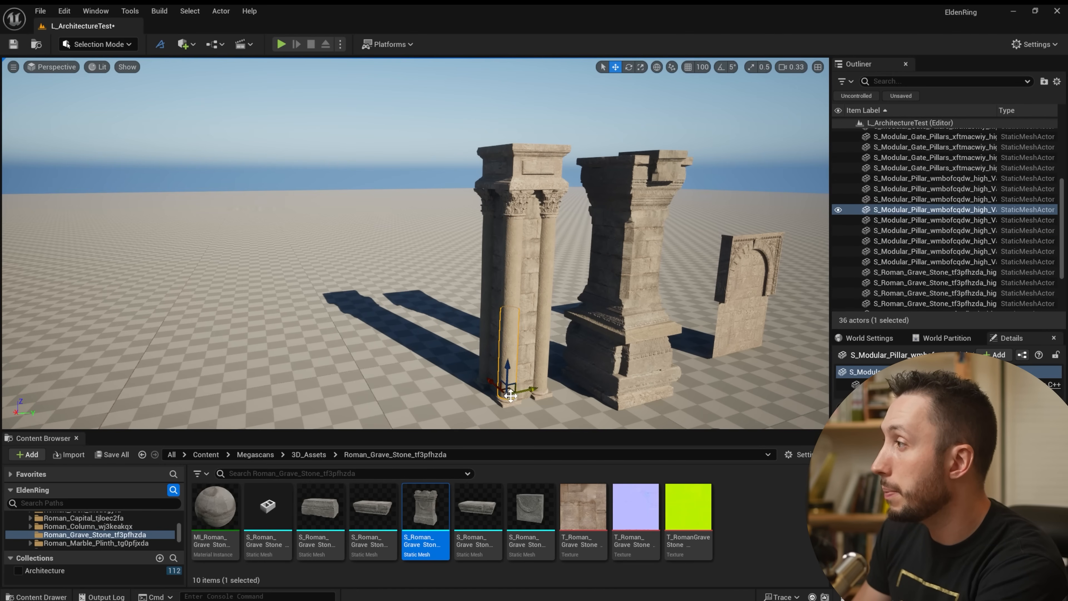
# Step: Focus on the carved Roman stone capital and examine it from several angles together with the block above
pyautogui.click(544, 201)
pyautogui.press('f')
pyautogui.moveTo(416, 244)
pyautogui.keyDown('alt'); pyautogui.mouseDown()
pyautogui.moveTo(337, 223)
pyautogui.moveTo(412, 239)
pyautogui.mouseUp(); pyautogui.keyUp('alt')
pyautogui.keyDown('alt'); pyautogui.moveTo(413, 240); pyautogui.dragTo(357, 240, button='right'); pyautogui.keyUp('alt')
pyautogui.keyDown('alt'); pyautogui.moveTo(420, 251); pyautogui.dragTo(488, 251); pyautogui.keyUp('alt')
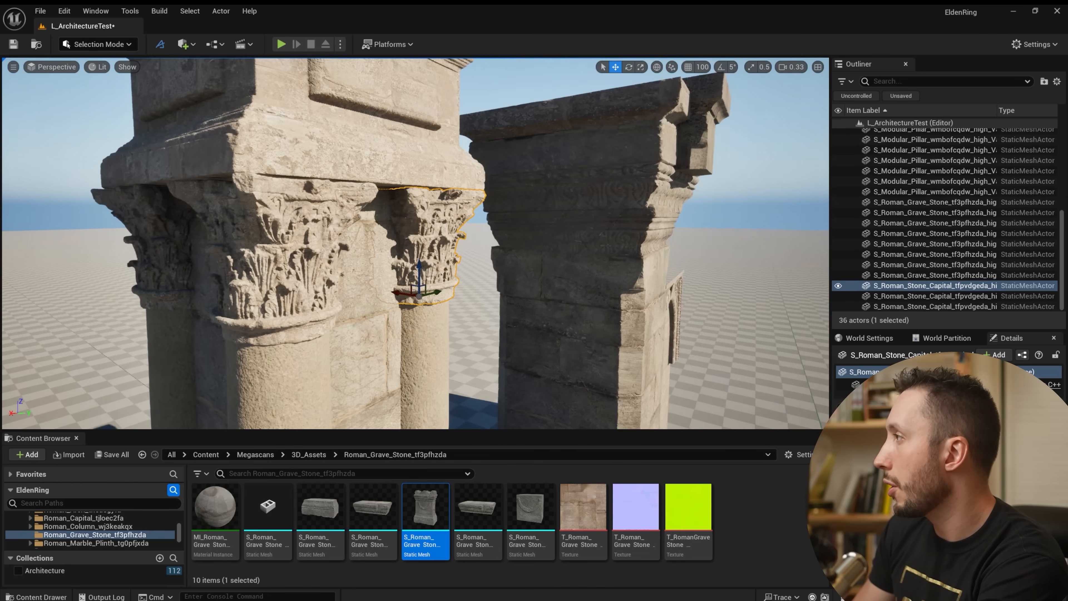
pyautogui.keyDown('alt'); pyautogui.moveTo(420, 251); pyautogui.dragTo(391, 251, button='right'); pyautogui.keyUp('alt')
pyautogui.moveTo(420, 251)
pyautogui.keyDown('alt'); pyautogui.mouseDown()
pyautogui.moveTo(437, 252)
pyautogui.moveTo(420, 251)
pyautogui.mouseUp(); pyautogui.keyUp('alt')
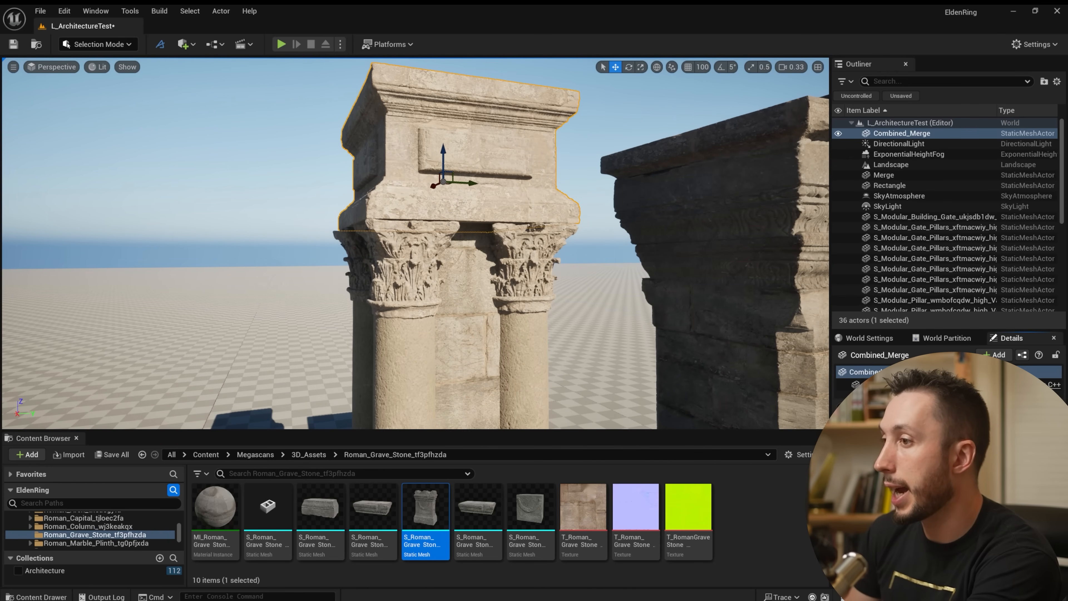
# Step: Locate the Combined_Merge block's mesh asset in the Content Browser, then return to the Roman_Grave_Stone_tf3pfhzda folder
pyautogui.hotkey('ctrl', 'b')
pyautogui.scroll(1, 424, 508)
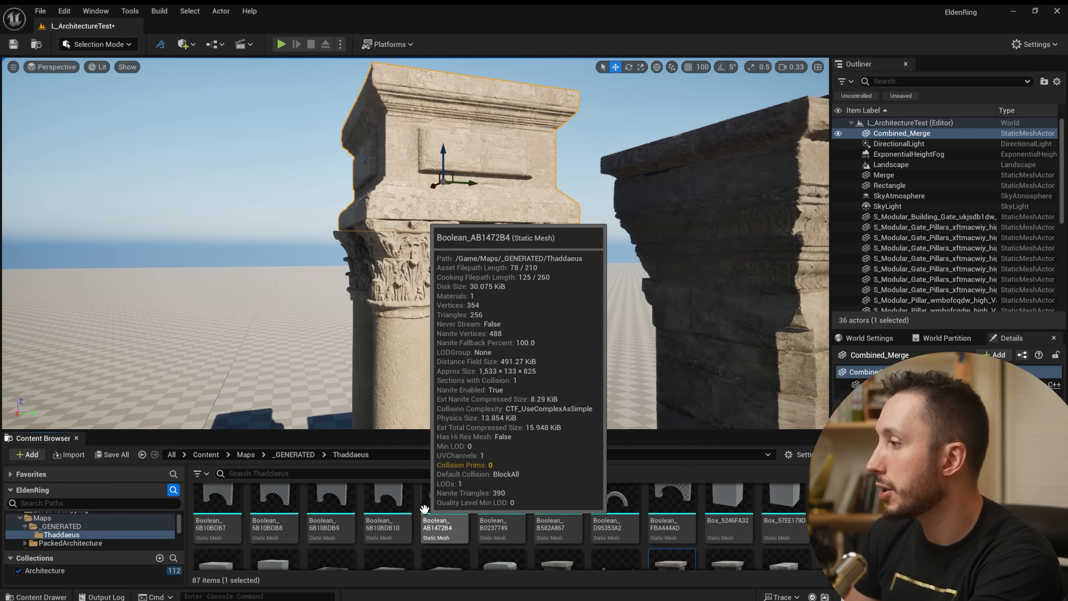
pyautogui.click(142, 455)
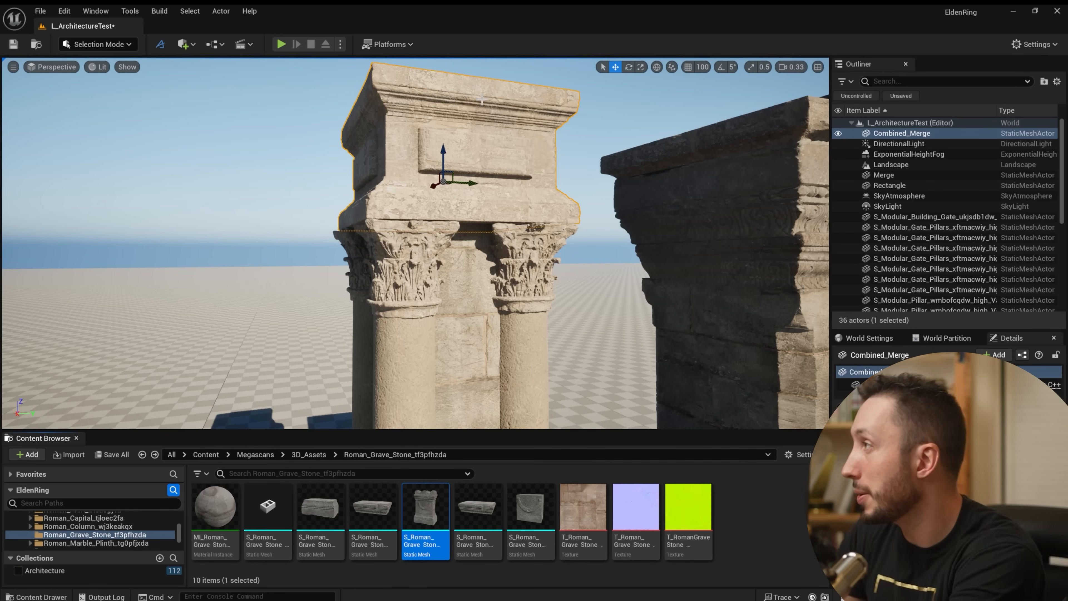
# Step: Compare the assembled column structure with the columns and cornice in the building reference image
pyautogui.moveTo(537, 70); pyautogui.dragTo(547, 93, button='right')
pyautogui.press('s')
pyautogui.press('w')
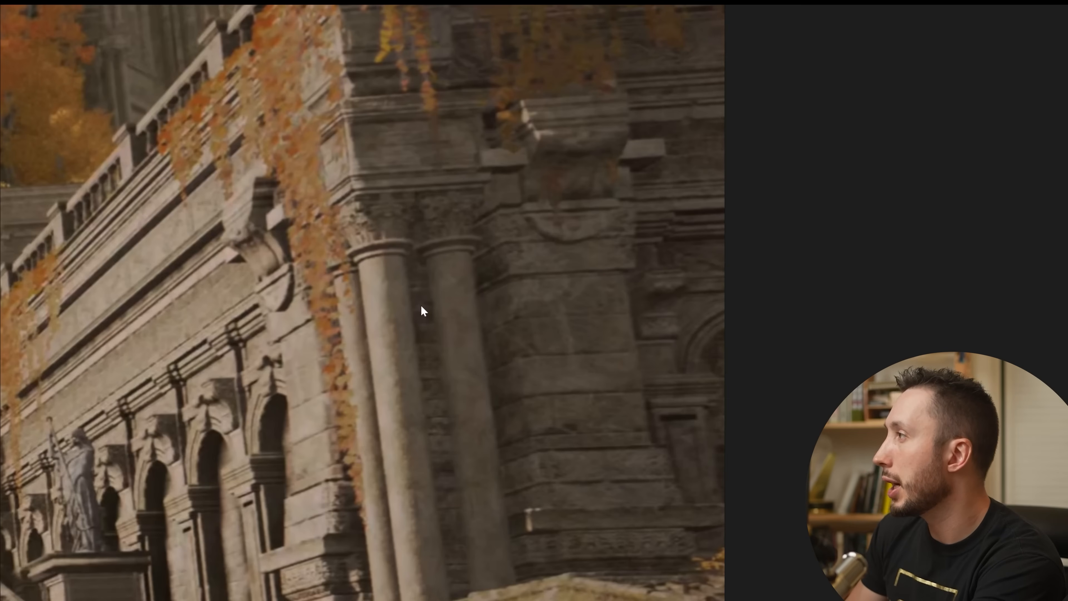
pyautogui.scroll(-2, 420, 304)
pyautogui.scroll(1, 415, 294)
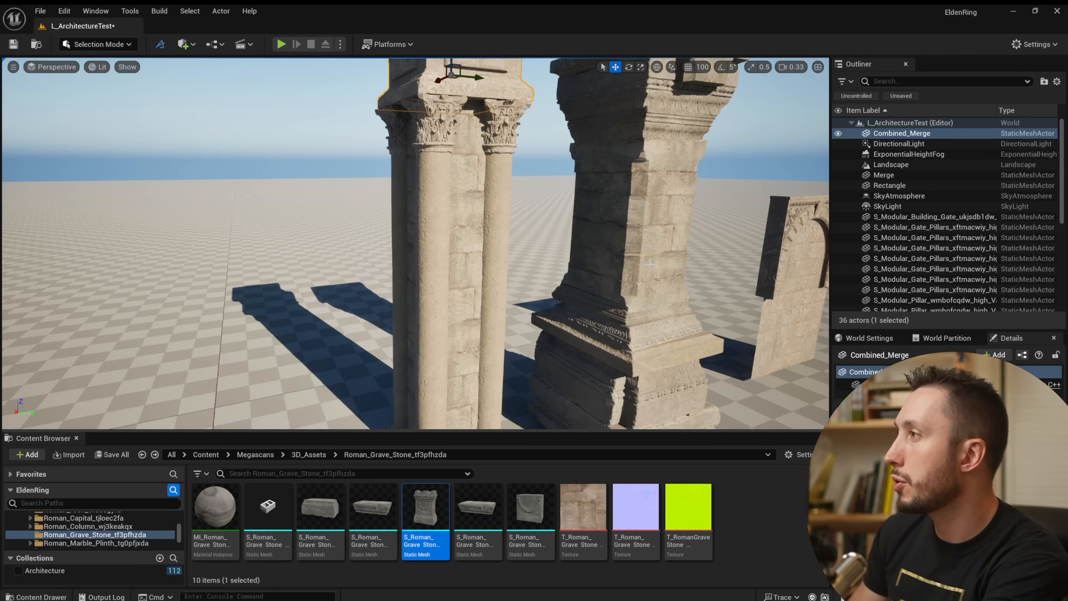
pyautogui.scroll(-5, 415, 243)
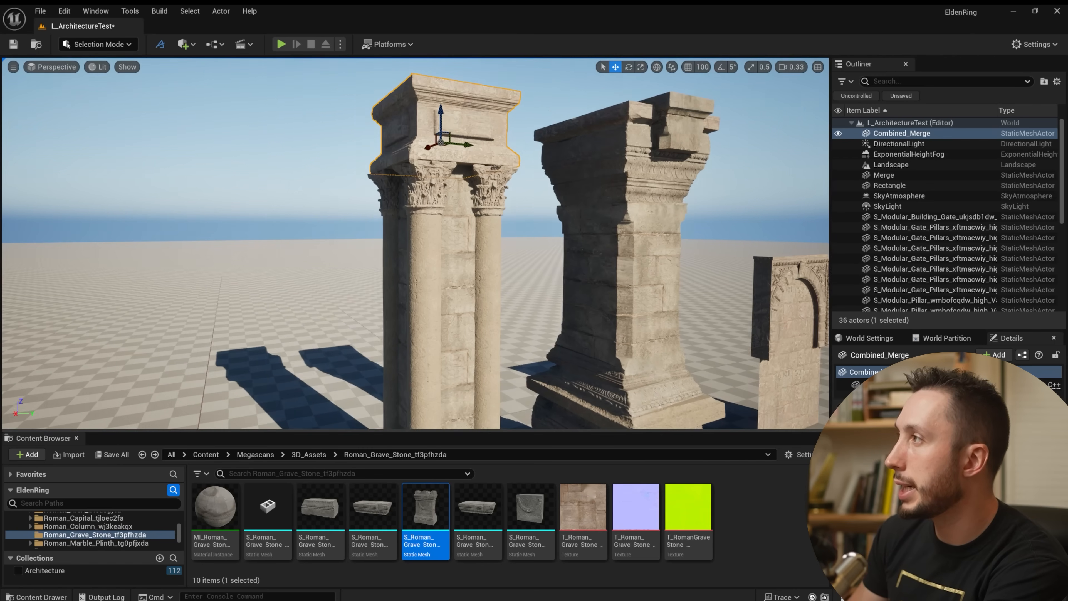
pyautogui.scroll(5, 649, 261)
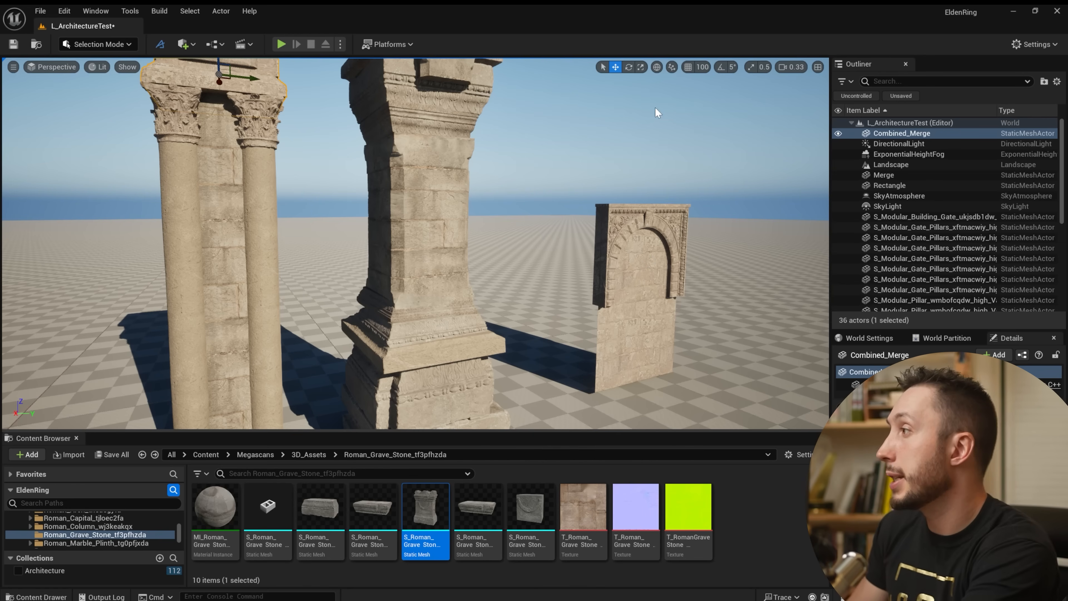
# Step: Examine the individual grave stone pieces that make up the top, shaft and base of the wide middle pillar
pyautogui.moveTo(516, 180); pyautogui.dragTo(505, 167, button='right')
pyautogui.click(454, 164)
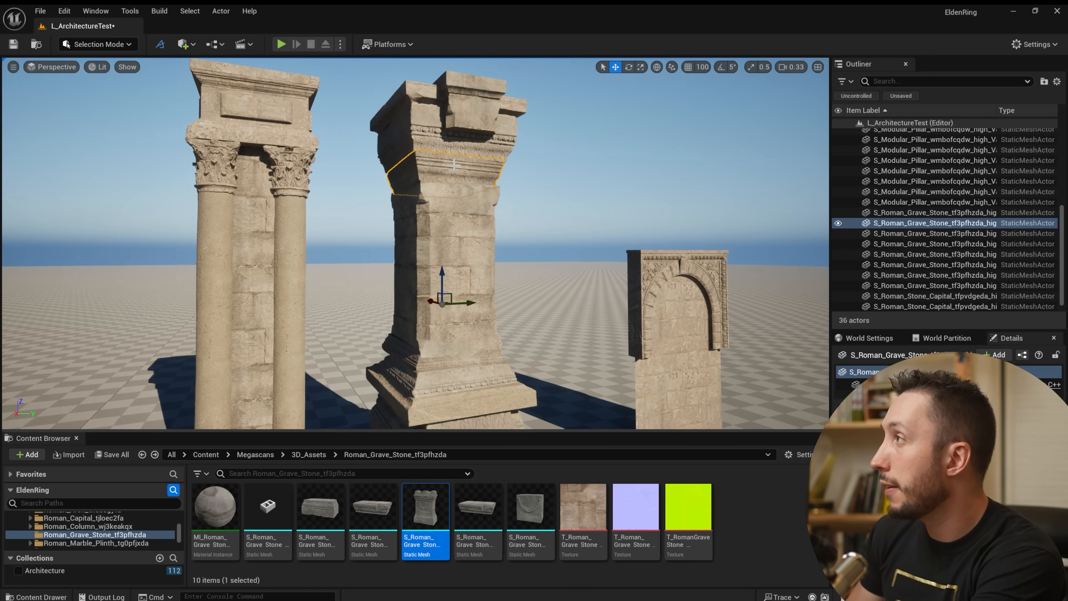
pyautogui.click(464, 147)
pyautogui.click(505, 111)
pyautogui.moveTo(505, 111); pyautogui.dragTo(504, 141, button='right')
pyautogui.click(468, 274)
pyautogui.click(469, 333)
pyautogui.moveTo(469, 334); pyautogui.dragTo(467, 322, button='right')
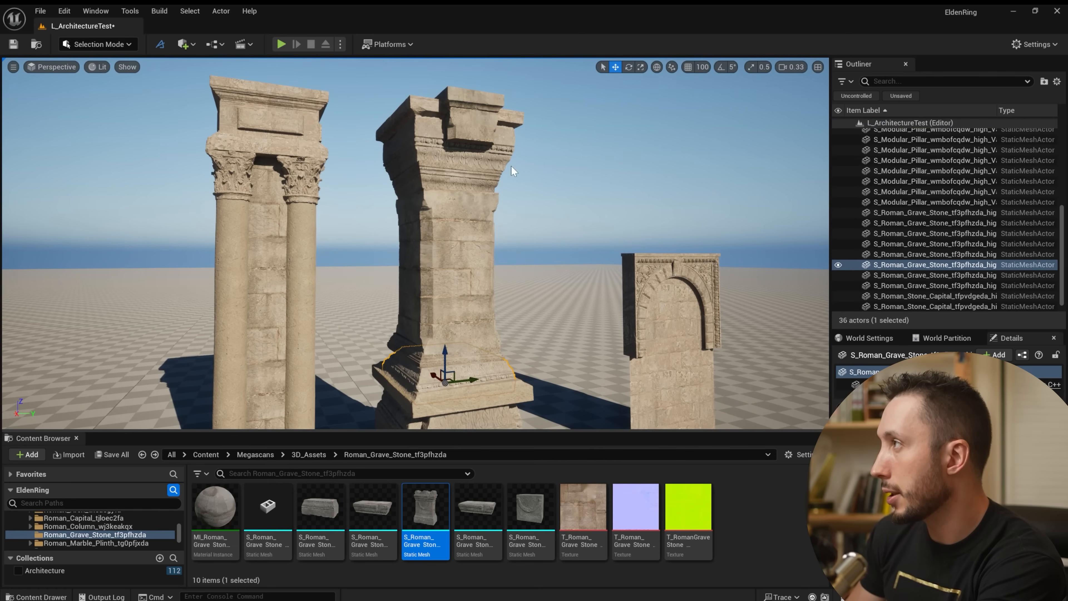
pyautogui.click(452, 184)
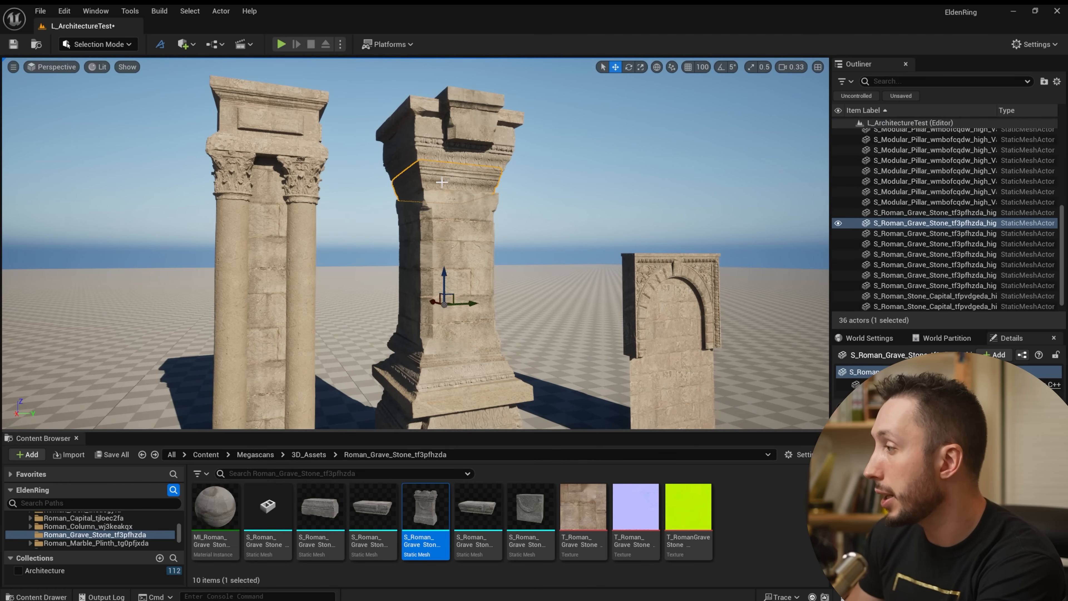
pyautogui.press('w')
pyautogui.moveTo(441, 183)
pyautogui.mouseDown(button='right')
pyautogui.moveTo(440, 173)
pyautogui.moveTo(447, 203)
pyautogui.moveTo(454, 197)
pyautogui.mouseUp(button='right')
pyautogui.press('s')
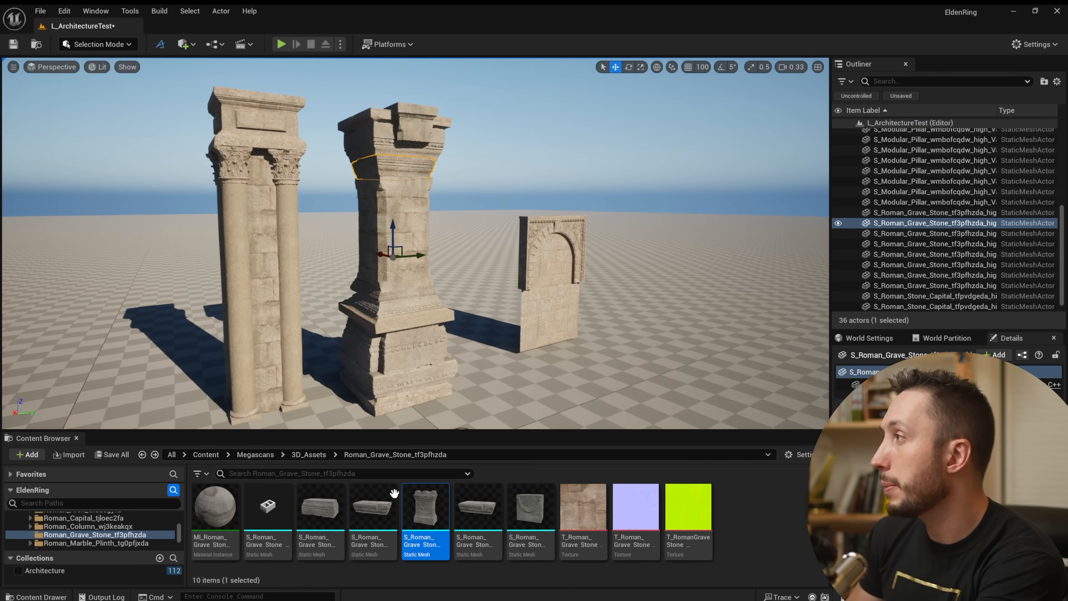
# Step: Place the tall Roman grave stone mesh on the floor near the pillars and frame it for inspection
pyautogui.moveTo(425, 509); pyautogui.dragTo(548, 376)
pyautogui.press('f')
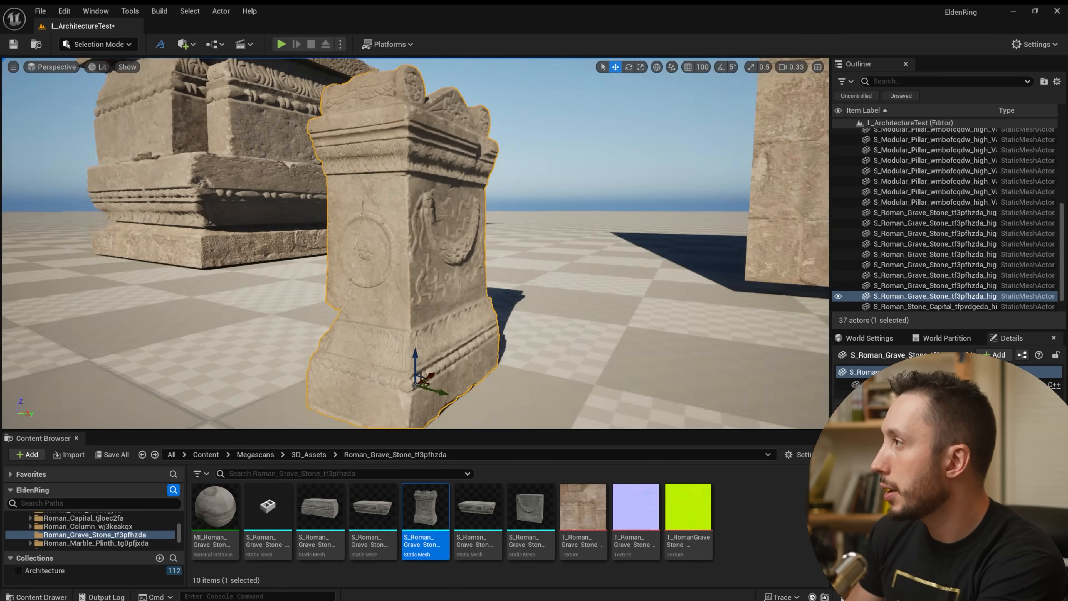
pyautogui.keyDown('alt'); pyautogui.moveTo(507, 269); pyautogui.dragTo(408, 272); pyautogui.keyUp('alt')
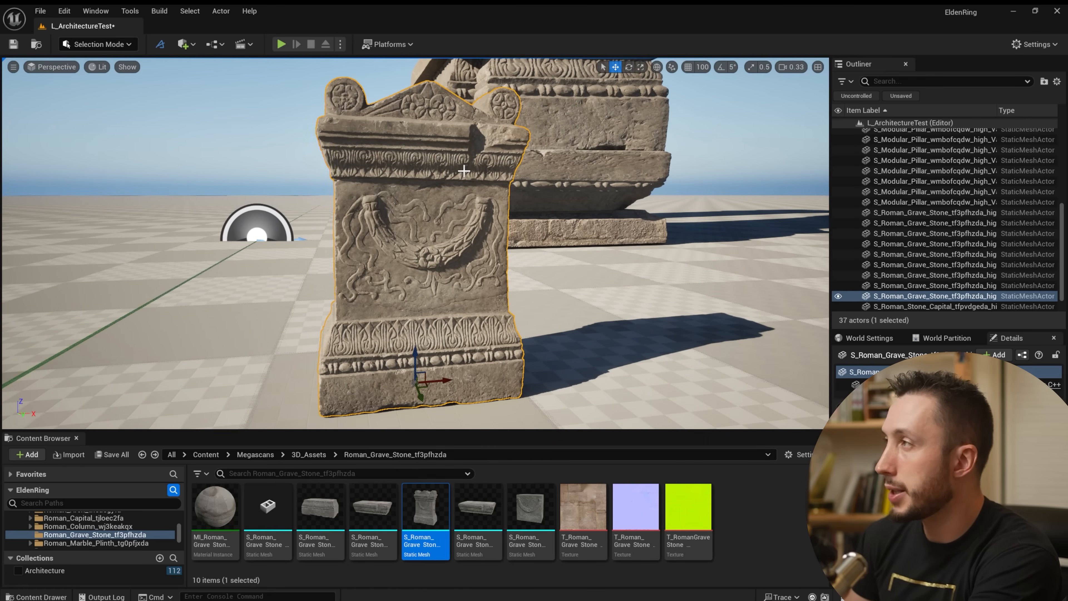
pyautogui.keyDown('alt'); pyautogui.moveTo(292, 261); pyautogui.dragTo(400, 364); pyautogui.keyUp('alt')
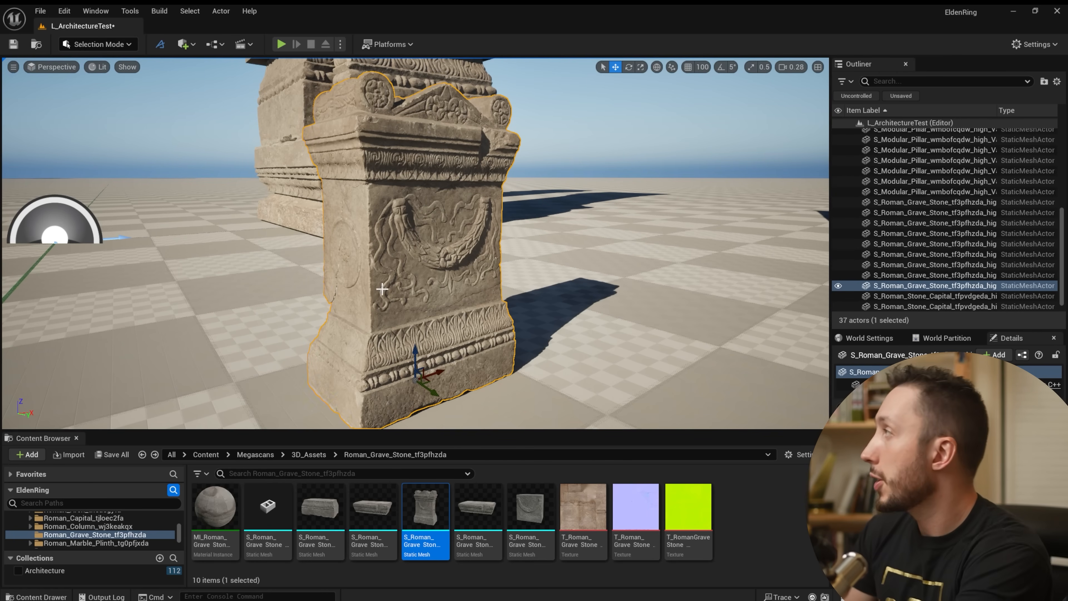
# Step: Search the plugins for "modeling" to check Modeling Tools Editor Mode, and close the plugin list
pyautogui.click(117, 43)
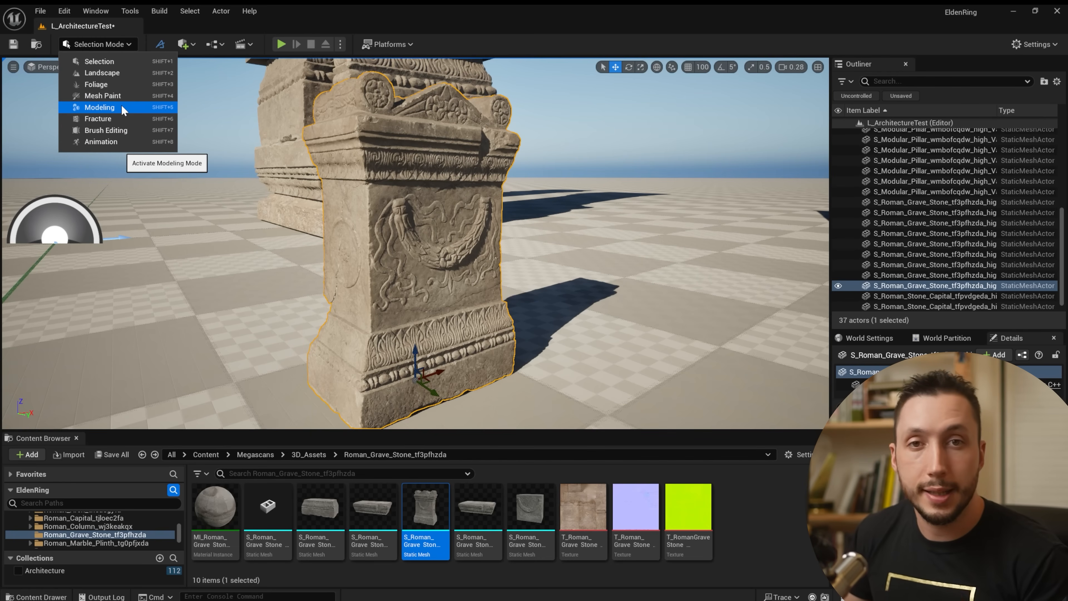
pyautogui.click(61, 10)
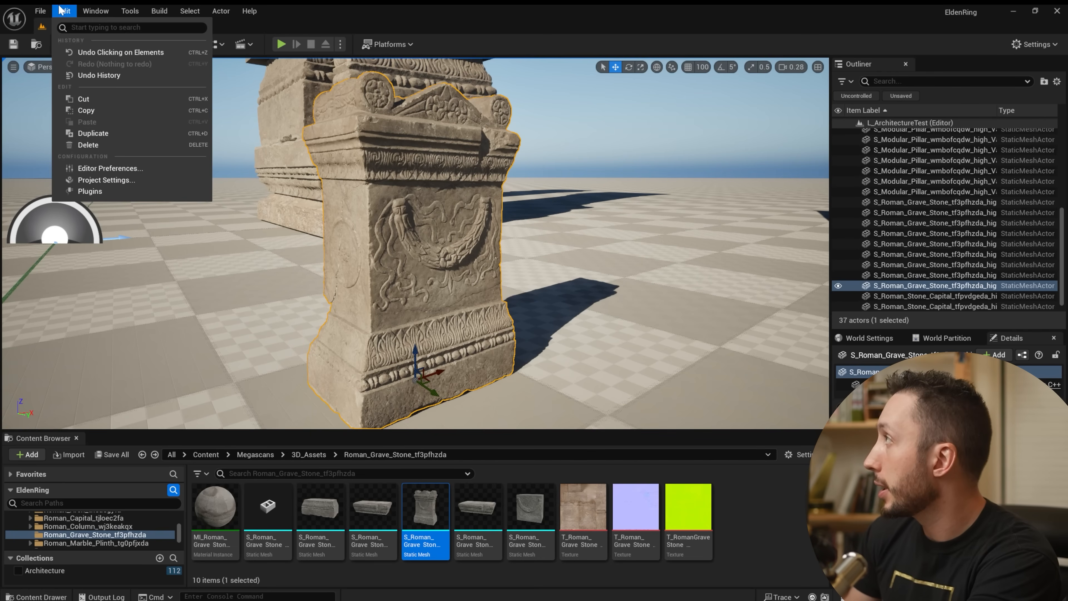
pyautogui.click(127, 191)
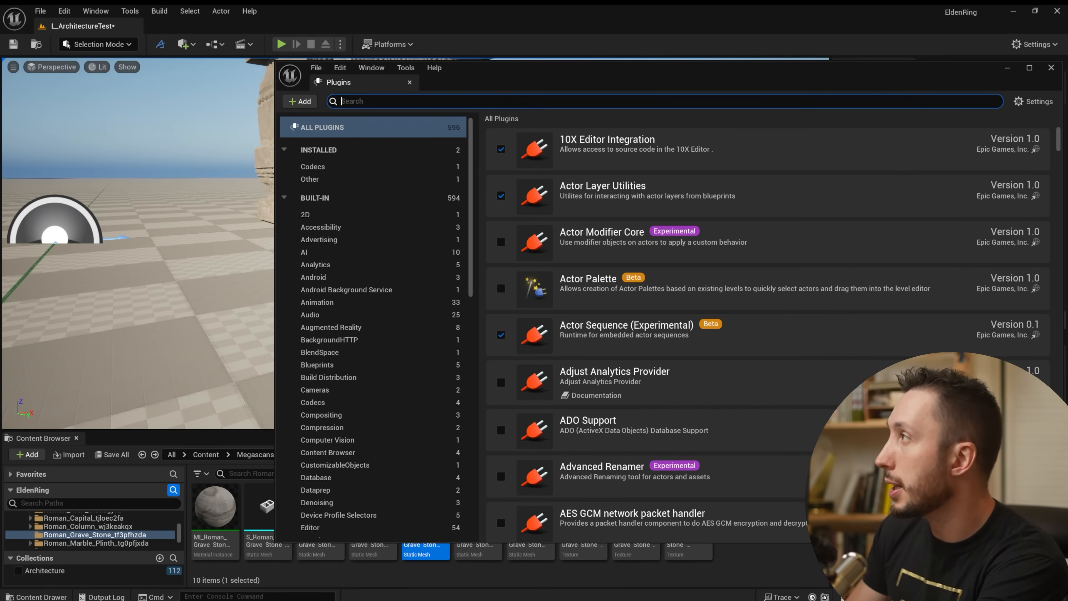
pyautogui.write('modeling')
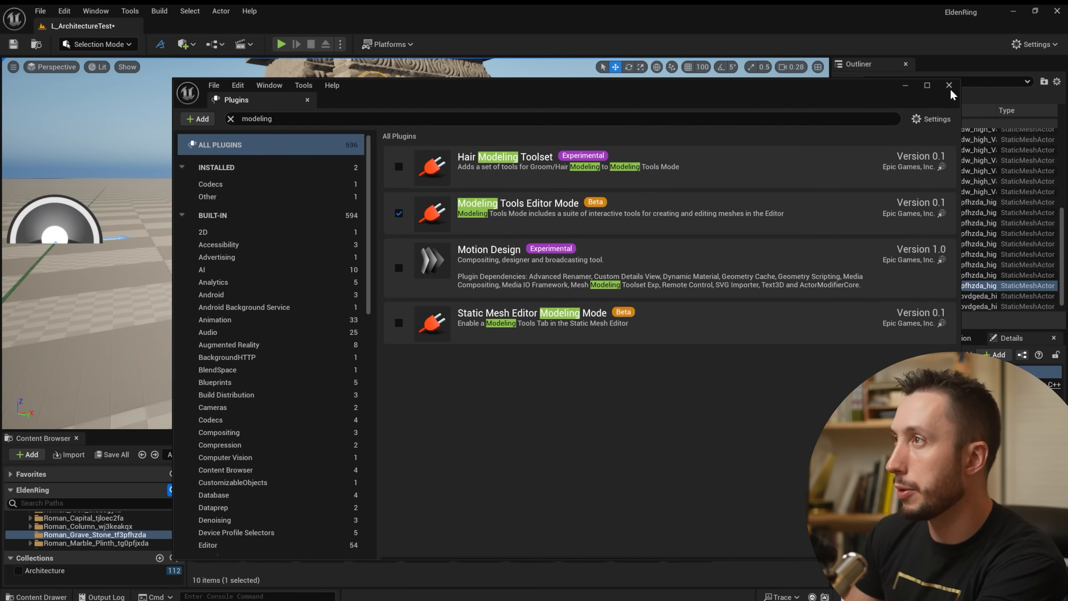
pyautogui.click(949, 85)
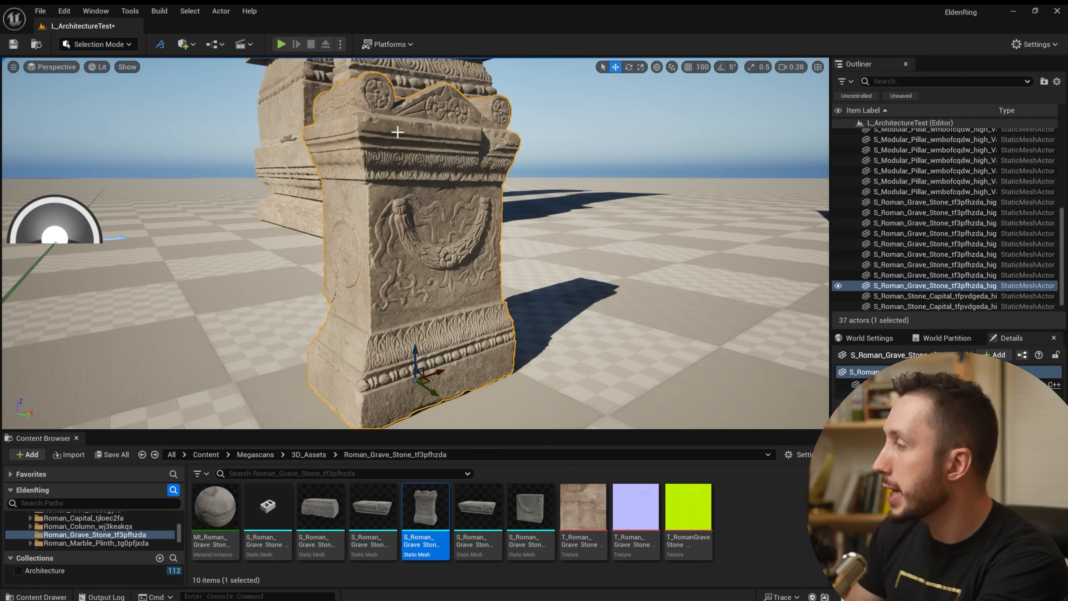
# Step: In Modeling Mode, use Plane Cut to remove the grave stone's upper part at a plane height of about 31.26, keeping the base
pyautogui.click(89, 42)
pyautogui.click(94, 109)
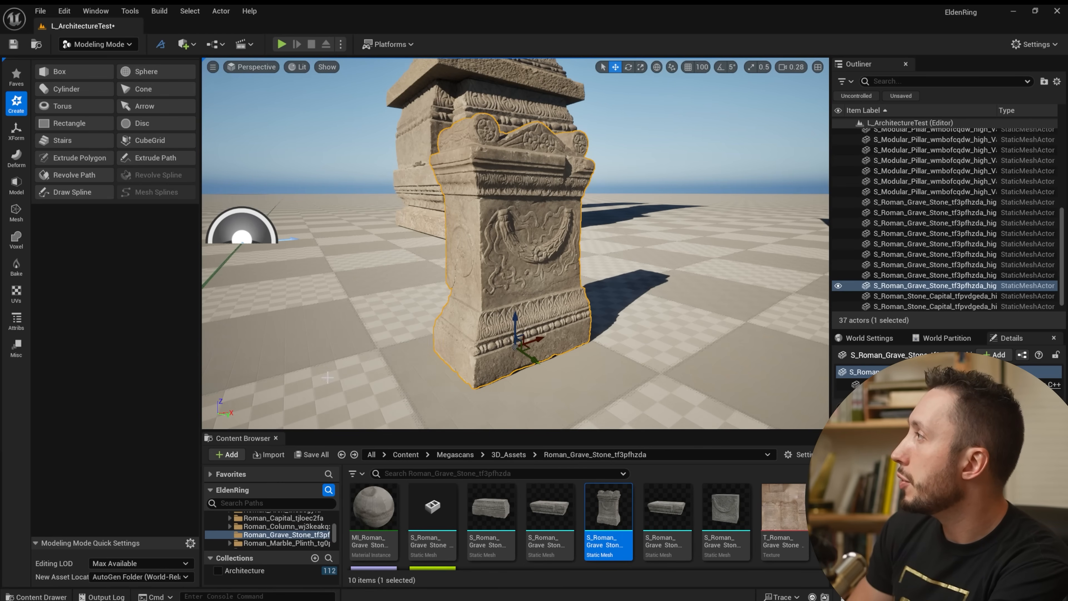
pyautogui.click(16, 162)
pyautogui.click(17, 189)
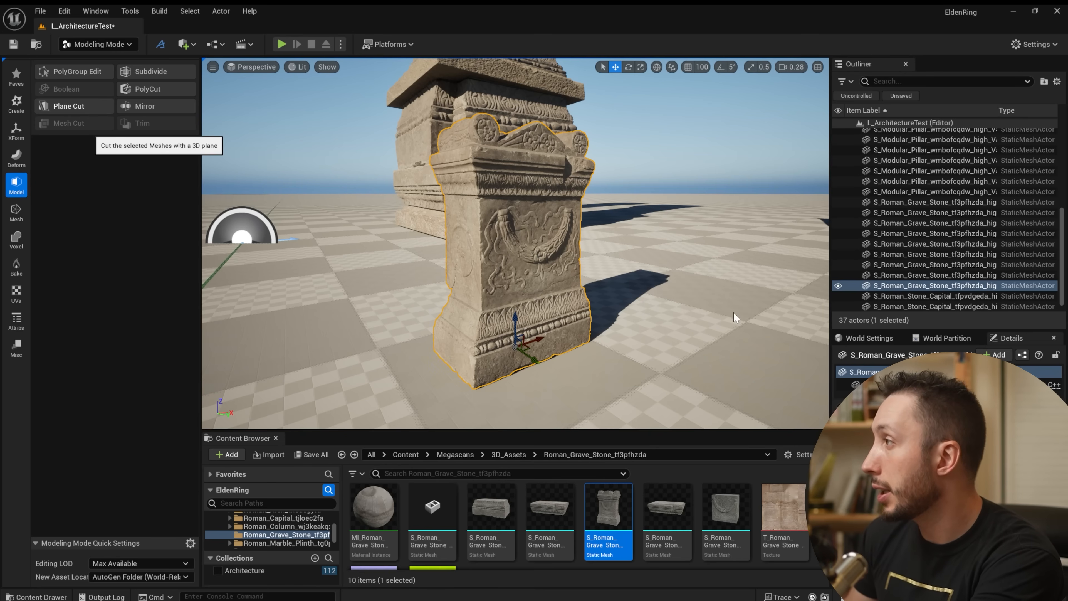
pyautogui.moveTo(518, 220); pyautogui.dragTo(516, 242)
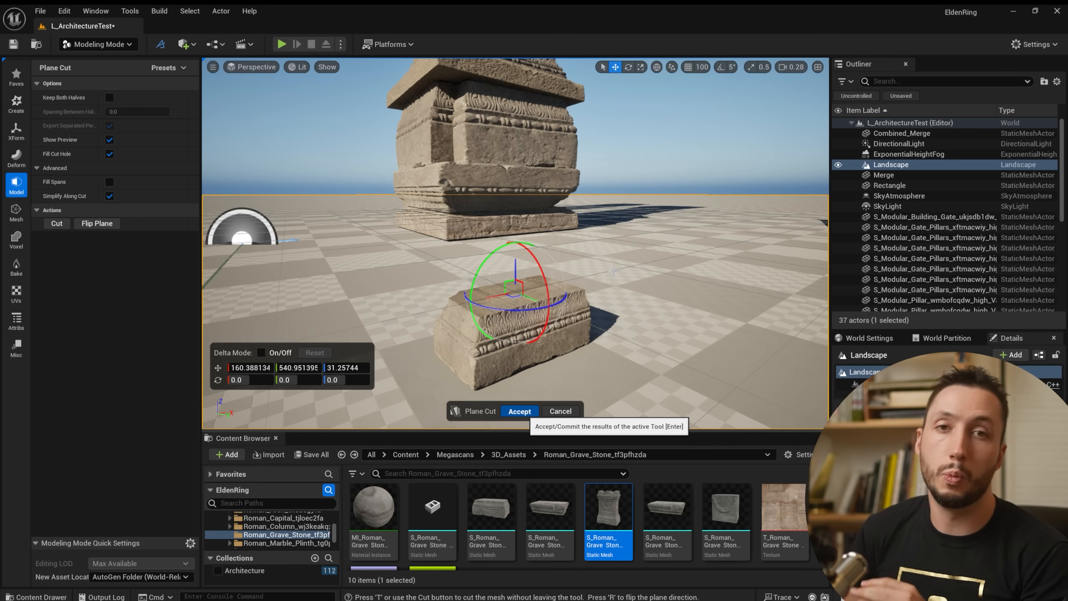
pyautogui.press('Return')
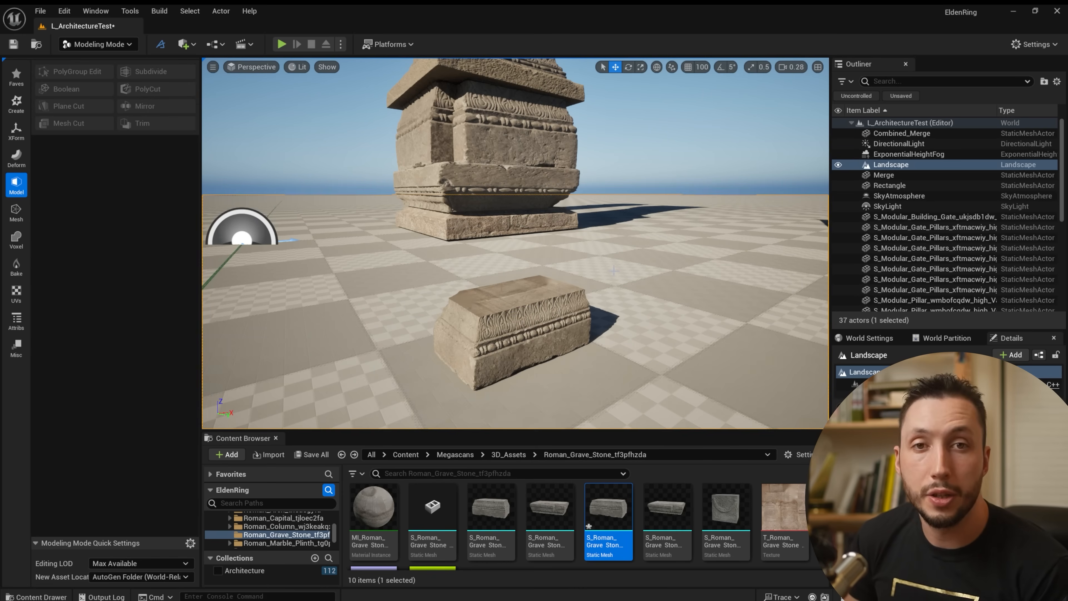
# Step: Select the cut grave stone base and open its mesh in the UV Editor
pyautogui.click(15, 293)
pyautogui.click(550, 314)
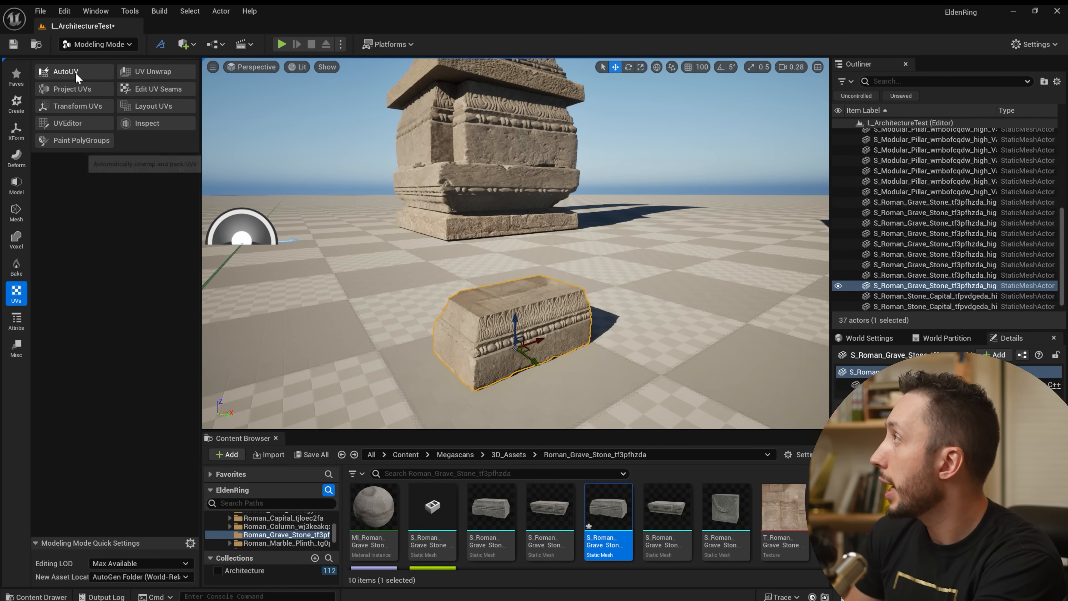
pyautogui.click(82, 123)
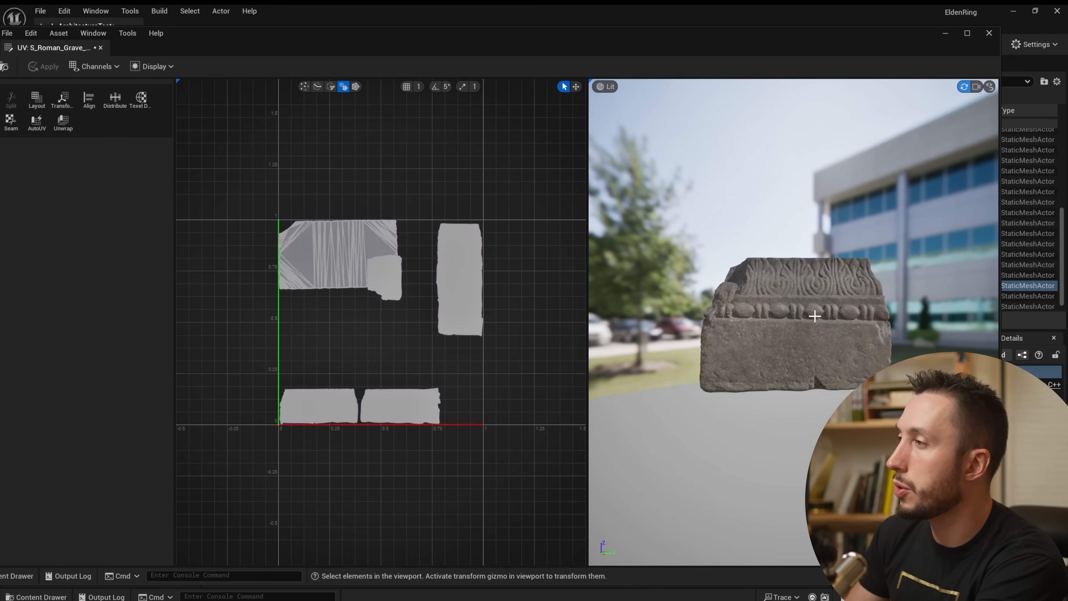
# Step: Select the UV island of the base's flat cut face and move it to about 0.62, 0.74 in UV space
pyautogui.keyDown('alt'); pyautogui.moveTo(831, 304); pyautogui.dragTo(799, 366); pyautogui.keyUp('alt')
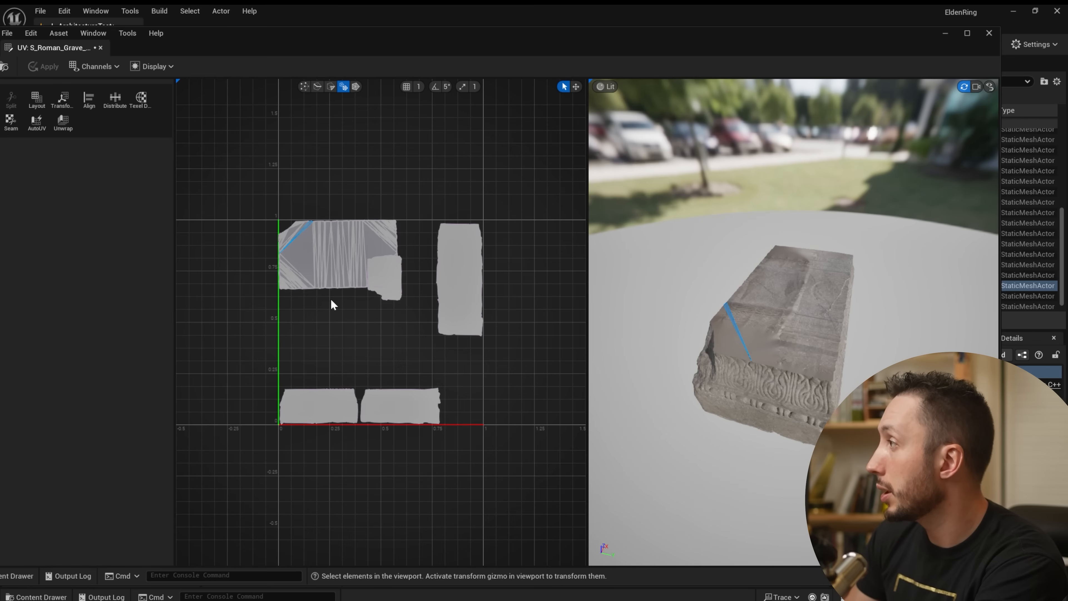
pyautogui.click(341, 271)
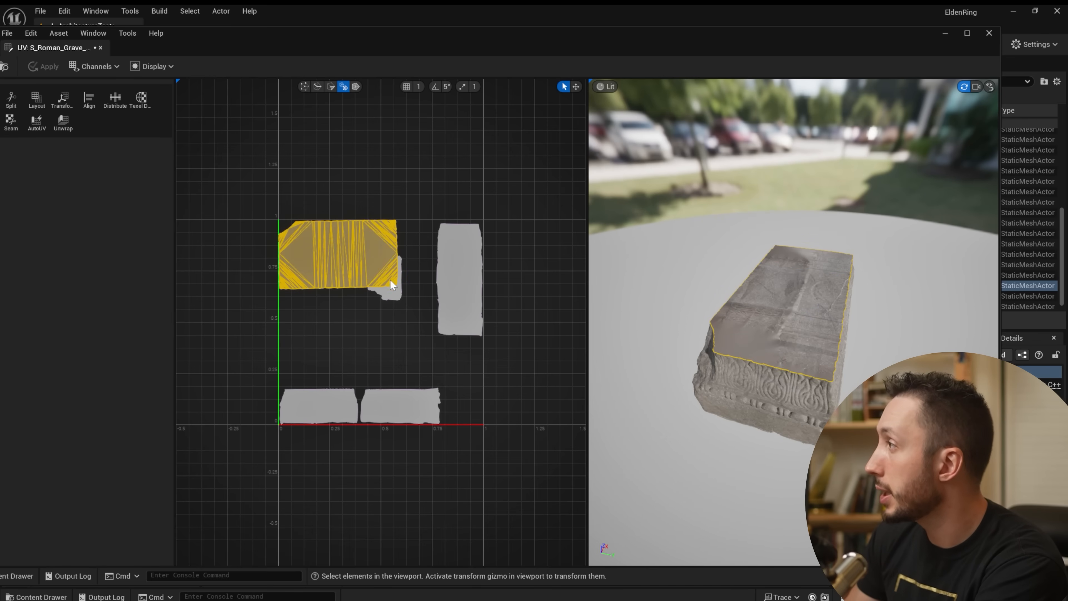
pyautogui.press('w')
pyautogui.moveTo(339, 287); pyautogui.dragTo(339, 305)
pyautogui.moveTo(367, 272); pyautogui.dragTo(436, 272)
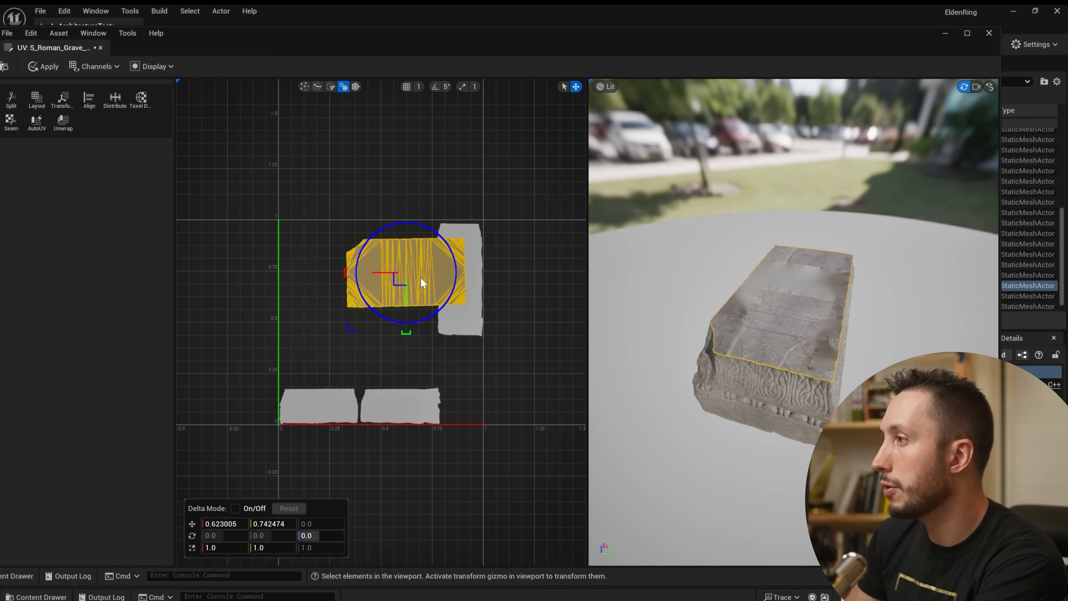
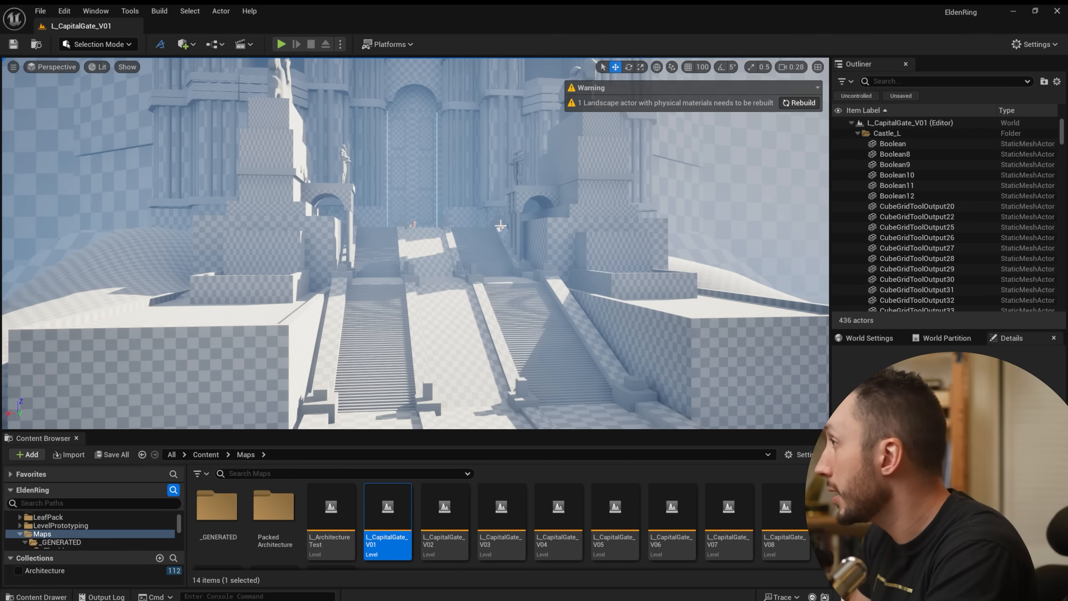
# Step: Examine the greybox stairs and plaza in L_CapitalGate_V01, and the arched tower in PLI_BoxStruct_03
pyautogui.moveTo(501, 225); pyautogui.dragTo(500, 259, button='right')
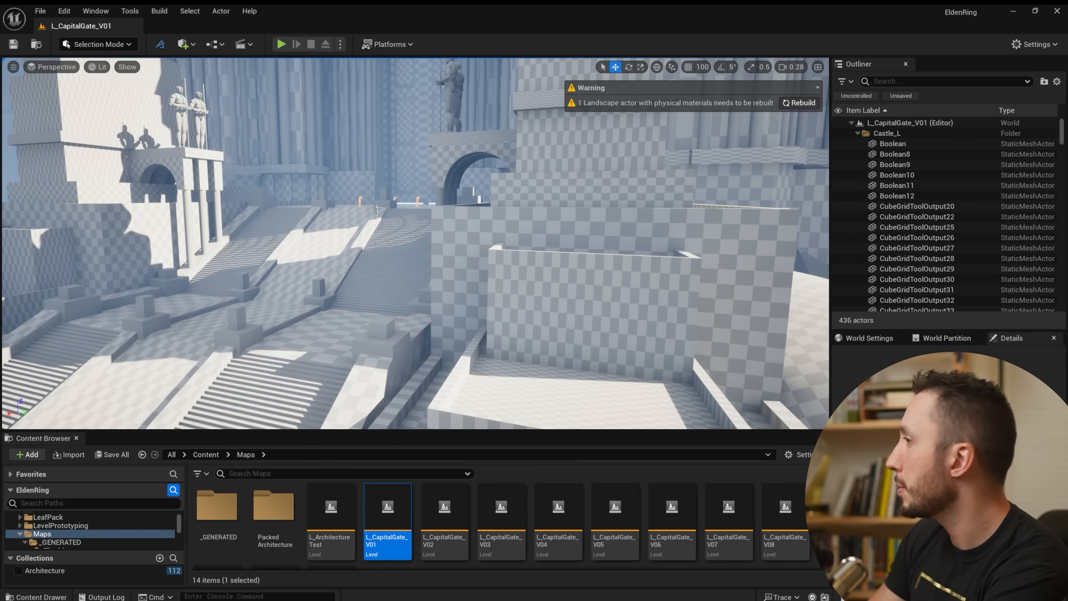
pyautogui.moveTo(426, 366); pyautogui.dragTo(405, 357, button='right')
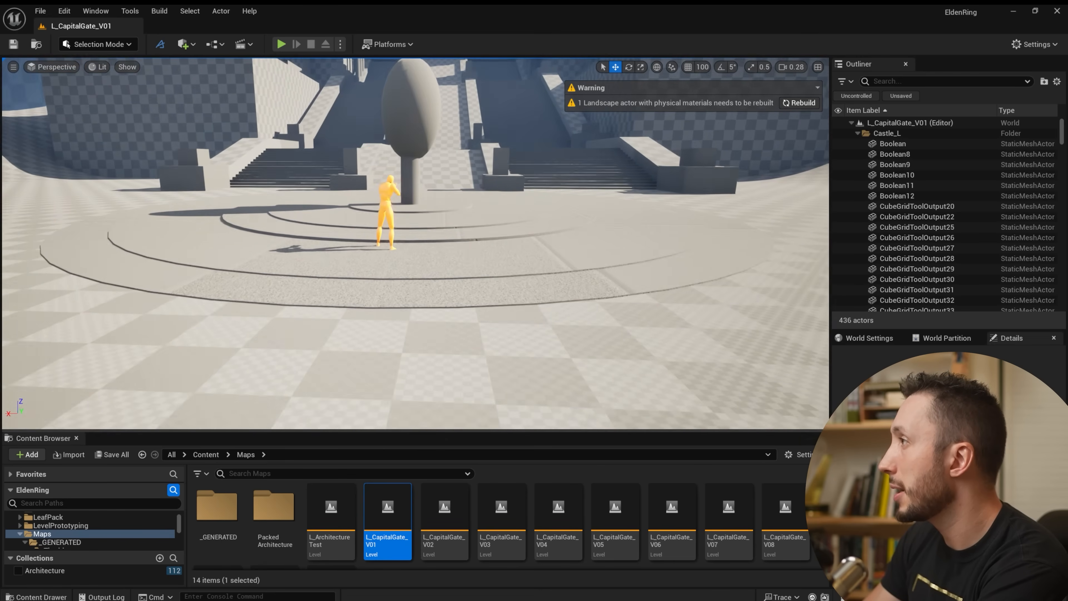
pyautogui.moveTo(416, 270); pyautogui.dragTo(410, 364, button='right')
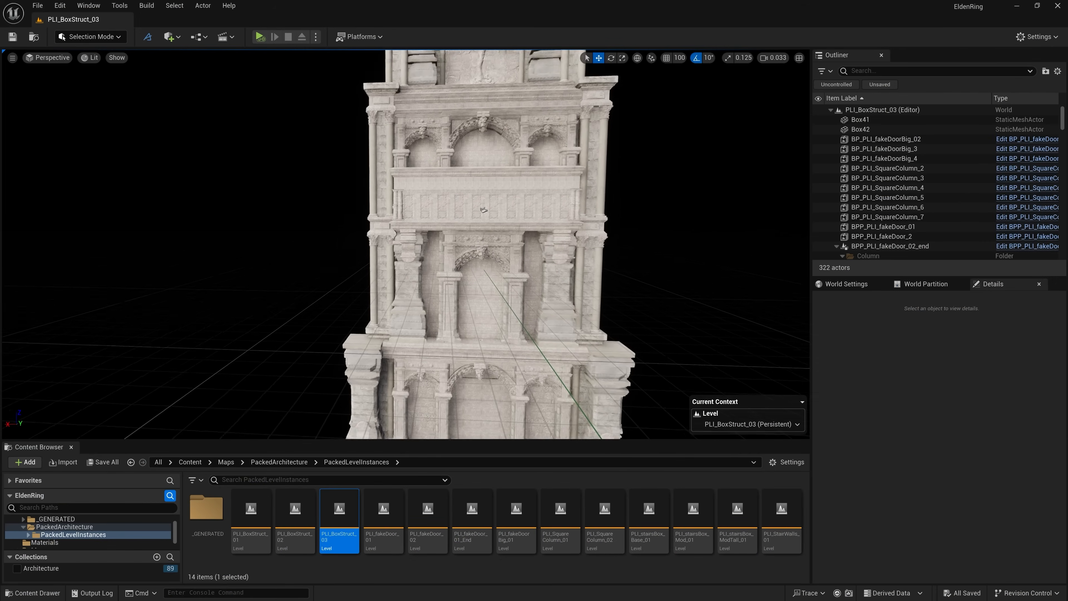
pyautogui.moveTo(406, 243); pyautogui.dragTo(349, 219, button='right')
pyautogui.moveTo(406, 244); pyautogui.dragTo(576, 261, button='right')
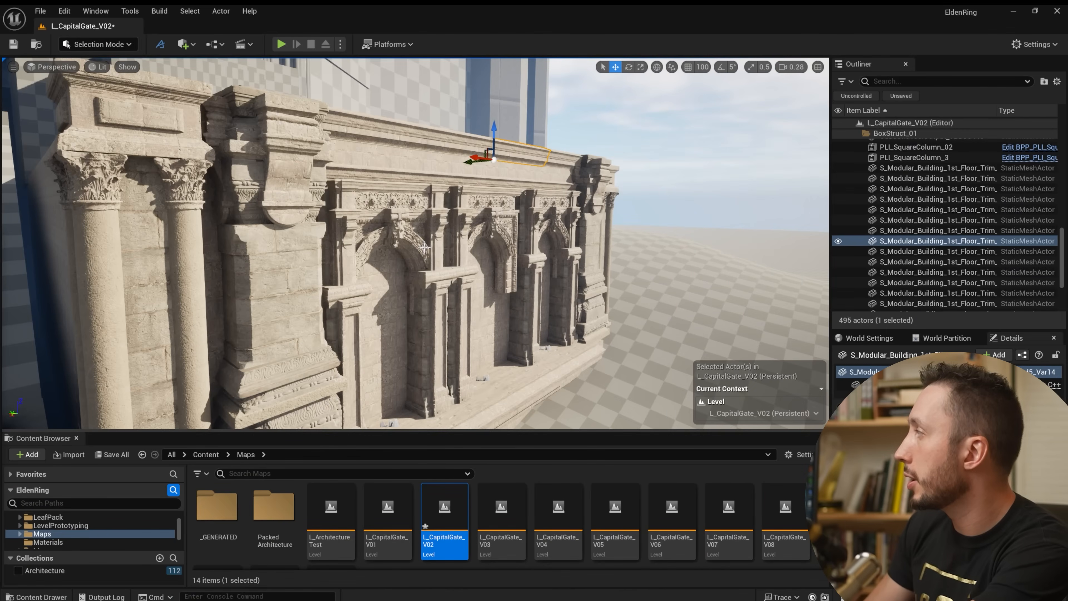
# Step: Examine the arched facade and its fake door modules in L_CapitalGate_V02, collapsing the BPP_PLI_fakeDoor_02_end2 contents in the actor list
pyautogui.moveTo(415, 253)
pyautogui.mouseDown(button='right')
pyautogui.moveTo(362, 253)
pyautogui.moveTo(437, 252)
pyautogui.moveTo(425, 257)
pyautogui.mouseUp(button='right')
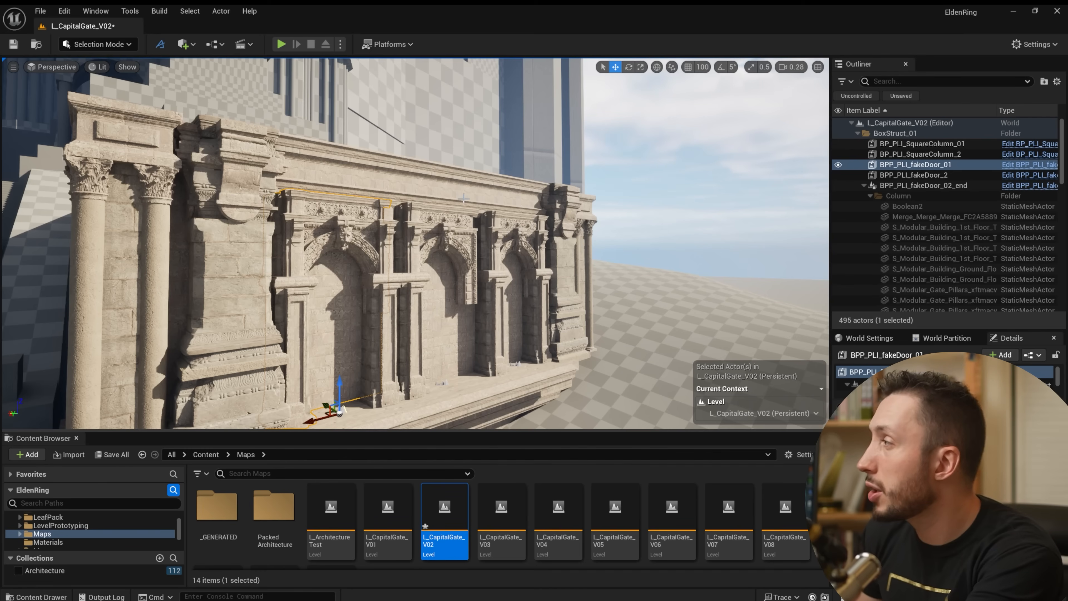
pyautogui.moveTo(463, 198); pyautogui.dragTo(373, 212, button='right')
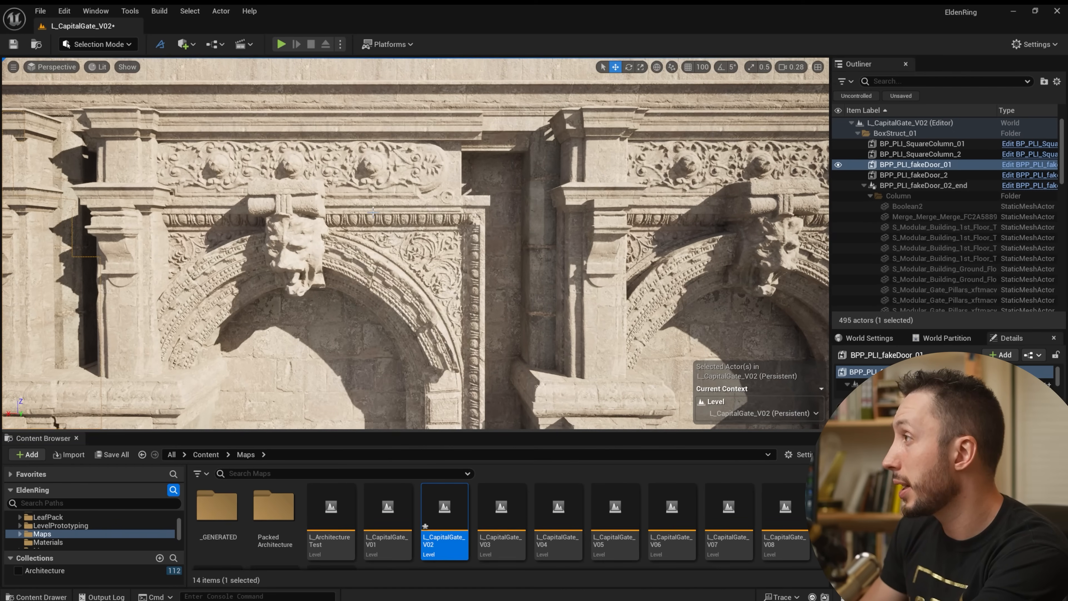
pyautogui.moveTo(245, 210); pyautogui.dragTo(269, 212, button='right')
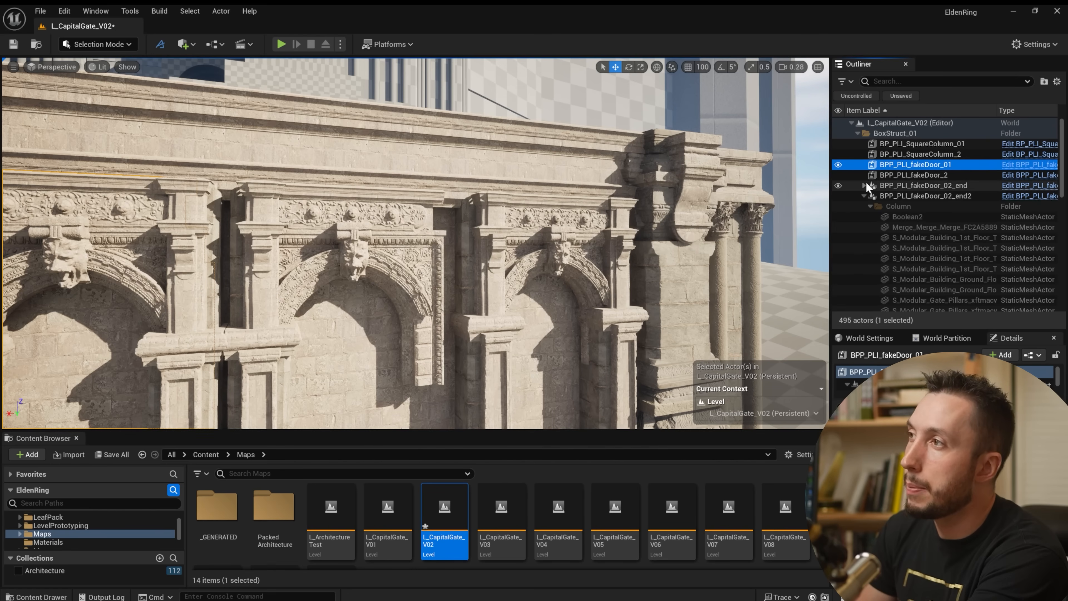
pyautogui.click(865, 196)
pyautogui.moveTo(446, 235); pyautogui.dragTo(387, 237, button='right')
pyautogui.press('s')
pyautogui.moveTo(176, 181); pyautogui.dragTo(387, 273, button='right')
pyautogui.press('w')
pyautogui.press('s')
pyautogui.moveTo(387, 274); pyautogui.dragTo(397, 283, button='right')
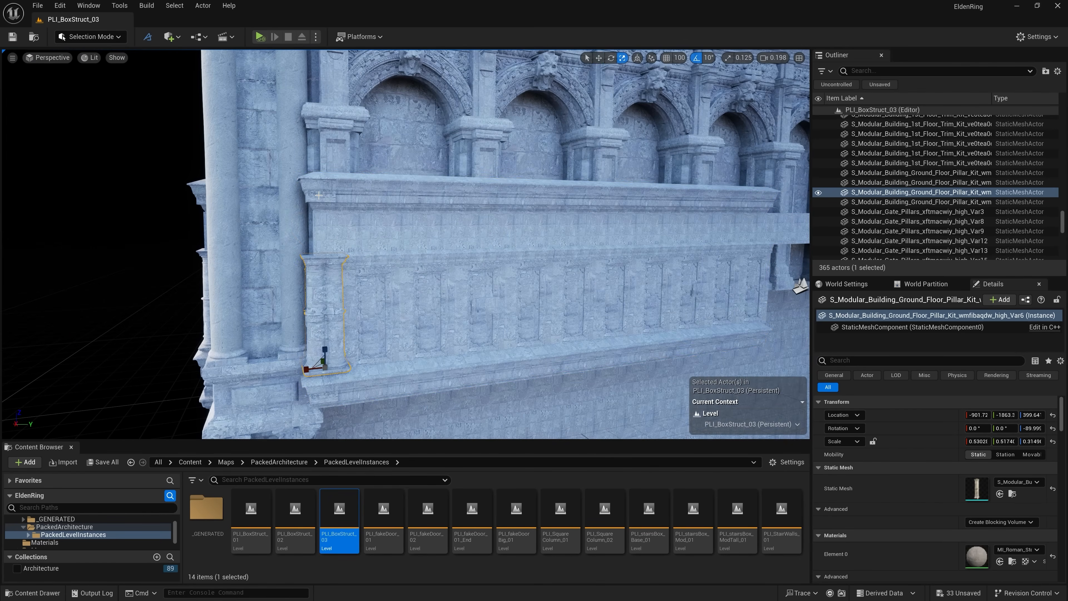
# Step: Undo the last edit in PLI_BoxStruct_03, and select trim pieces on the structure's outer wall
pyautogui.hotkey('ctrl', 'z')
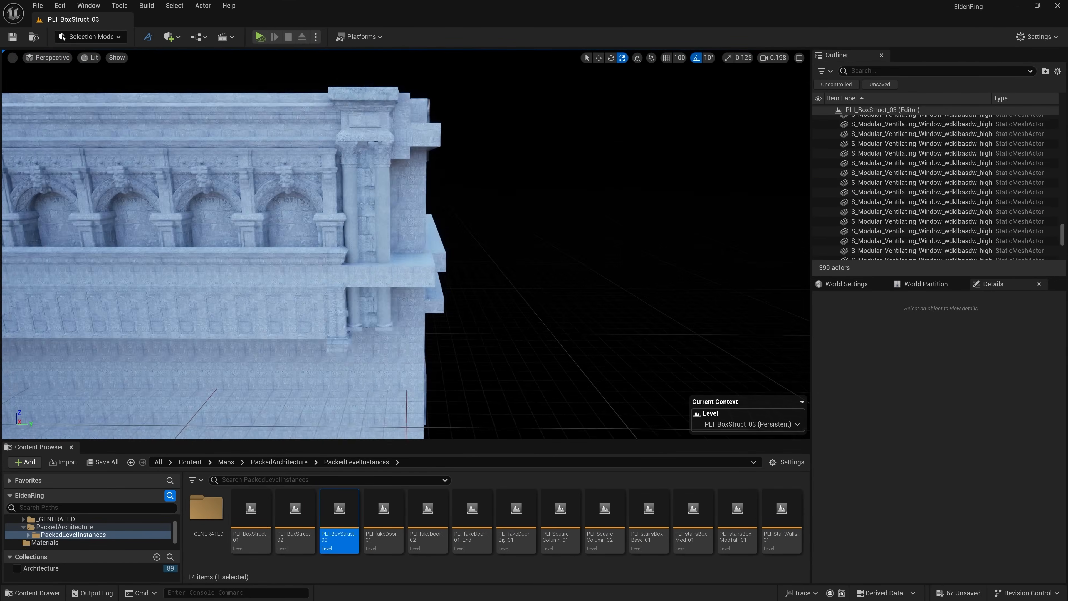
pyautogui.click(260, 295)
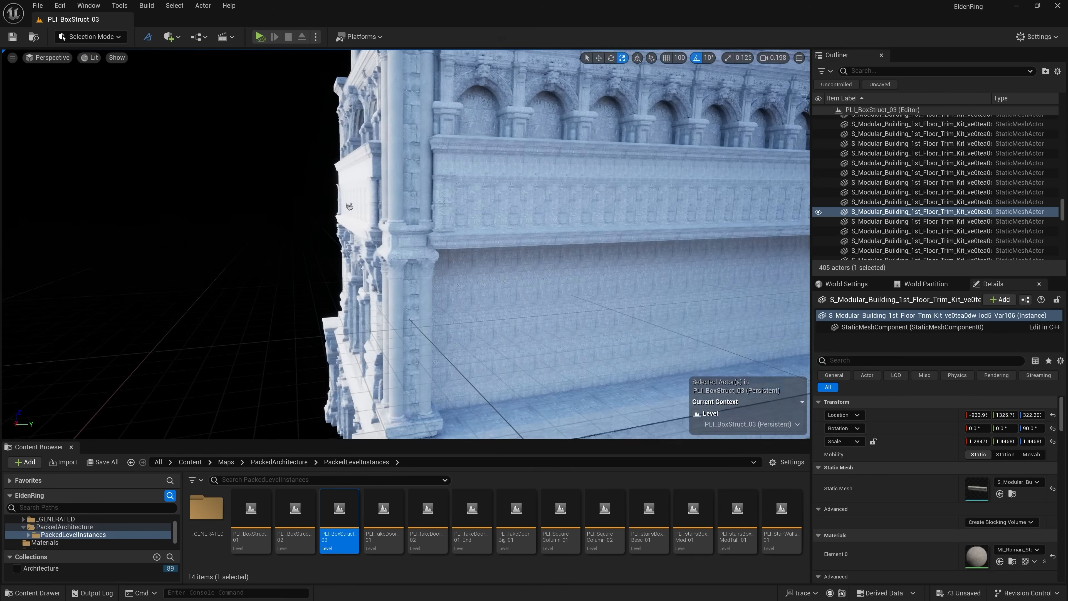
pyautogui.click(364, 345)
pyautogui.rightClick(462, 380)
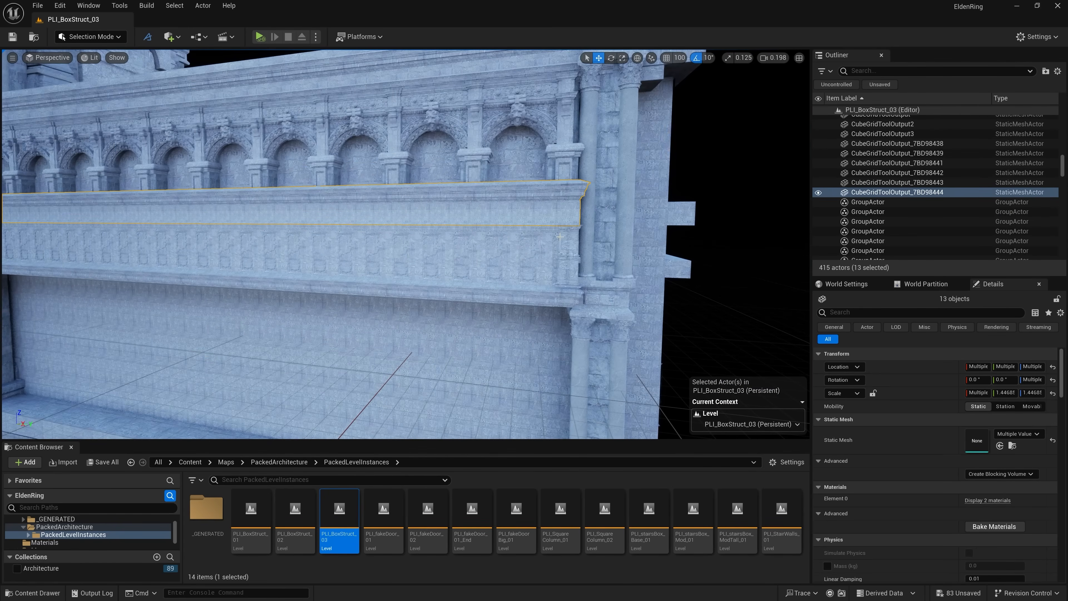
# Step: Add the end pillar and the trim pieces of the panelled band below the cornice to the selection
pyautogui.moveTo(559, 237); pyautogui.dragTo(606, 237, button='right')
pyautogui.keyDown('ctrl'); pyautogui.click(565, 244); pyautogui.keyUp('ctrl')
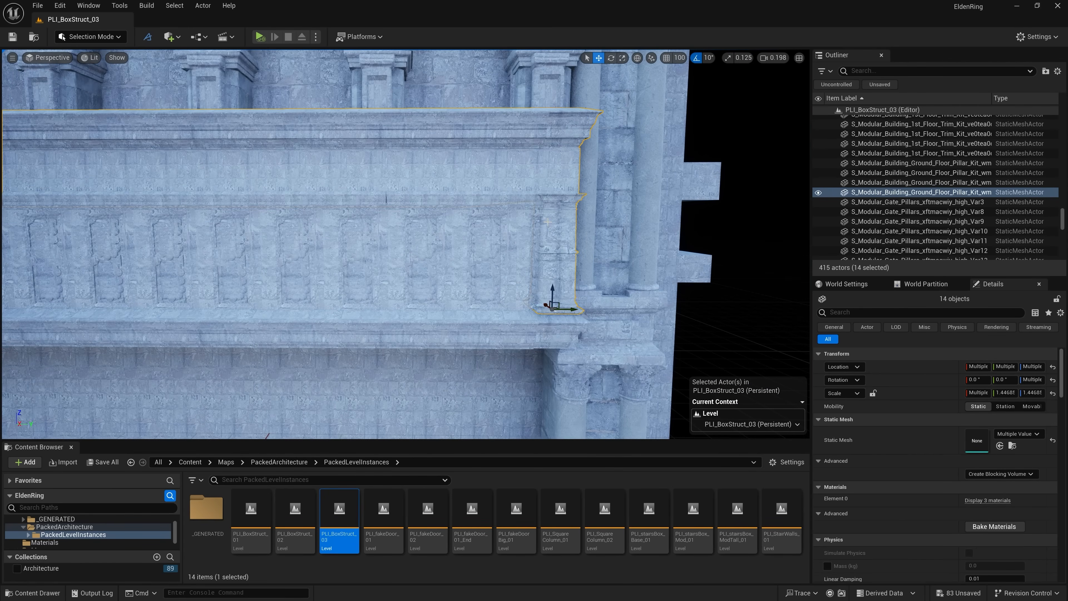
pyautogui.keyDown('ctrl'); pyautogui.click(420, 211); pyautogui.keyUp('ctrl')
pyautogui.keyDown('ctrl'); pyautogui.click(219, 210); pyautogui.keyUp('ctrl')
pyautogui.moveTo(317, 228); pyautogui.dragTo(358, 227, button='right')
pyautogui.keyDown('ctrl'); pyautogui.click(317, 227); pyautogui.keyUp('ctrl')
pyautogui.keyDown('ctrl'); pyautogui.click(316, 226); pyautogui.keyUp('ctrl')
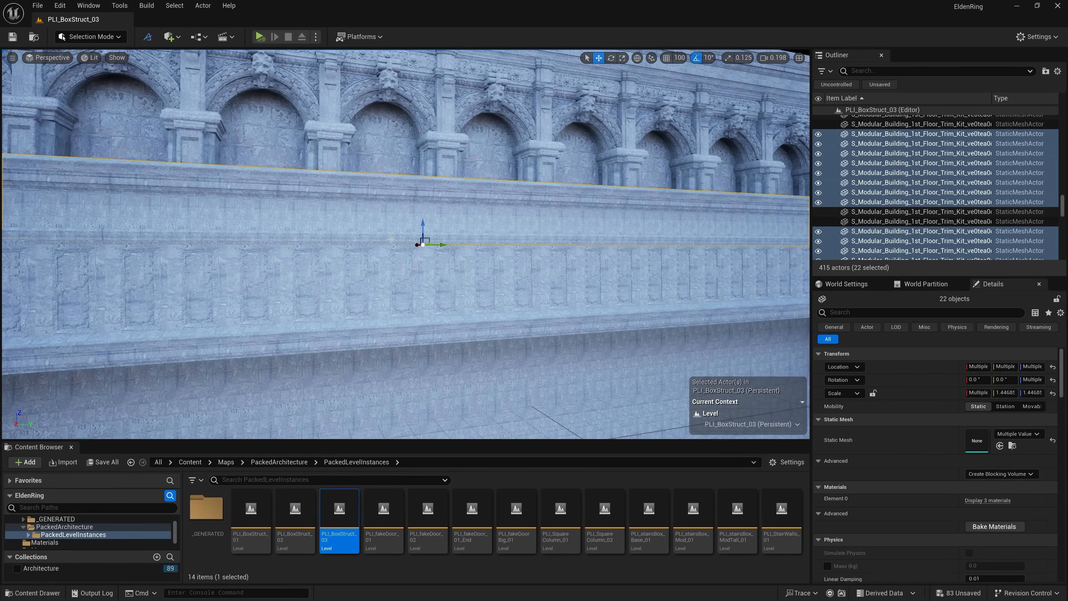
pyautogui.keyDown('ctrl'); pyautogui.click(103, 231); pyautogui.keyUp('ctrl')
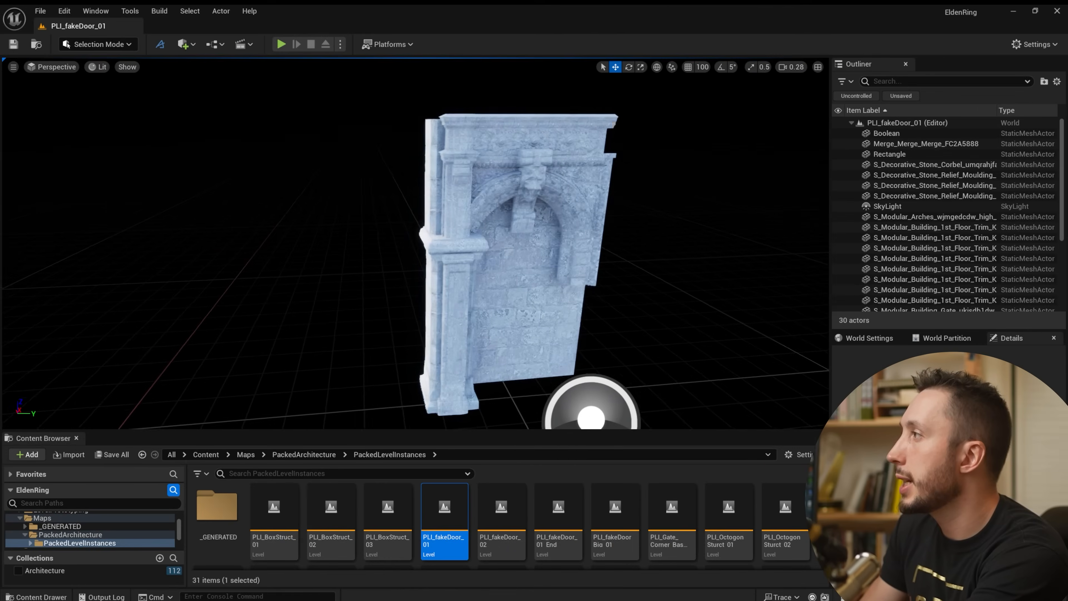
# Step: Inspect the parts of PLI_fakeDoor_01, selecting its relief mouldings, lion-head corbel and arch pieces in turn
pyautogui.keyDown('alt'); pyautogui.moveTo(584, 406); pyautogui.dragTo(441, 267); pyautogui.keyUp('alt')
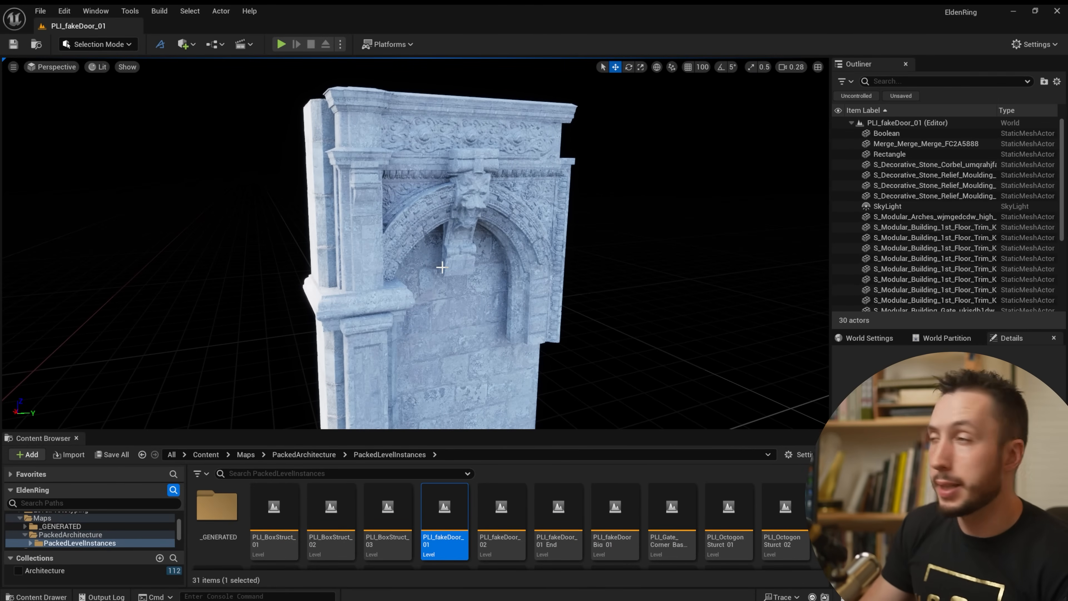
pyautogui.click(416, 146)
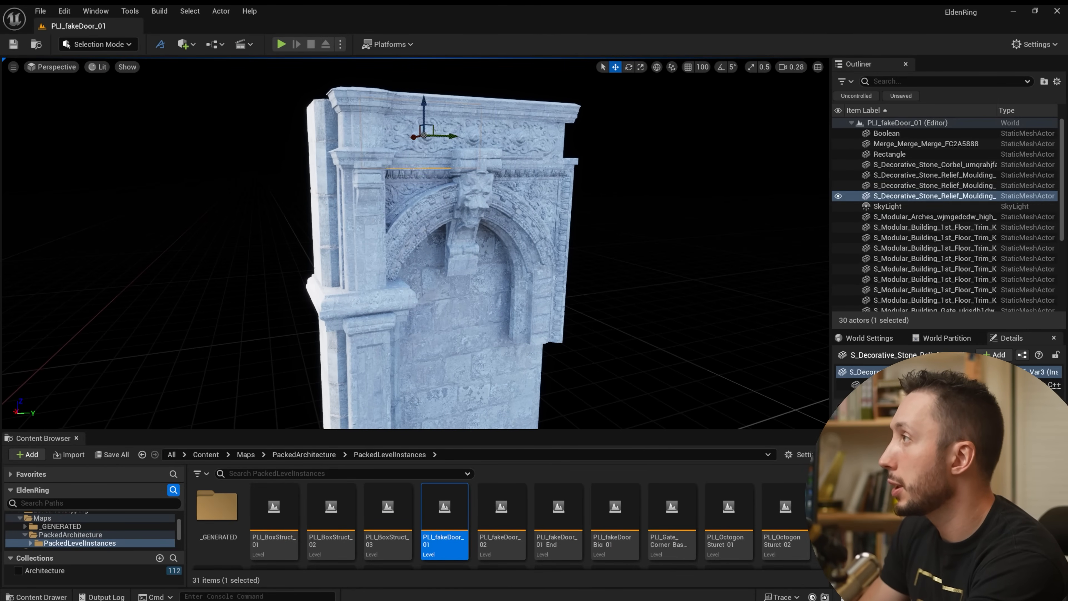
pyautogui.click(473, 189)
pyautogui.click(503, 206)
pyautogui.click(524, 206)
pyautogui.click(522, 141)
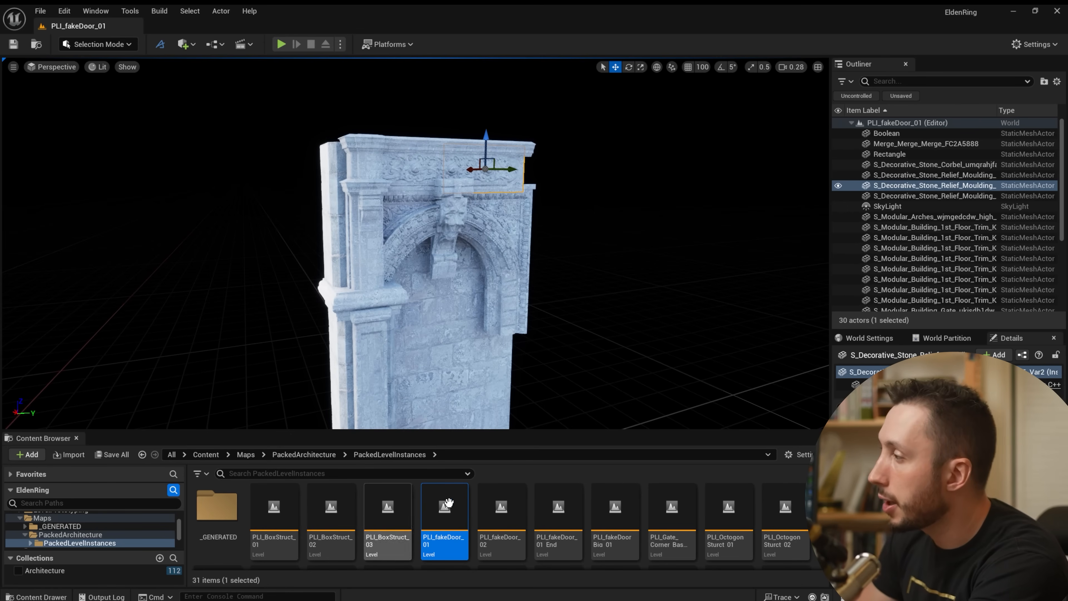
# Step: Start a new blueprint from the PLI_fakeDoor_01 level, and choose PackedArchitecture as its save folder
pyautogui.rightClick(461, 505)
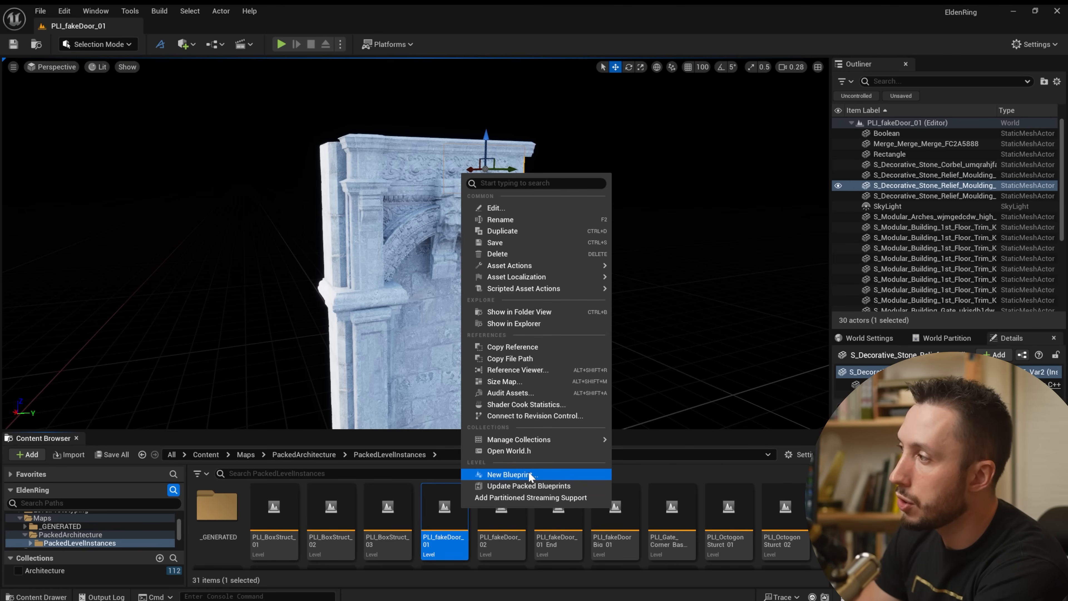
pyautogui.click(510, 474)
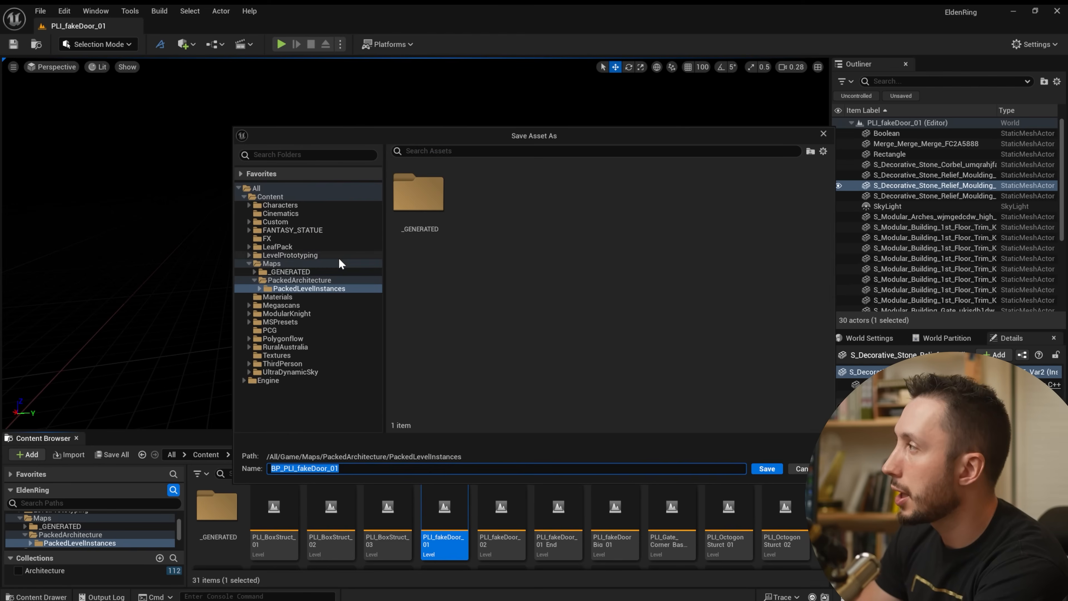
pyautogui.click(303, 280)
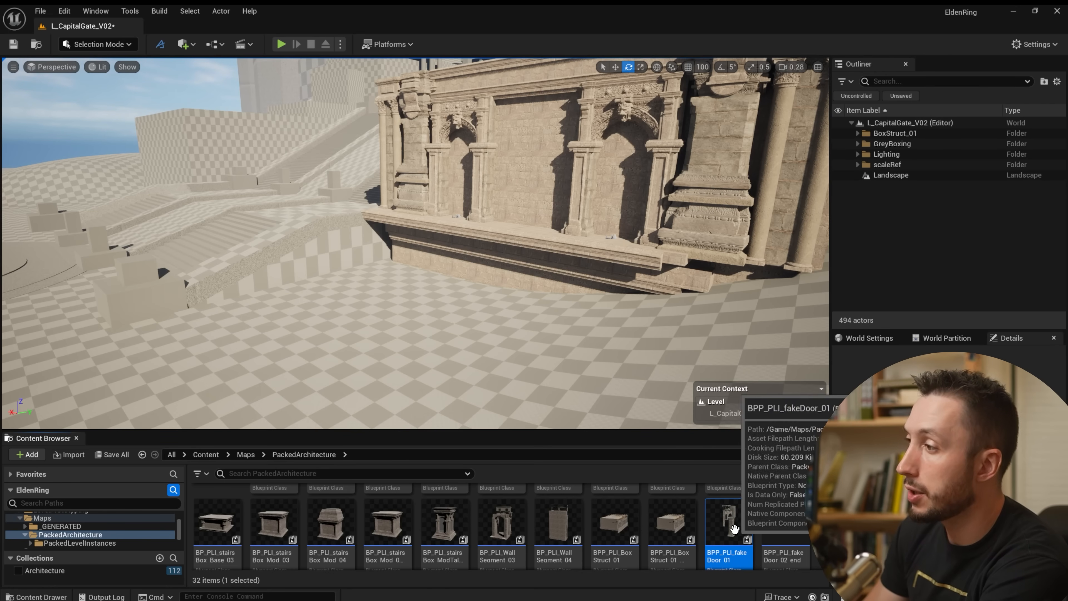
# Step: Place BPP_PLI_fakeDoor_01 on the ground in front of the facade in L_CapitalGate_V02
pyautogui.moveTo(444, 314); pyautogui.dragTo(352, 335)
pyautogui.moveTo(351, 336); pyautogui.dragTo(266, 317, button='right')
pyautogui.press('w')
pyautogui.press('d')
pyautogui.press('a')
pyautogui.moveTo(412, 275)
pyautogui.mouseDown(button='right')
pyautogui.moveTo(431, 277)
pyautogui.moveTo(403, 280)
pyautogui.moveTo(452, 282)
pyautogui.moveTo(452, 271)
pyautogui.moveTo(398, 263)
pyautogui.moveTo(425, 266)
pyautogui.moveTo(426, 291)
pyautogui.mouseUp(button='right')
pyautogui.press('w')
pyautogui.press('s')
pyautogui.press('w')
pyautogui.press('s')
pyautogui.press('a')
pyautogui.press('d')
pyautogui.press('w')
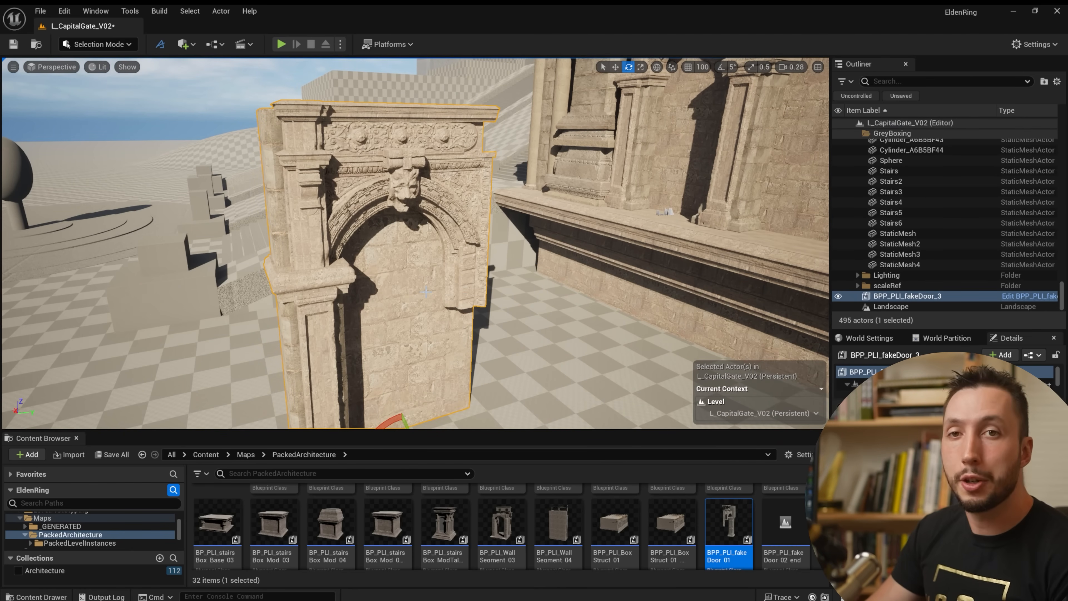
# Step: Select three first-floor trim pieces above the facade's arches, and start creating a packed level actor from them
pyautogui.press('s')
pyautogui.moveTo(436, 248); pyautogui.dragTo(378, 196, button='right')
pyautogui.press('a')
pyautogui.press('d')
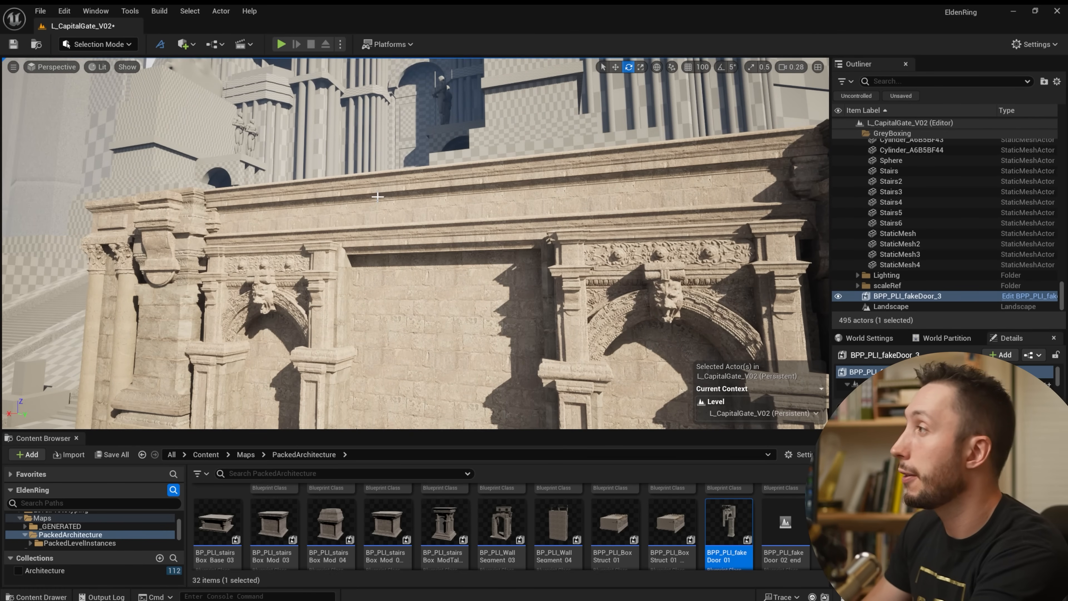
pyautogui.moveTo(378, 196); pyautogui.dragTo(384, 196, button='right')
pyautogui.click(412, 234)
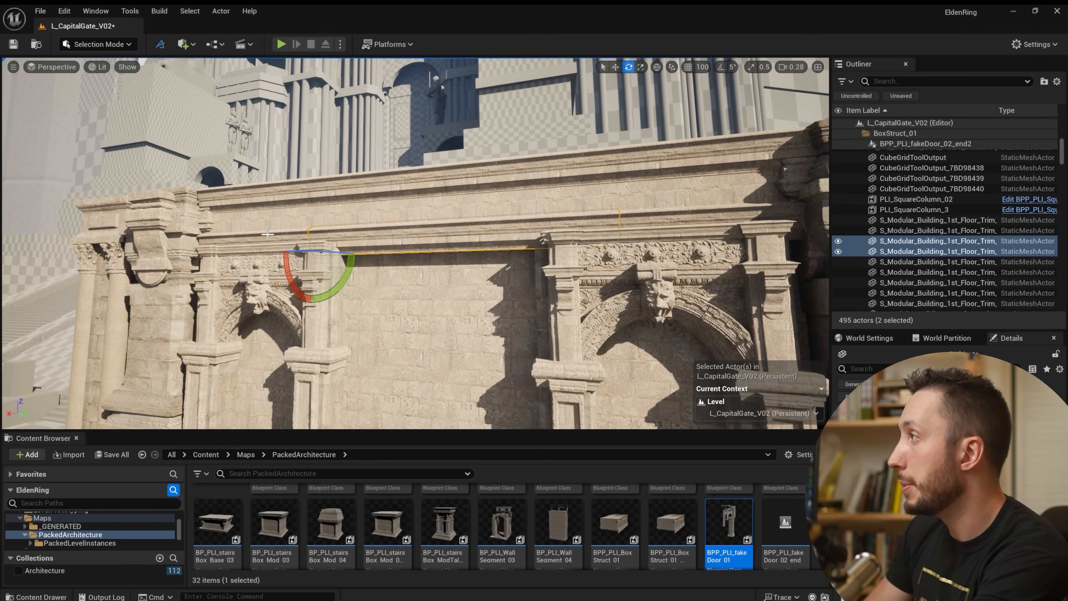
pyautogui.rightClick(937, 252)
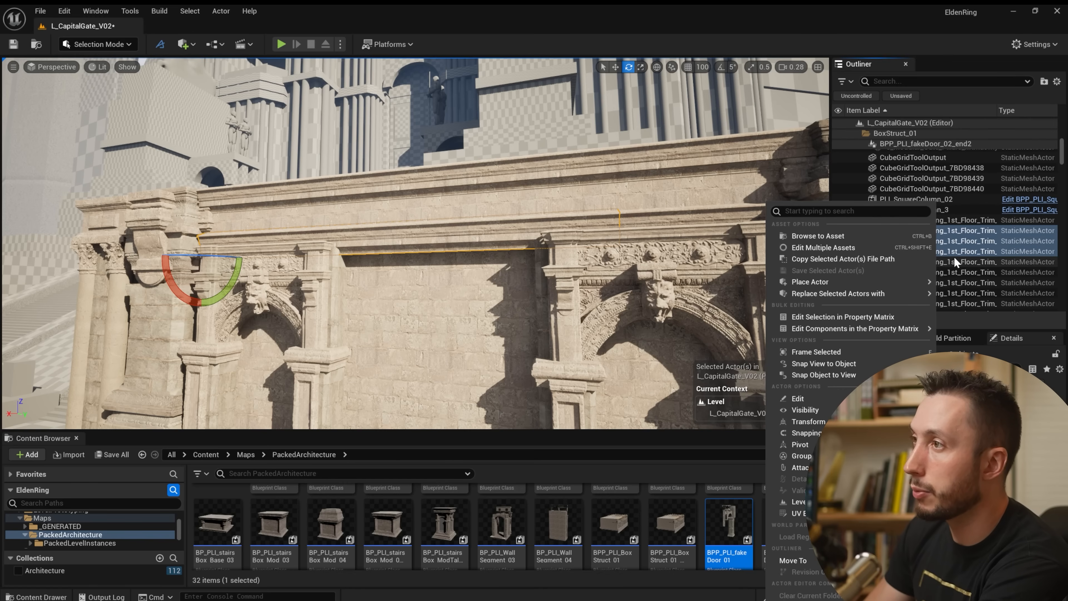
pyautogui.moveTo(837, 506)
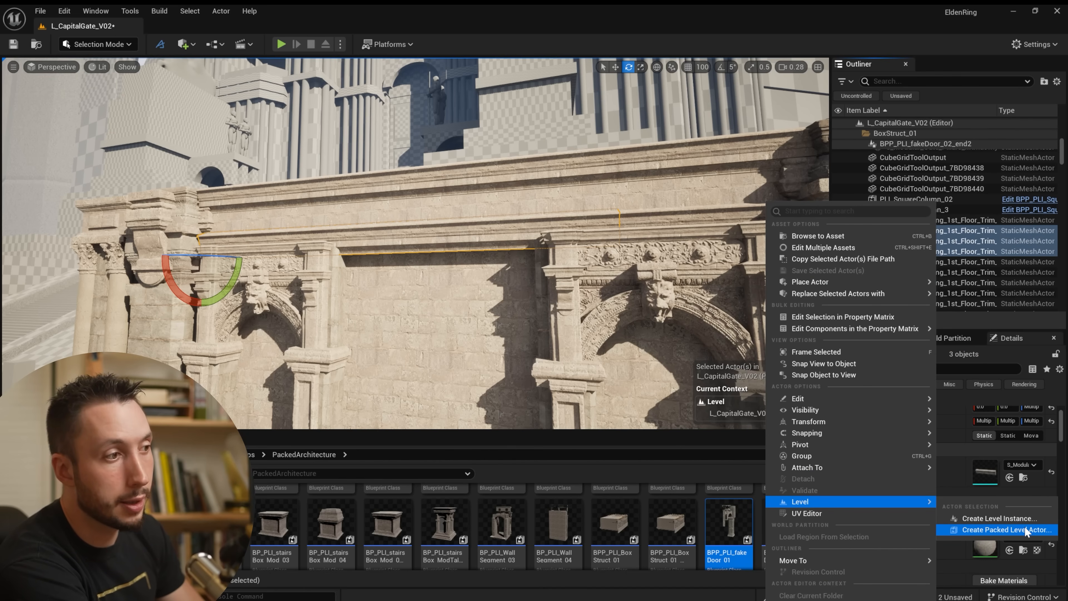
pyautogui.click(1006, 529)
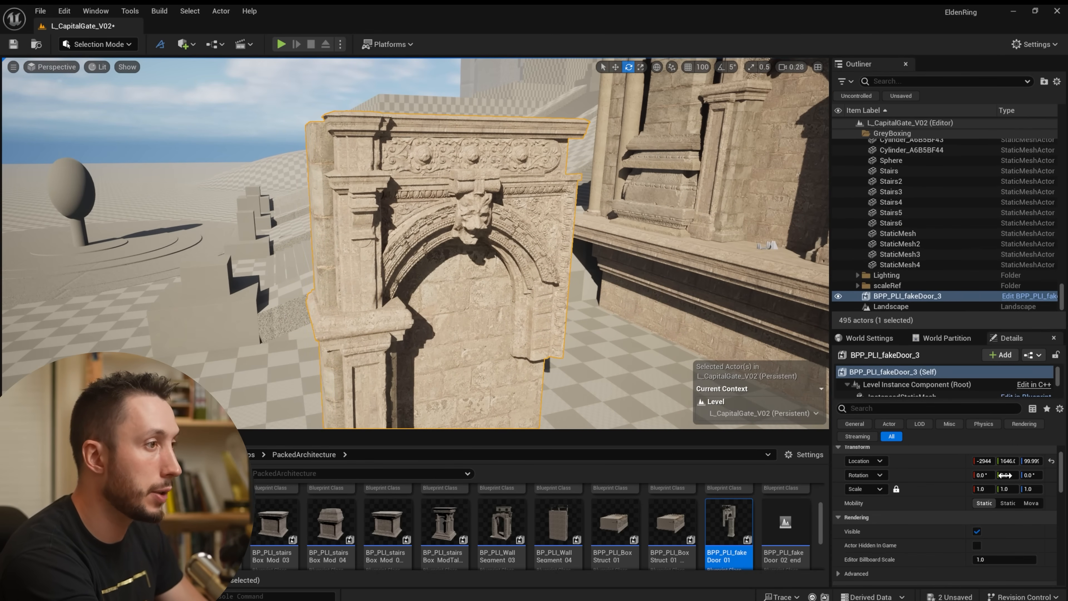
# Step: Open the placed fake door for editing in the level
pyautogui.scroll(2, 942, 522)
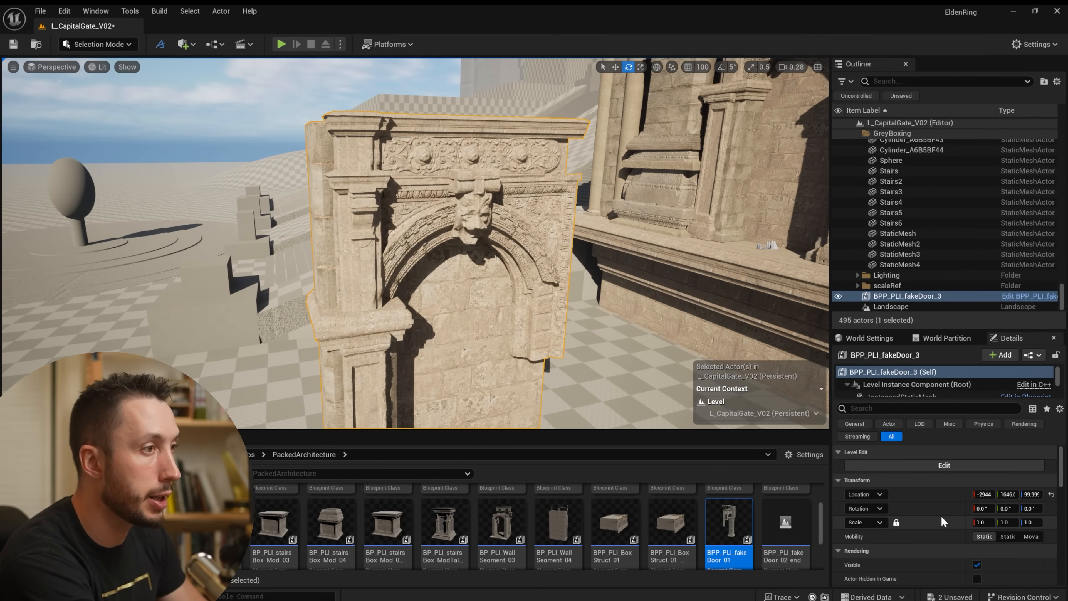
pyautogui.click(932, 467)
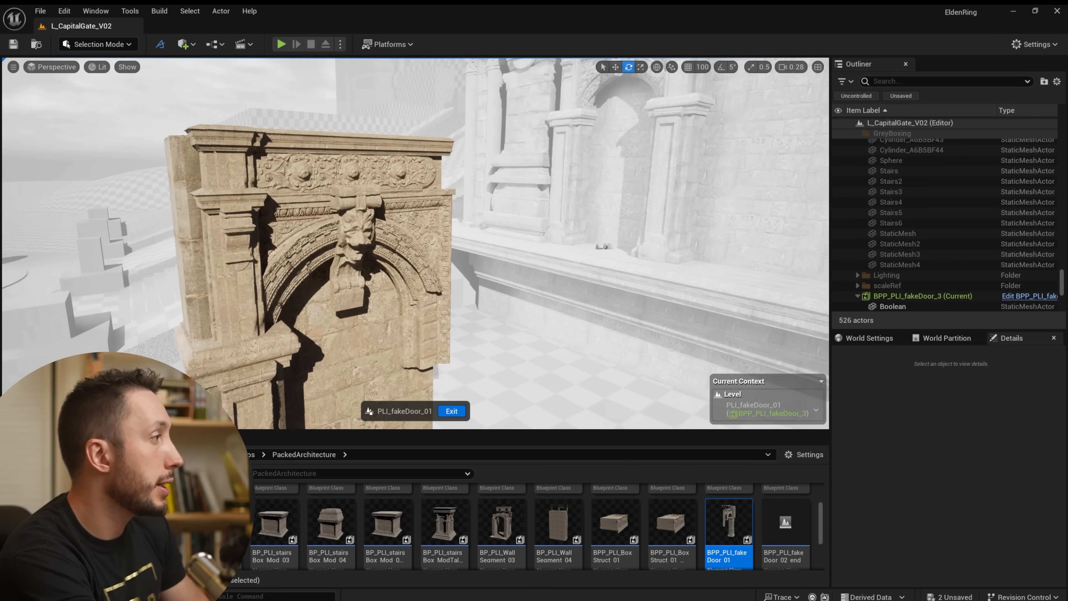
pyautogui.moveTo(408, 189)
pyautogui.mouseDown(button='right')
pyautogui.moveTo(407, 198)
pyautogui.moveTo(409, 189)
pyautogui.mouseUp(button='right')
pyautogui.press('s')
pyautogui.press('w')
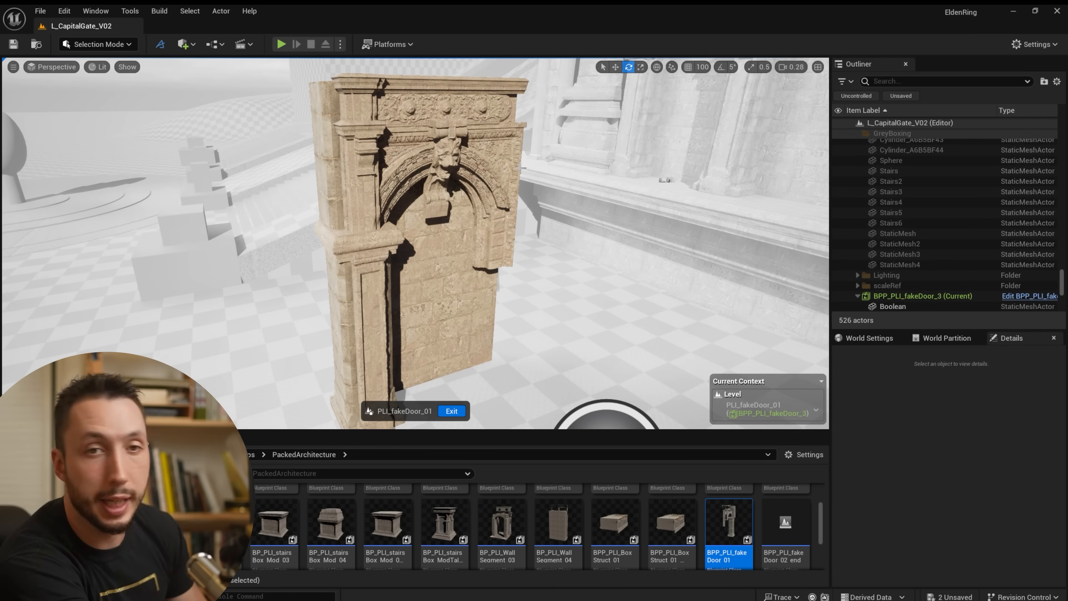
# Step: Try moving the lion-head corbel sideways along the arch, and exit the fake door's level editing
pyautogui.click(430, 181)
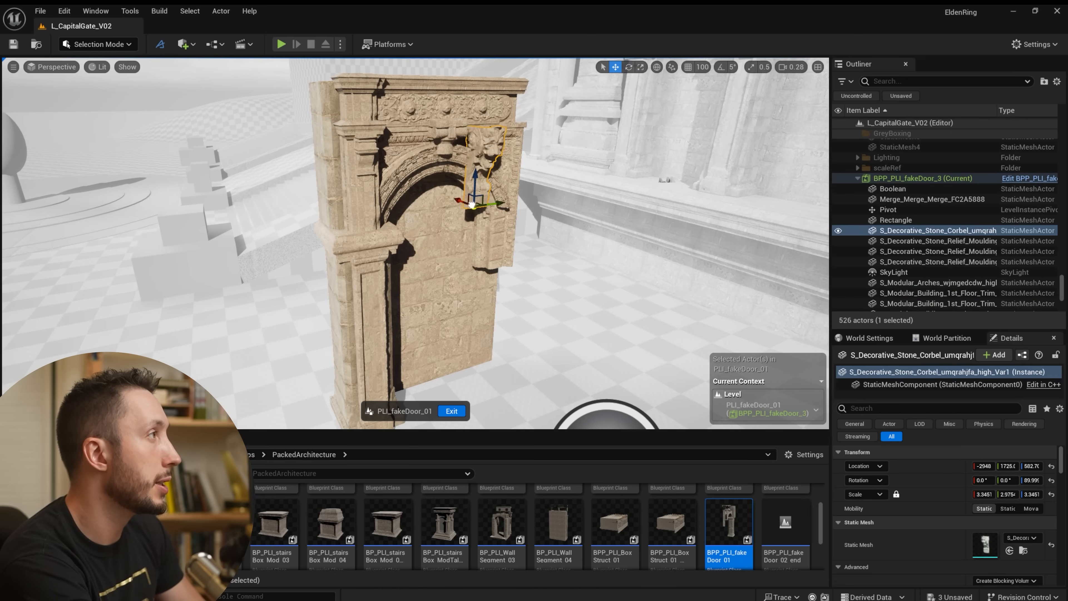
pyautogui.click(450, 411)
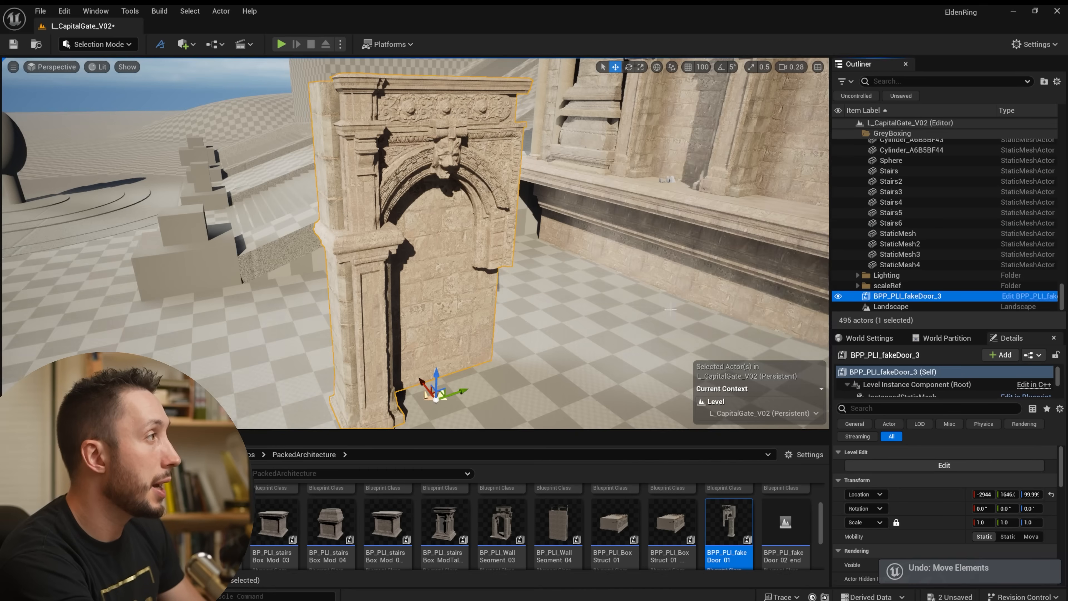
pyautogui.press('e')
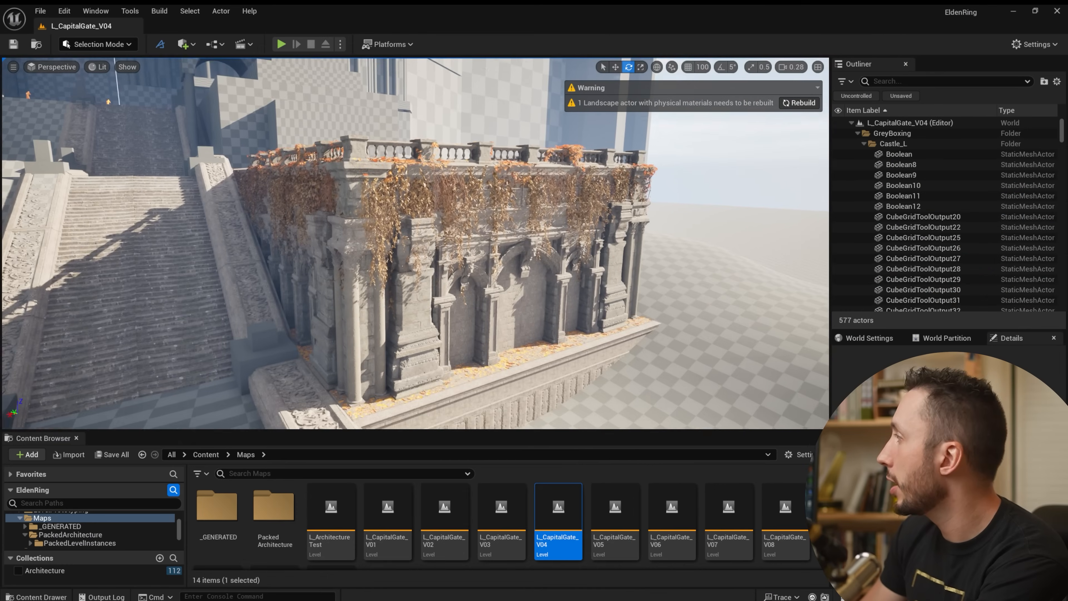
# Step: Examine the ivy-covered facade in L_CapitalGate_V04, and the staircases and stacked box structures in L_CapitalGate_V05
pyautogui.moveTo(548, 200); pyautogui.dragTo(455, 251, button='right')
pyautogui.click(496, 230)
pyautogui.press('w')
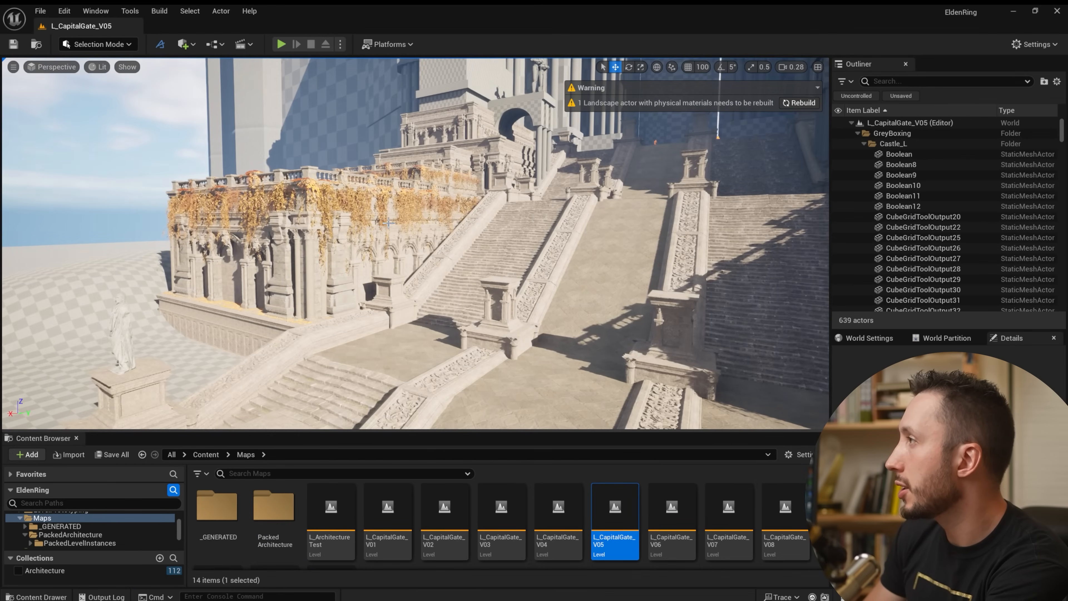
pyautogui.moveTo(389, 224); pyautogui.dragTo(541, 187, button='right')
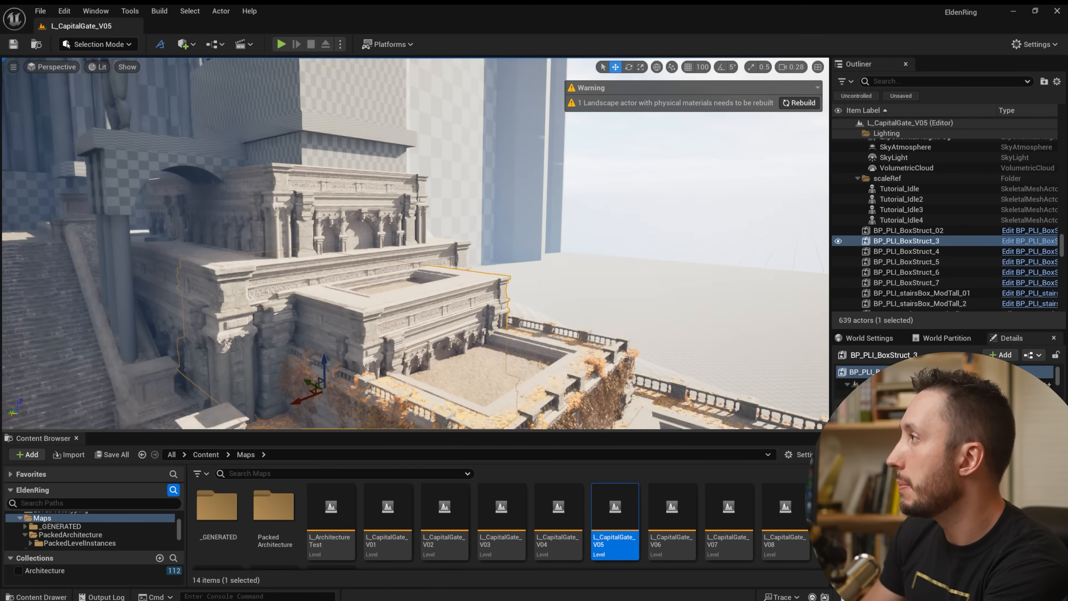
# Step: Examine the stacked box structures and planter terraces in L_CapitalGate_V05, and the stairs and arched facade in L_CapitalGate_V06
pyautogui.press('s')
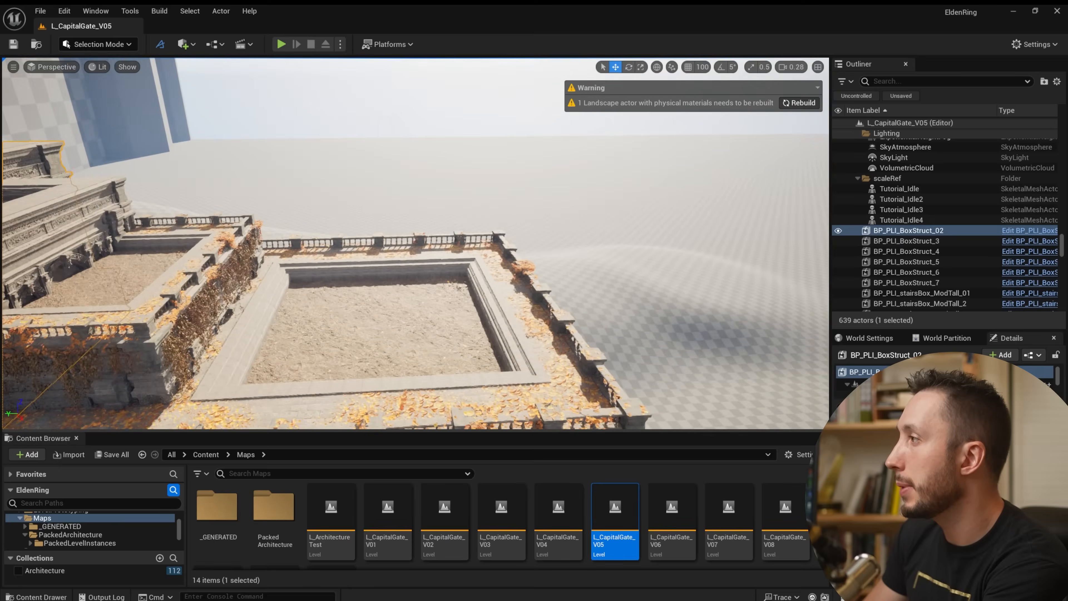
pyautogui.moveTo(470, 320)
pyautogui.mouseDown(button='right')
pyautogui.moveTo(378, 311)
pyautogui.moveTo(471, 331)
pyautogui.mouseUp(button='right')
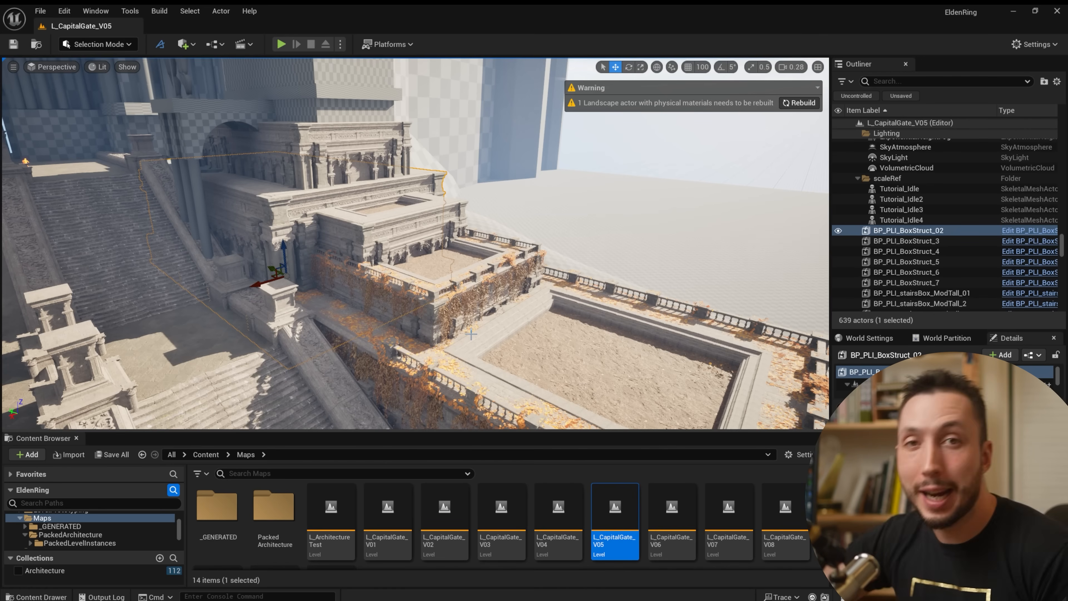
pyautogui.moveTo(617, 243); pyautogui.dragTo(593, 244, button='right')
pyautogui.click(584, 248)
pyautogui.moveTo(518, 281)
pyautogui.mouseDown(button='right')
pyautogui.moveTo(519, 269)
pyautogui.moveTo(518, 280)
pyautogui.mouseUp(button='right')
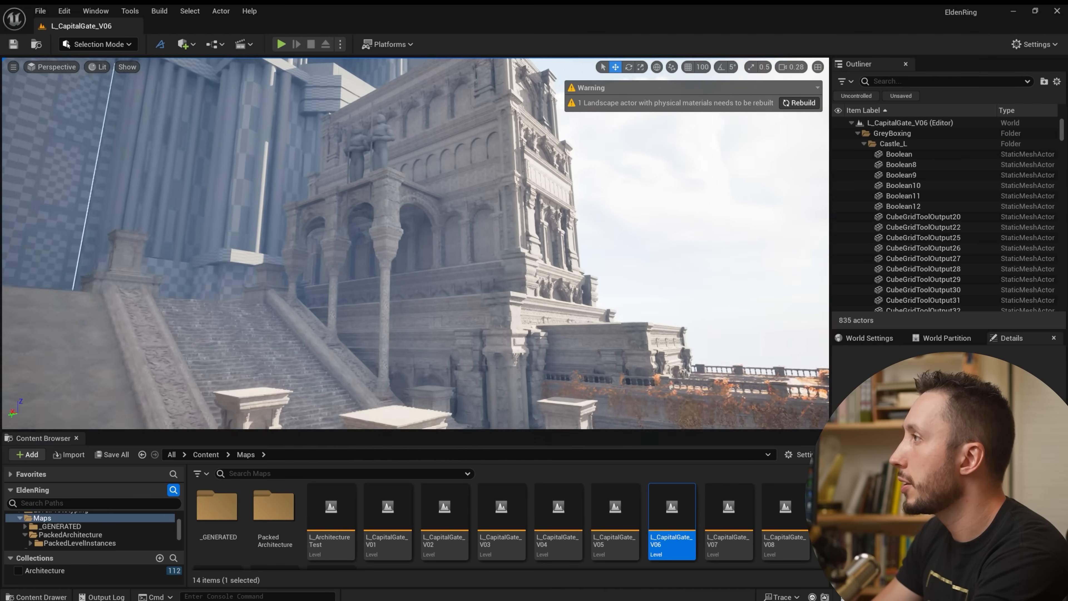
pyautogui.moveTo(415, 244); pyautogui.dragTo(421, 269, button='right')
pyautogui.moveTo(487, 159); pyautogui.dragTo(444, 181, button='right')
pyautogui.click(424, 189)
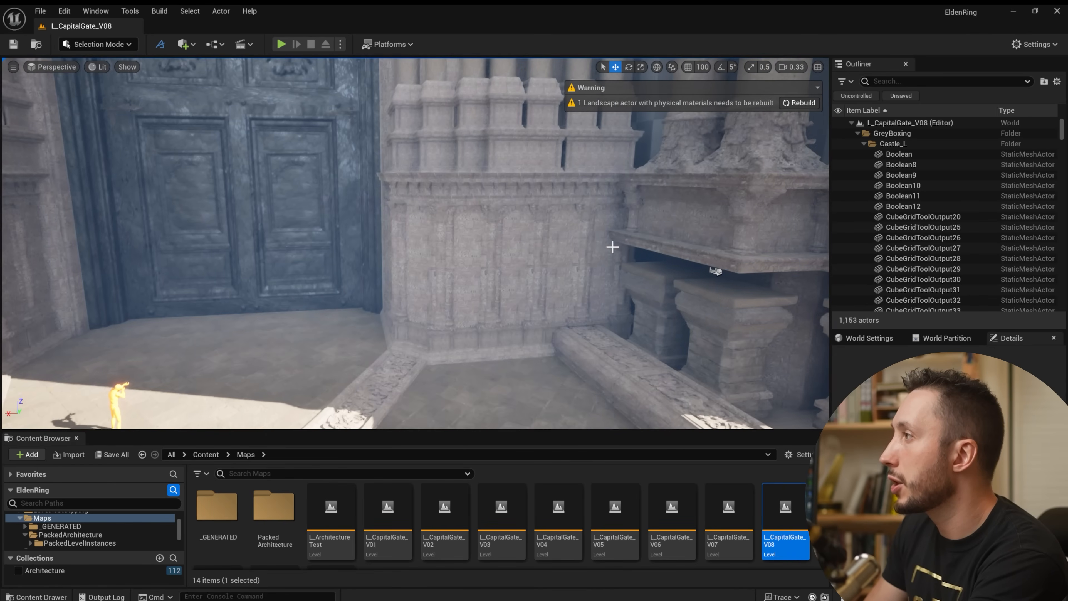
# Step: Examine the gate corner base beside the large door in L_CapitalGate_V08, and the gate front in L_CapitalGate_V09
pyautogui.click(612, 246)
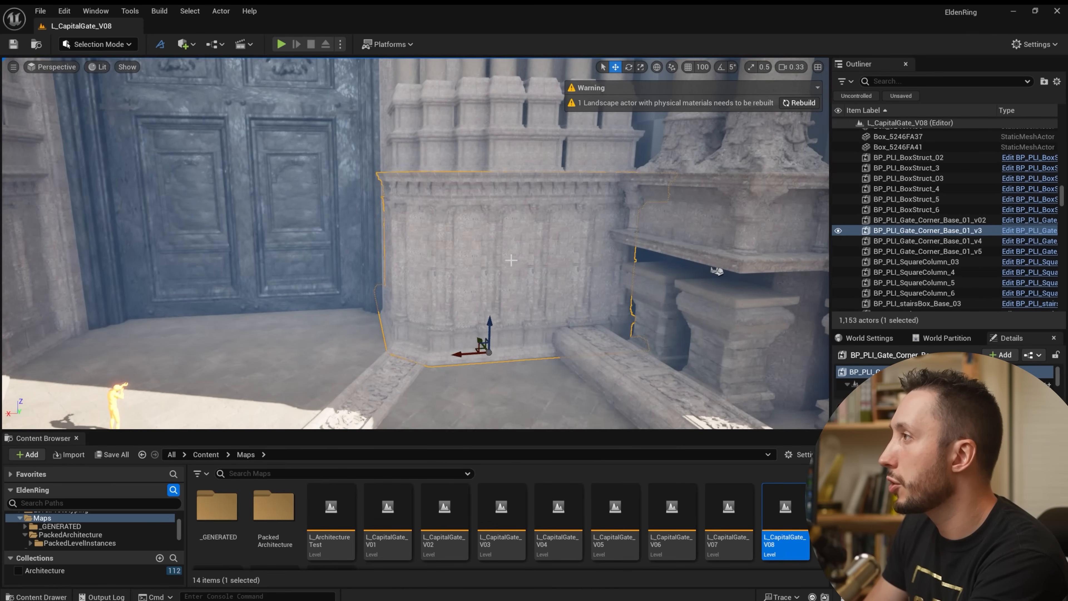
pyautogui.moveTo(612, 246); pyautogui.dragTo(639, 251, button='right')
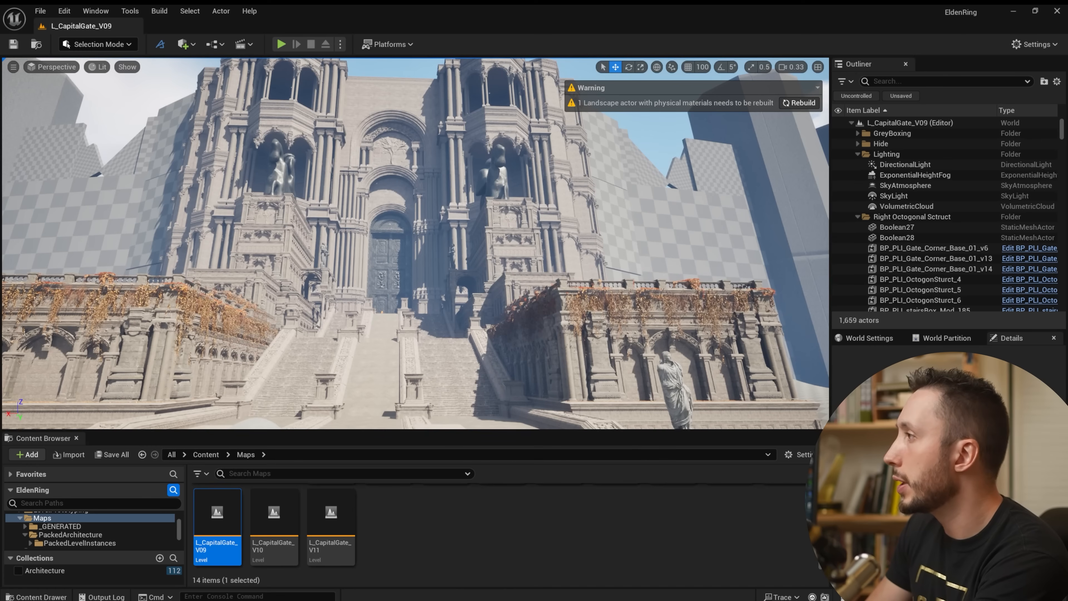
pyautogui.moveTo(416, 244); pyautogui.dragTo(443, 249, button='right')
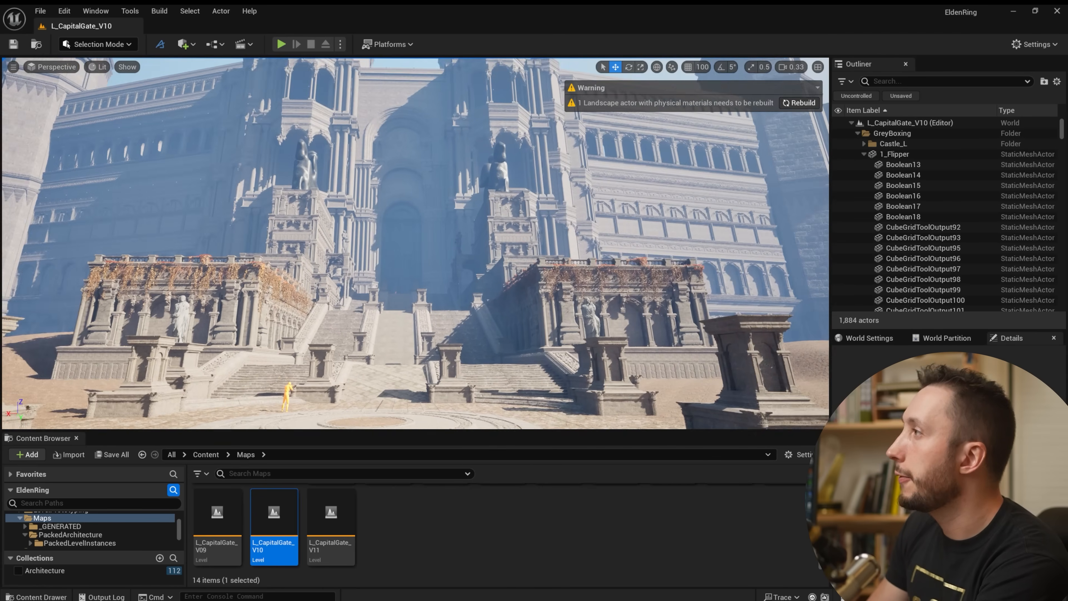
# Step: Examine the gate front and the repeated arched wall segments in L_CapitalGate_V10, selecting one segment next to the octagonal tower
pyautogui.moveTo(416, 243); pyautogui.dragTo(447, 255, button='right')
pyautogui.press('w')
pyautogui.moveTo(426, 298); pyautogui.dragTo(441, 262, button='right')
pyautogui.press('w')
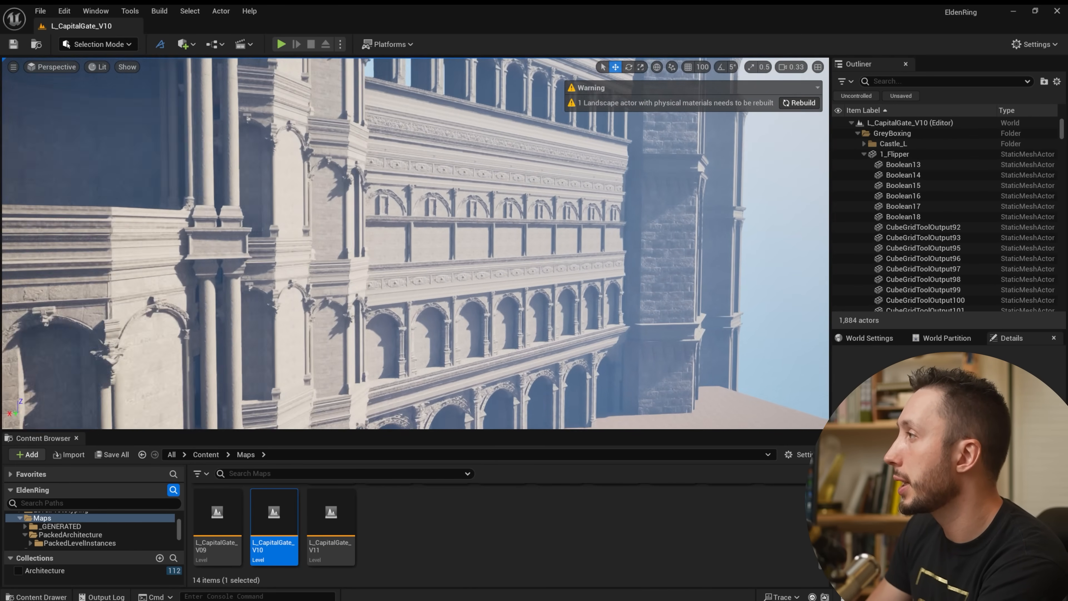
pyautogui.moveTo(532, 277); pyautogui.dragTo(496, 307, button='right')
pyautogui.press('w')
pyautogui.press('s')
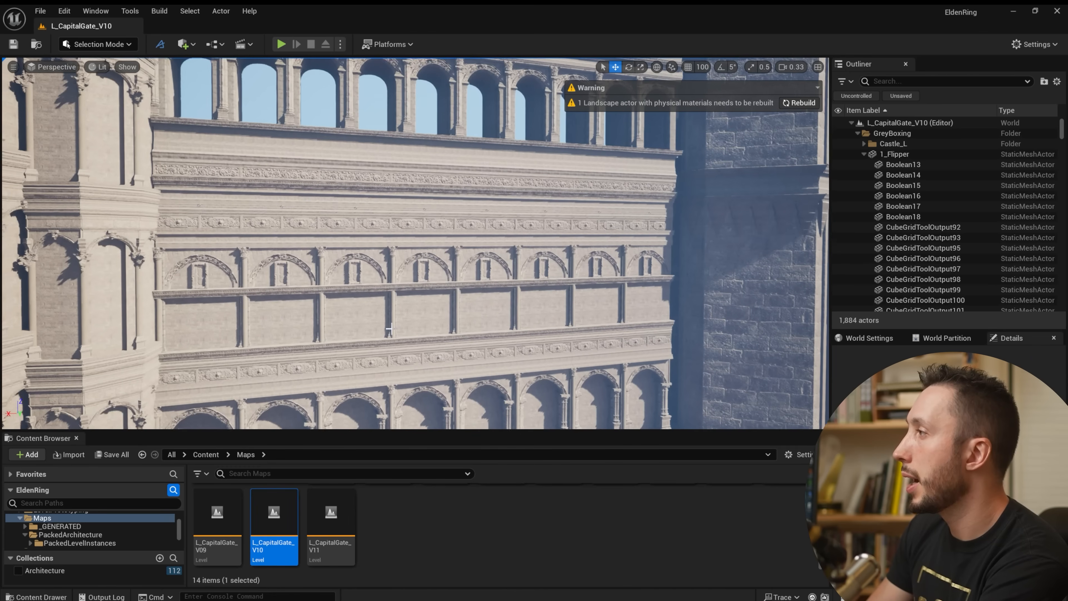
pyautogui.click(228, 276)
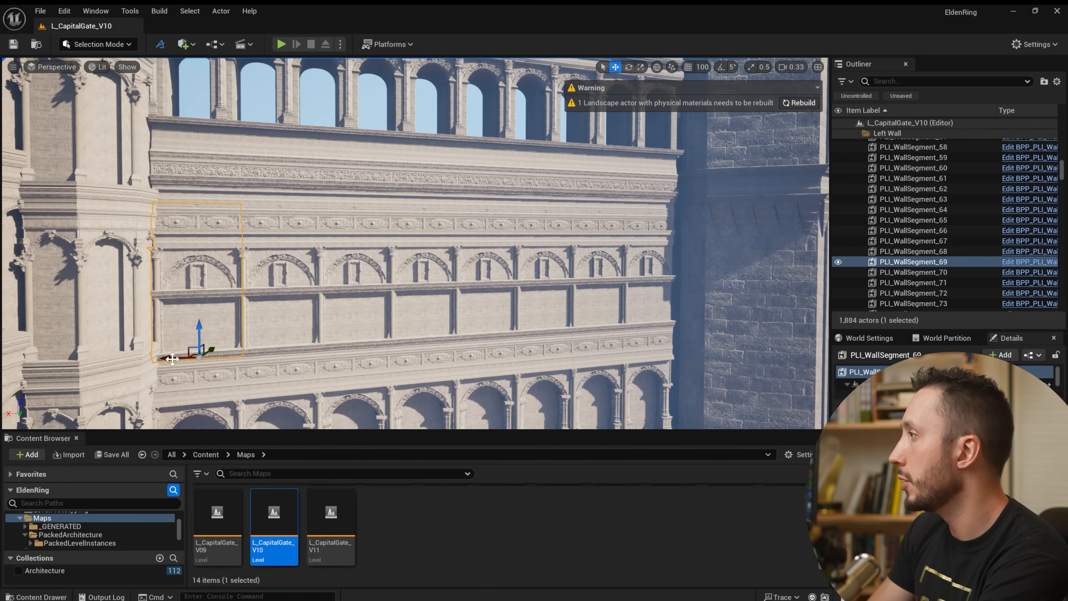
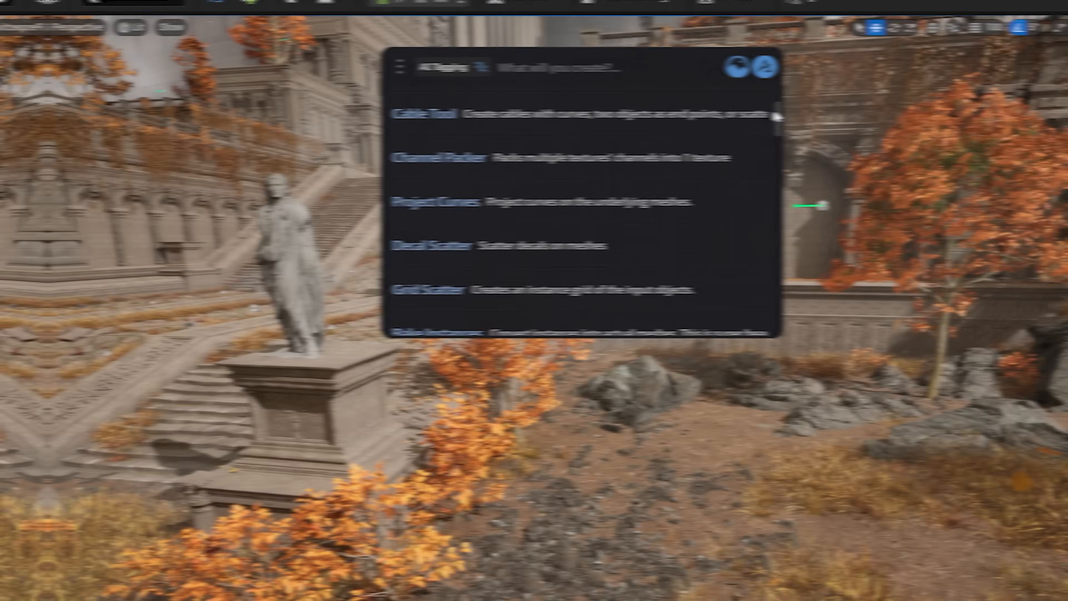
# Step: Browse the list of available Dash tools, from the Channel Packer past the scatter and vine tools
pyautogui.scroll(-4, 727, 111)
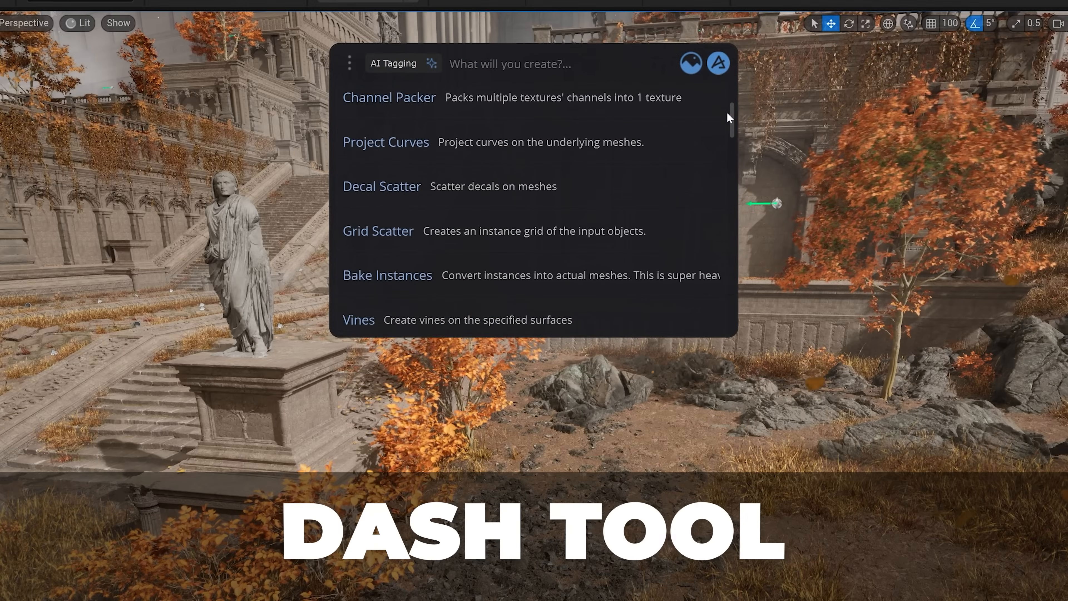
pyautogui.scroll(-8, 722, 118)
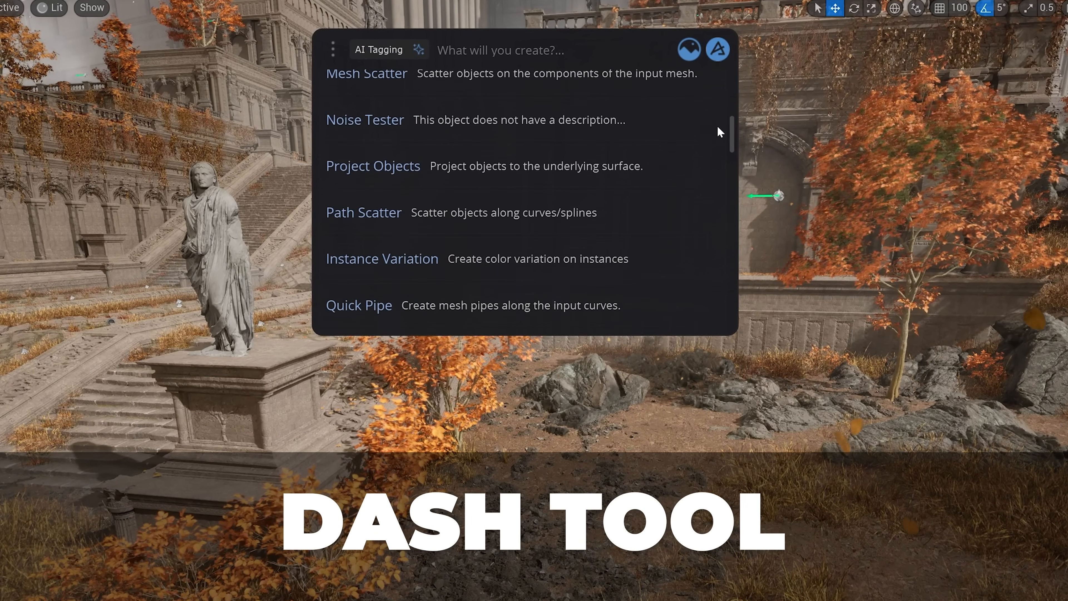
pyautogui.scroll(-3, 717, 137)
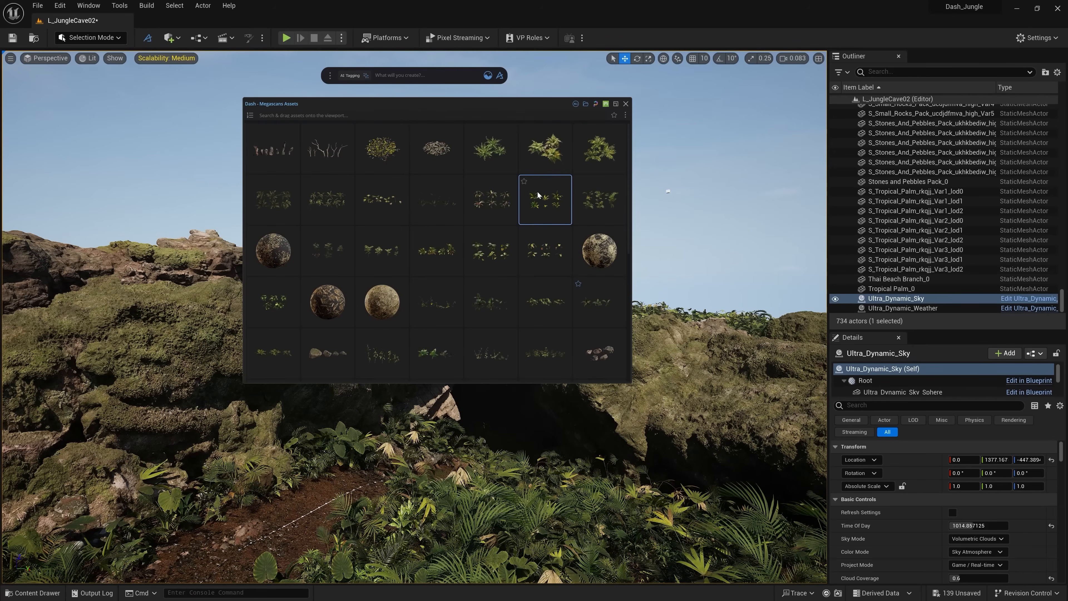
# Step: Place a leafy ground plant from Dash's Megascans assets on the rocks beside the cave entrance in L_JungleCave02
pyautogui.moveTo(547, 198); pyautogui.dragTo(175, 262)
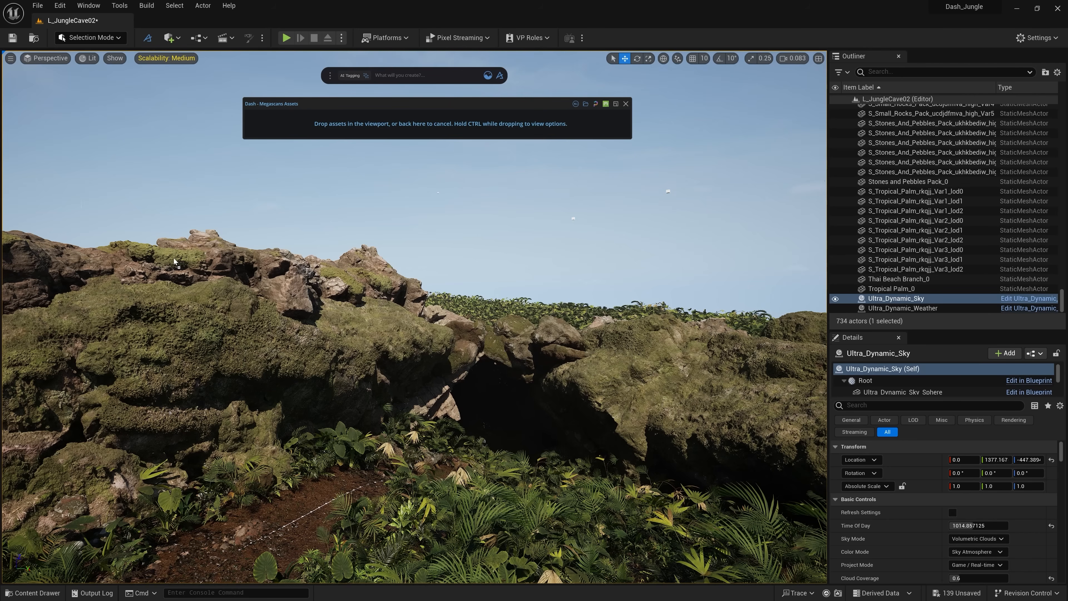
pyautogui.click(246, 320)
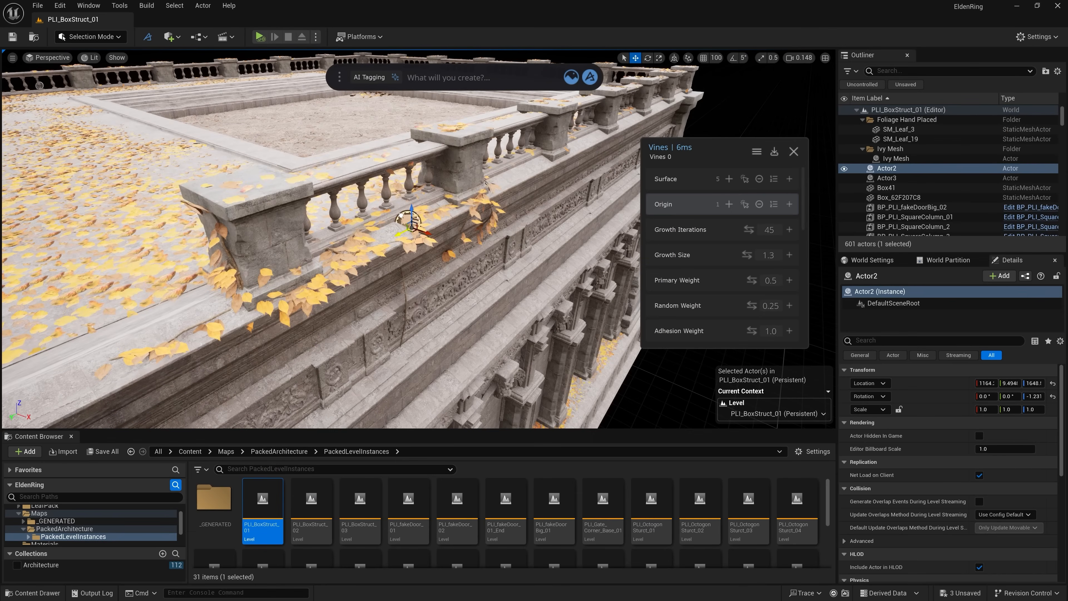
# Step: In PLI_BoxStruct_01, move the vine's origin actor along the balustrade ledge, and physics-paint yellow leaves over the structure's upper corner
pyautogui.moveTo(401, 216); pyautogui.dragTo(201, 254)
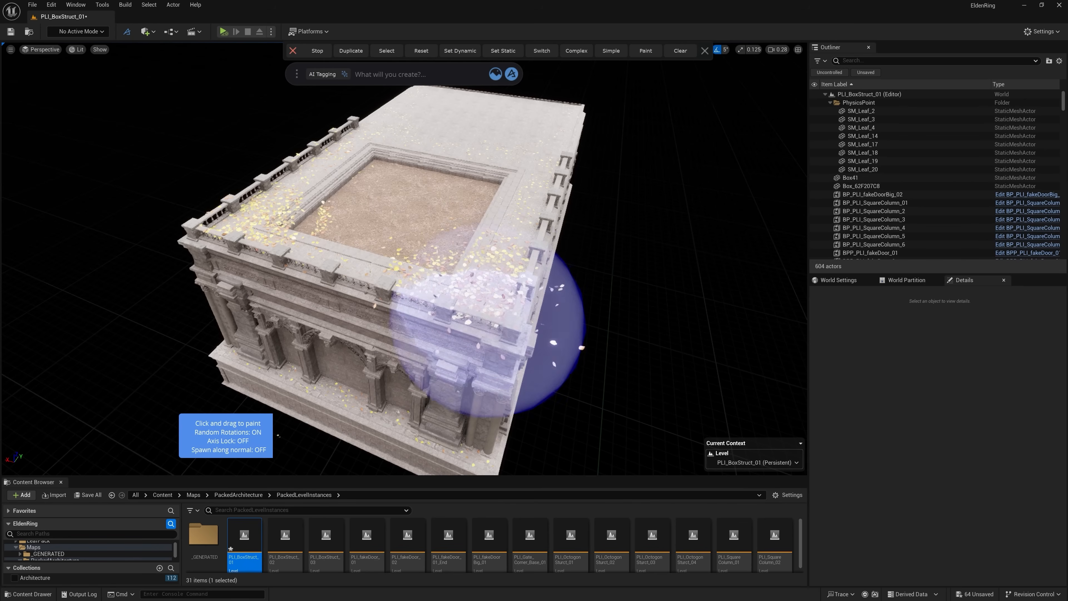
pyautogui.moveTo(441, 299)
pyautogui.mouseDown()
pyautogui.moveTo(490, 290)
pyautogui.moveTo(484, 320)
pyautogui.mouseUp()
pyautogui.moveTo(484, 320)
pyautogui.mouseDown(button='right')
pyautogui.moveTo(454, 370)
pyautogui.moveTo(454, 416)
pyautogui.mouseUp(button='right')
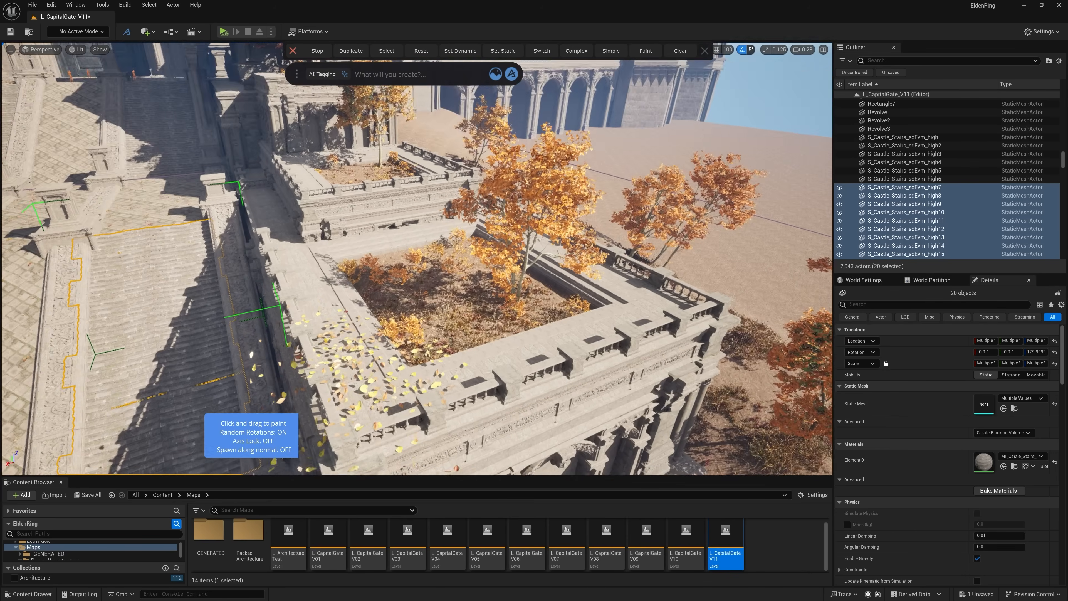
# Step: Physics-paint fallen leaves onto the terrace border beside the staircase in L_CapitalGate_V11
pyautogui.moveTo(400, 315); pyautogui.dragTo(400, 281, button='right')
pyautogui.moveTo(400, 282); pyautogui.dragTo(404, 318)
pyautogui.moveTo(401, 320); pyautogui.dragTo(400, 294, button='right')
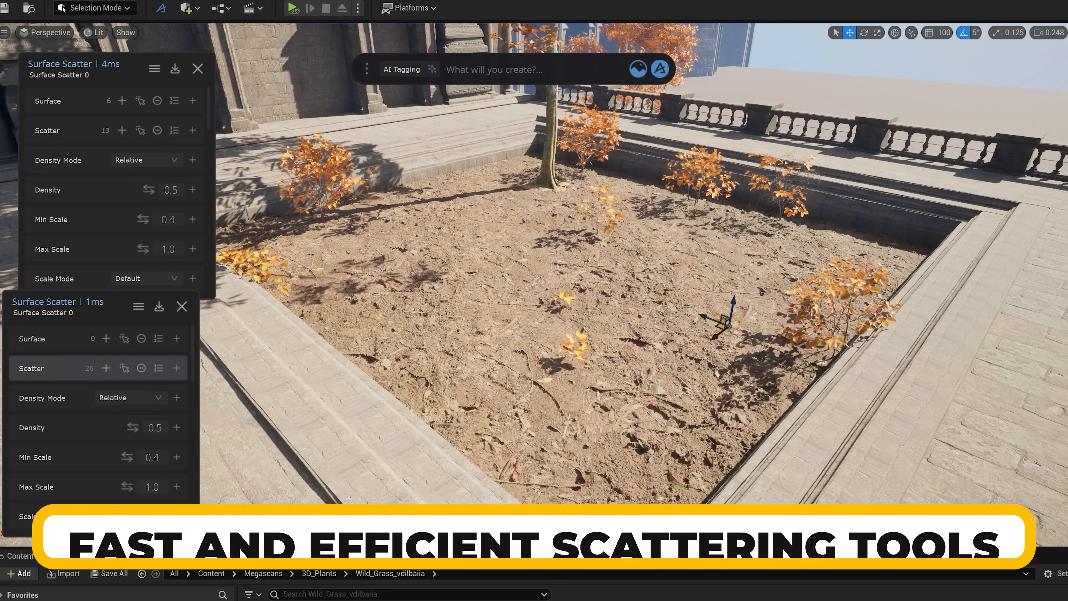
# Step: Copy the first scatter's surfaces to the grass Surface Scatter, and set it to Global density mode with a density of 5.0
pyautogui.moveTo(131, 111); pyautogui.dragTo(77, 339)
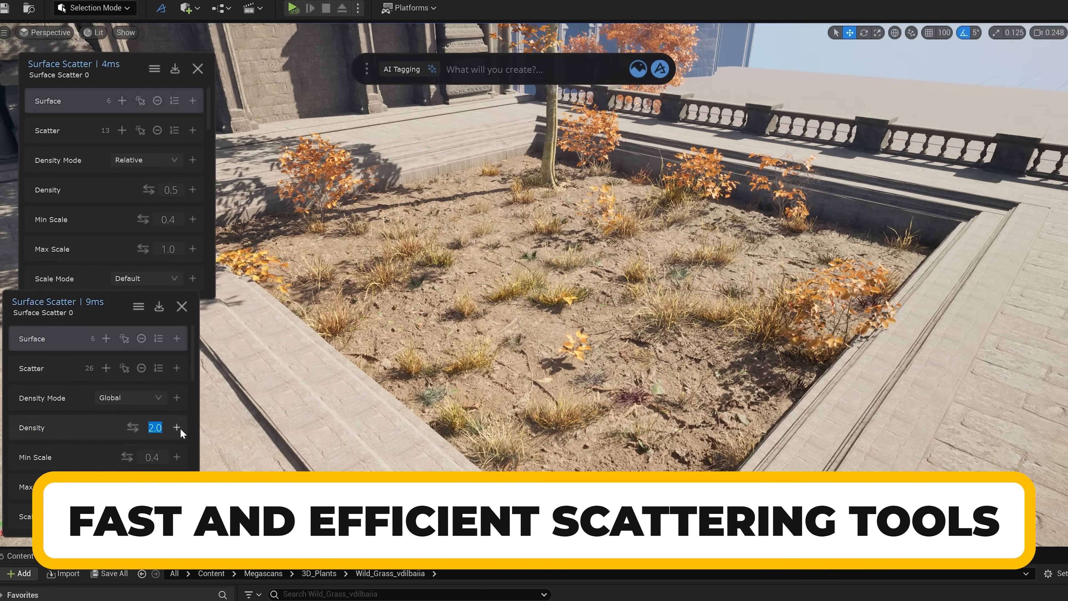
pyautogui.moveTo(534, 295); pyautogui.dragTo(496, 299, button='right')
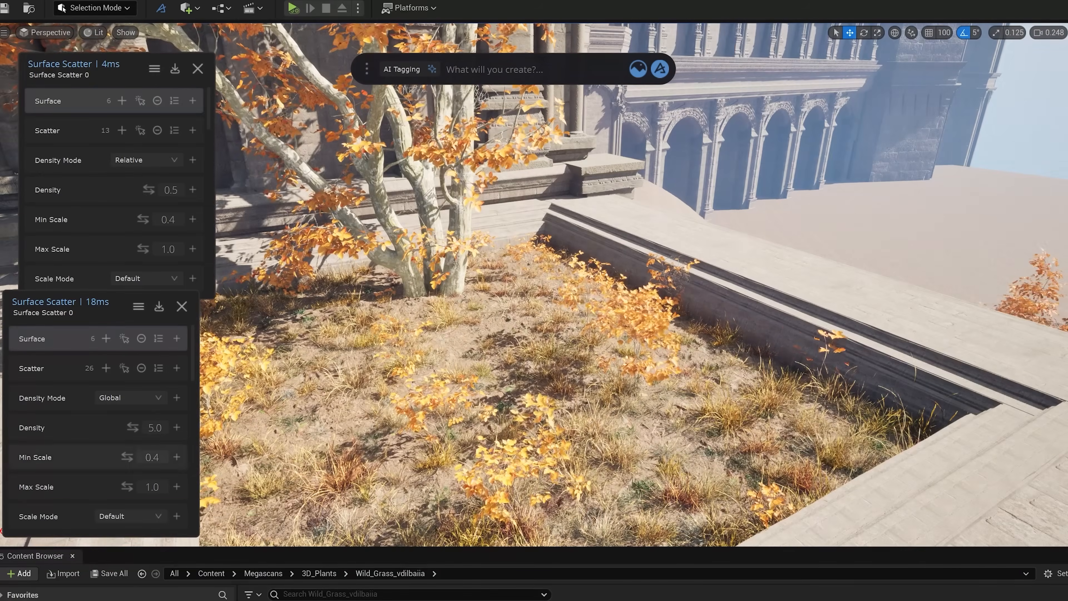
pyautogui.doubleClick(143, 430)
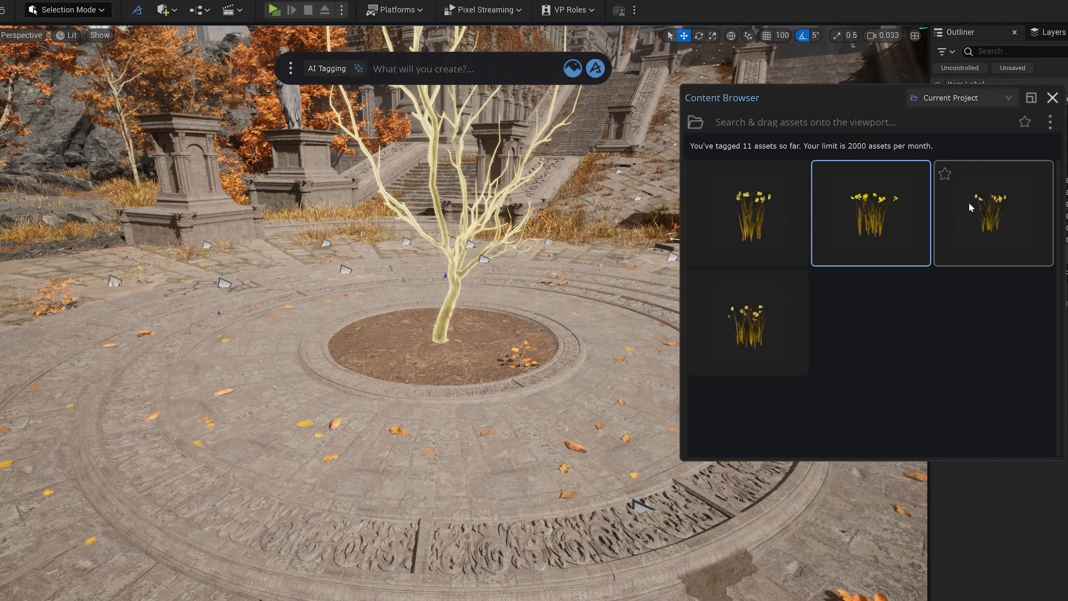
# Step: Scatter the four daffodil assets over the round soil bed around the tree, with density 0.8 and max scale 1.5
pyautogui.moveTo(735, 318); pyautogui.dragTo(442, 354)
pyautogui.click(478, 367)
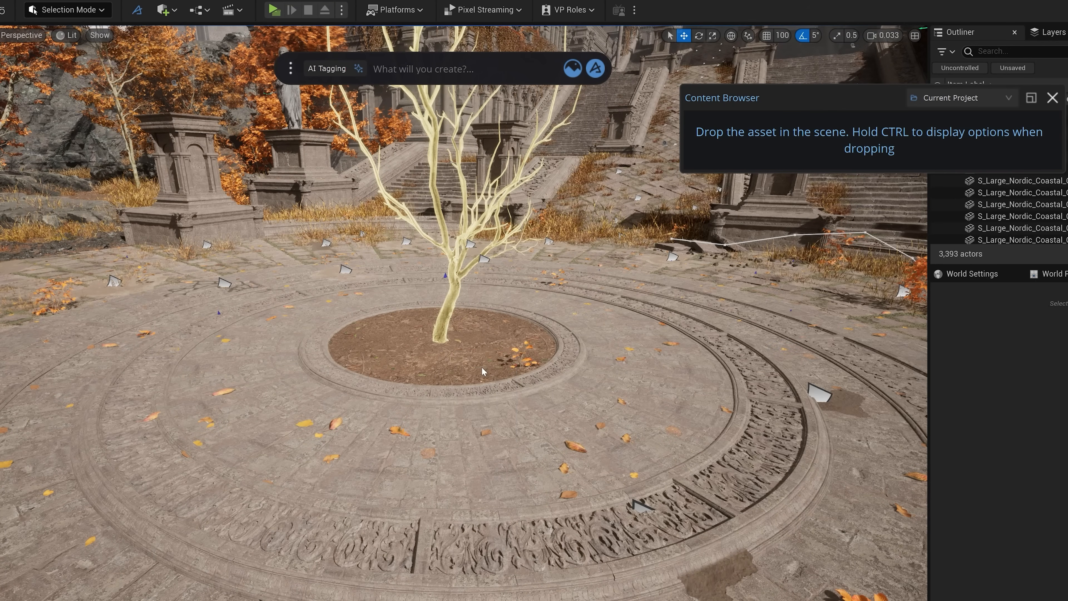
pyautogui.write('8')
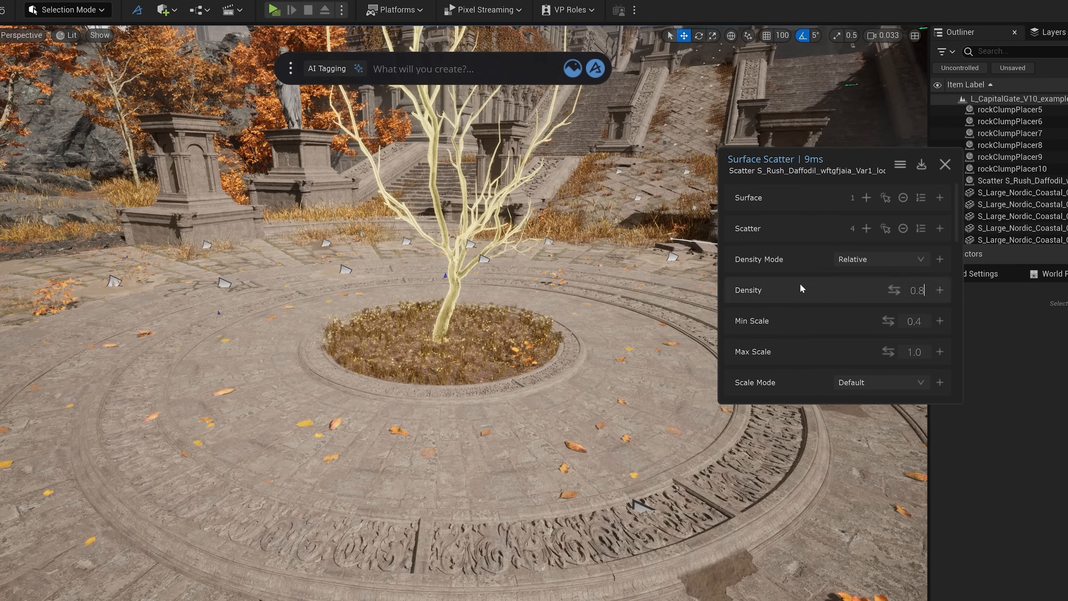
pyautogui.moveTo(502, 318)
pyautogui.keyDown('alt'); pyautogui.mouseDown()
pyautogui.moveTo(551, 301)
pyautogui.moveTo(520, 324)
pyautogui.mouseUp(); pyautogui.keyUp('alt')
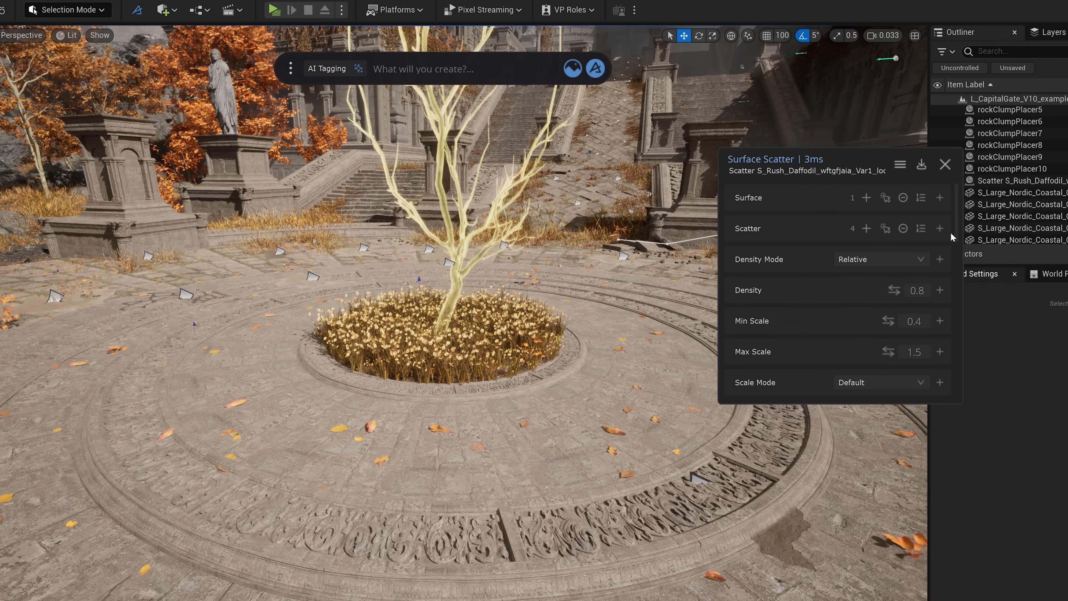
pyautogui.moveTo(956, 227); pyautogui.dragTo(952, 323)
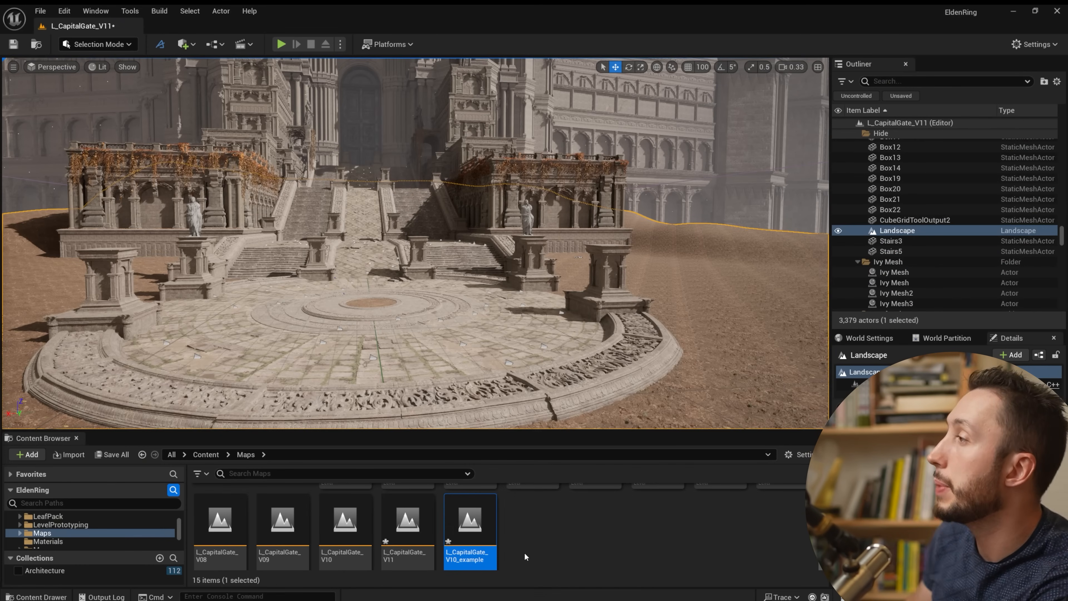
# Step: Examine the round plaza and the bare landscape surrounding the capital gate in L_CapitalGate_V11
pyautogui.moveTo(528, 321)
pyautogui.mouseDown(button='right')
pyautogui.moveTo(598, 319)
pyautogui.moveTo(530, 314)
pyautogui.moveTo(538, 318)
pyautogui.mouseUp(button='right')
pyautogui.press('s')
pyautogui.press('w')
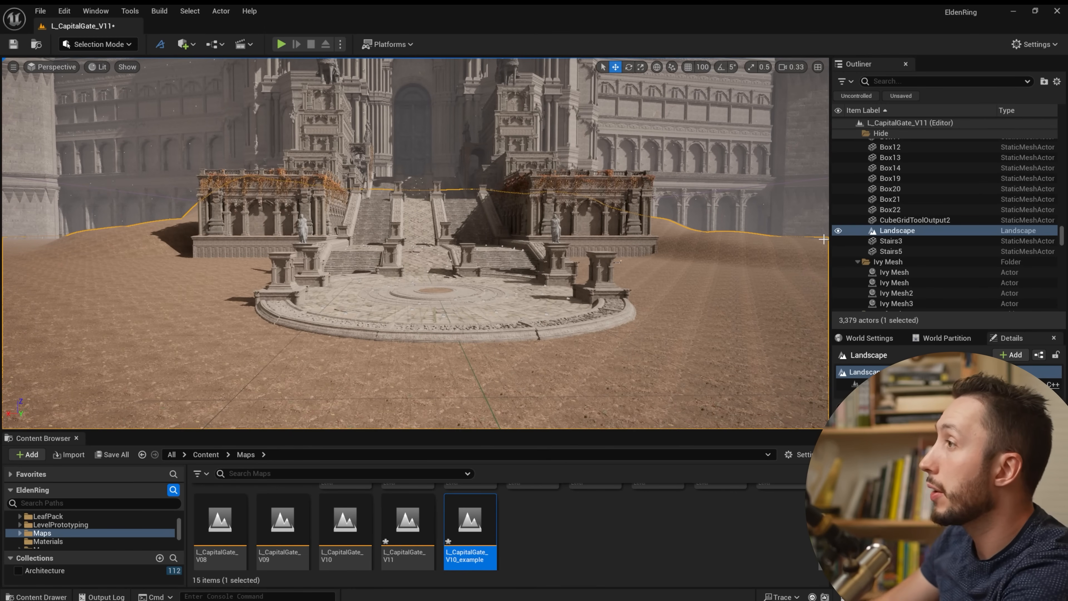
pyautogui.moveTo(823, 239); pyautogui.dragTo(829, 240, button='right')
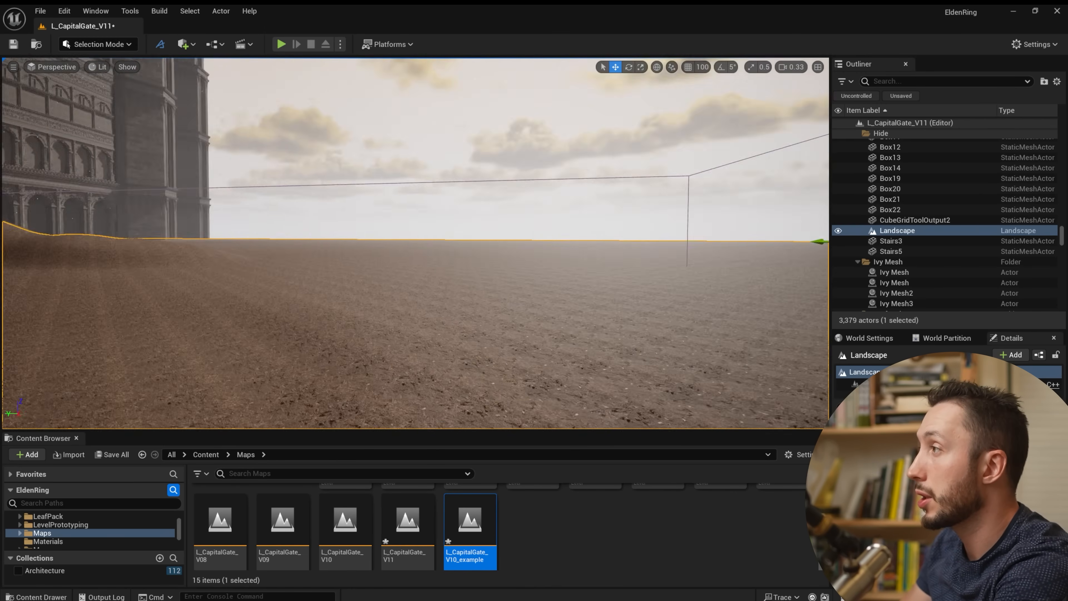
pyautogui.moveTo(539, 318); pyautogui.dragTo(490, 310, button='right')
pyautogui.press('s')
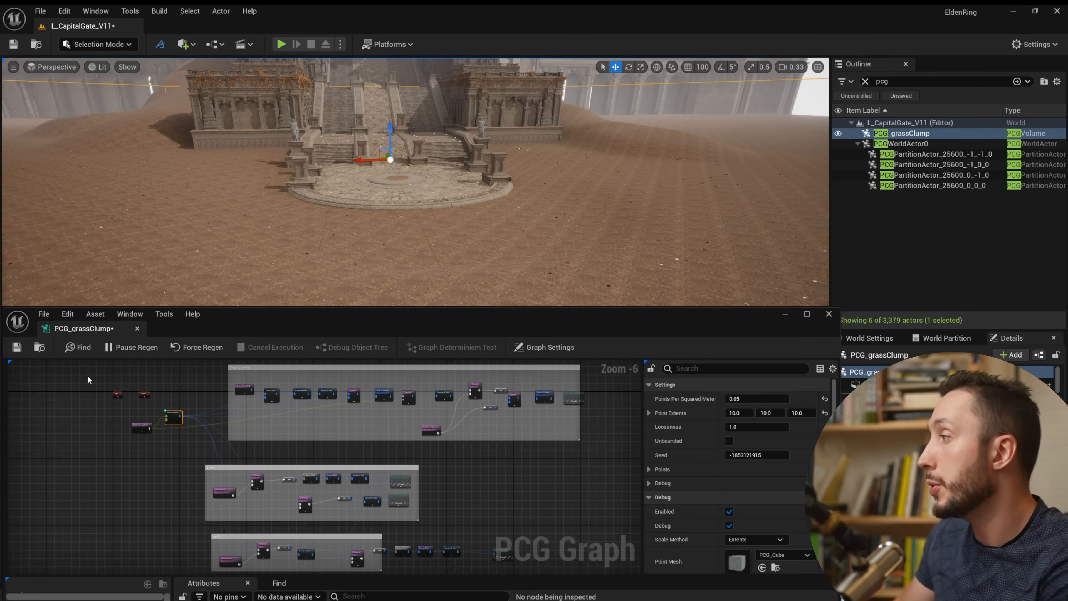
# Step: Examine the Surface Sampler, the overall layout and the grass node chain of the PCG_grassClump graph
pyautogui.scroll(6, 173, 433)
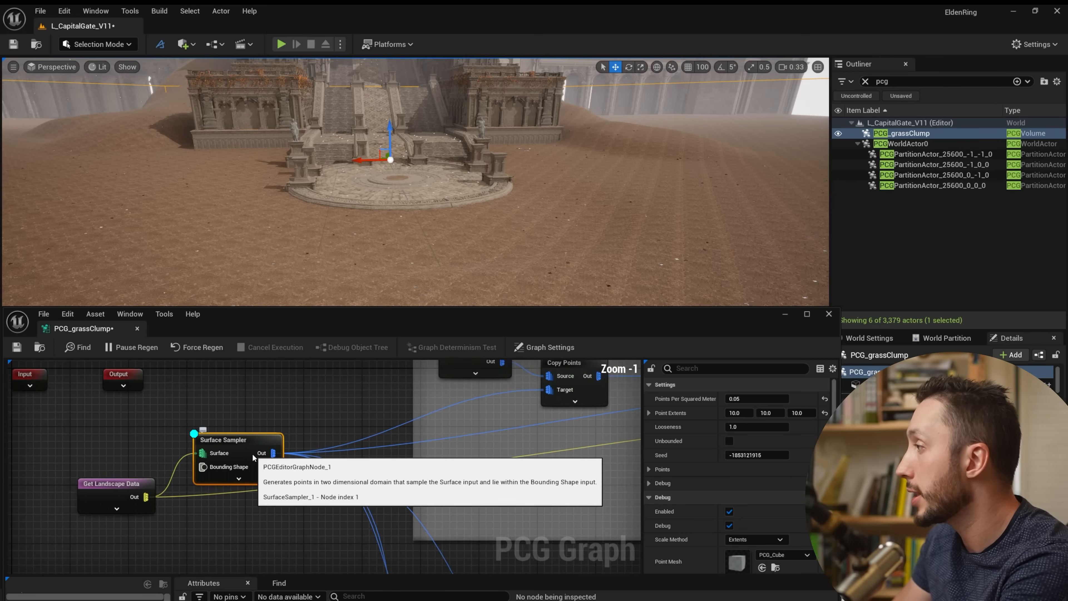
pyautogui.scroll(-4, 252, 454)
pyautogui.scroll(-2, 343, 494)
pyautogui.moveTo(501, 526); pyautogui.dragTo(432, 472, button='right')
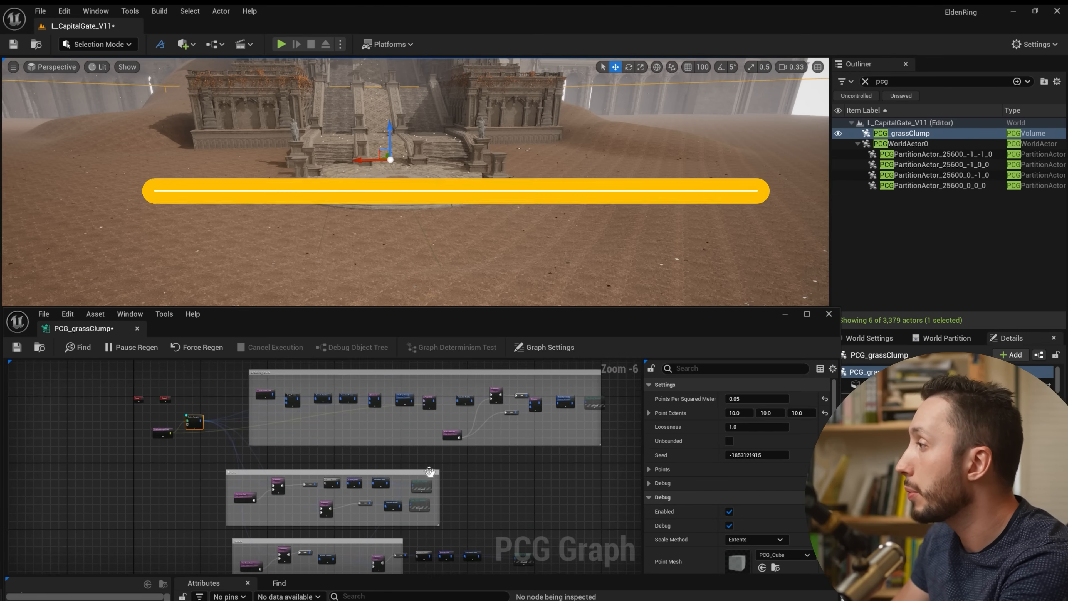
pyautogui.scroll(4, 393, 436)
pyautogui.moveTo(393, 435); pyautogui.dragTo(503, 558, button='right')
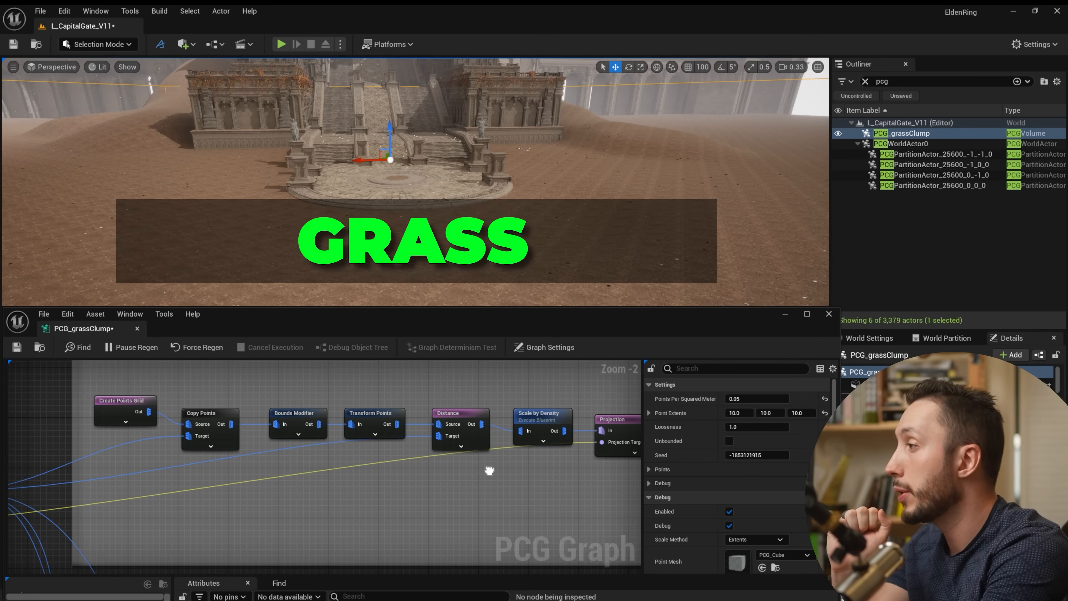
pyautogui.moveTo(490, 470); pyautogui.dragTo(354, 461, button='right')
# Step: Examine the Trees and rocks node groups of the PCG_grassClump graph, and return to its Surface Sampler node
pyautogui.scroll(-3, 361, 462)
pyautogui.moveTo(505, 526); pyautogui.dragTo(555, 401, button='right')
pyautogui.scroll(2, 399, 422)
pyautogui.moveTo(450, 427); pyautogui.dragTo(542, 430, button='right')
pyautogui.scroll(-1, 412, 456)
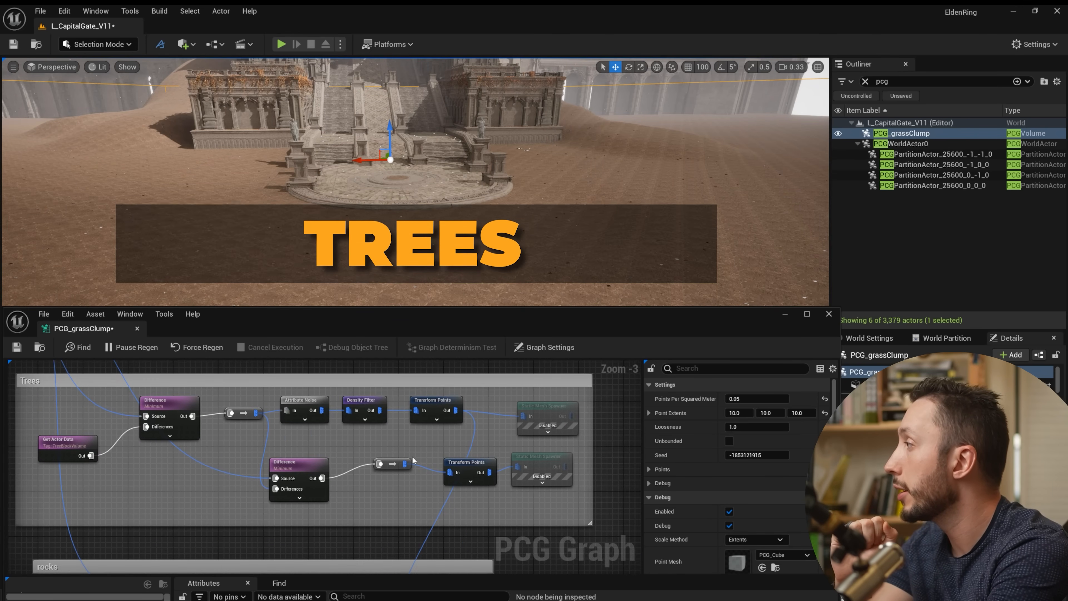
pyautogui.moveTo(412, 455); pyautogui.dragTo(368, 414, button='right')
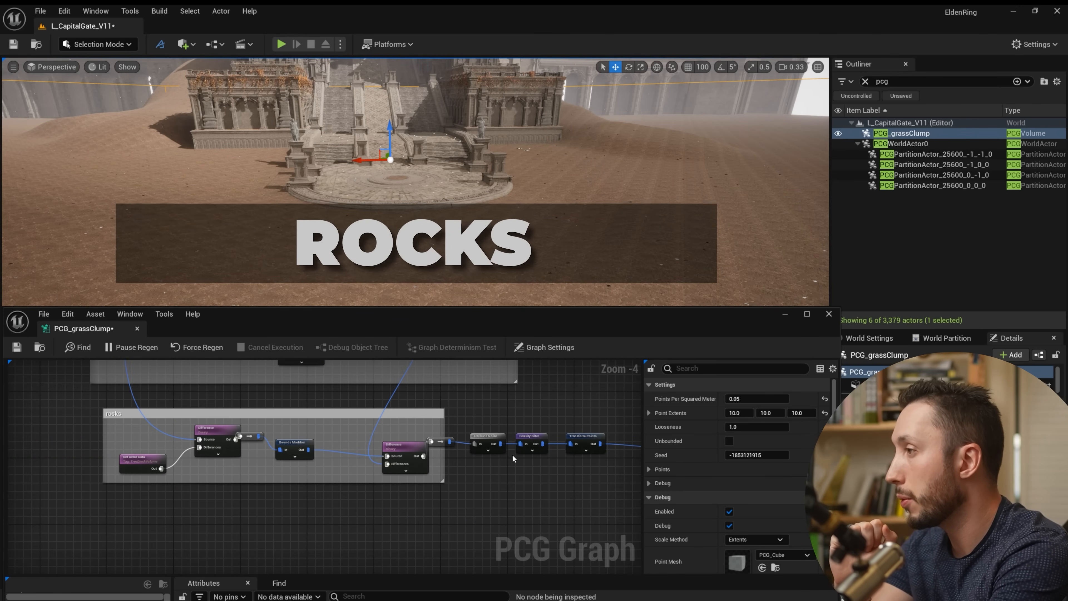
pyautogui.moveTo(540, 447); pyautogui.dragTo(416, 566, button='right')
pyautogui.scroll(-1, 416, 564)
pyautogui.moveTo(442, 372); pyautogui.dragTo(382, 454, button='right')
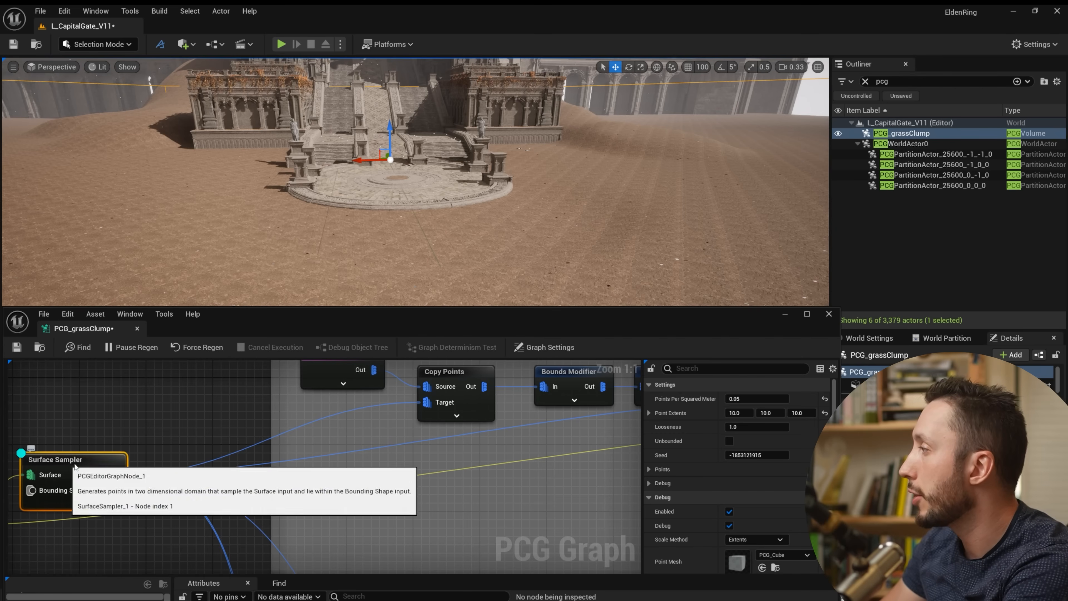
# Step: Display the debug points of the Copy Points node in the Grass Spawn group on the landscape
pyautogui.moveTo(293, 470); pyautogui.dragTo(211, 488, button='right')
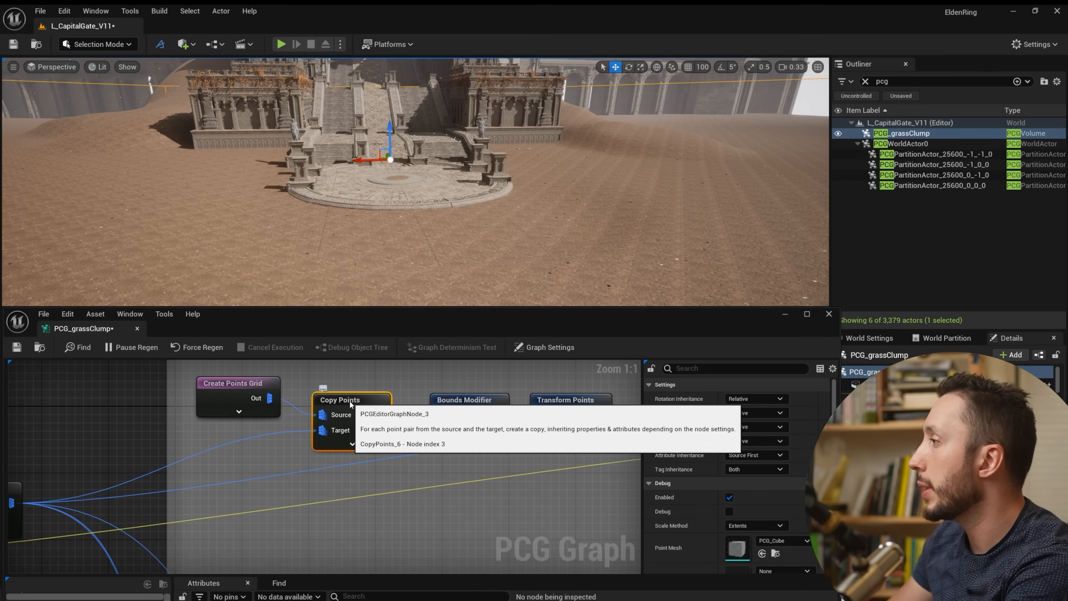
pyautogui.click(361, 422)
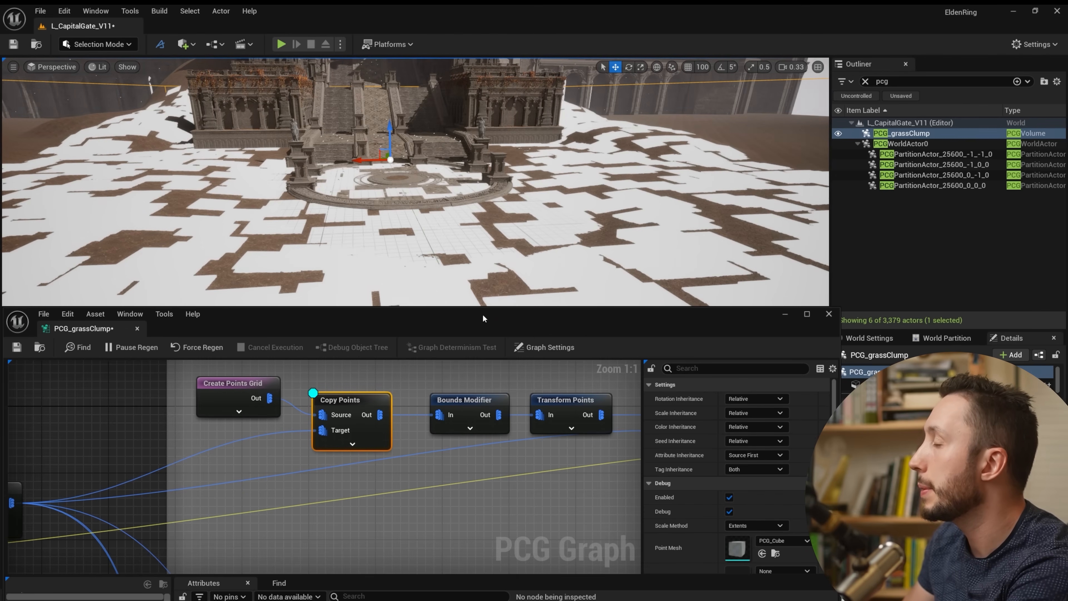
pyautogui.moveTo(585, 238); pyautogui.dragTo(588, 290, button='right')
# Step: Examine how the Create Points Grid and Surface Sampler nodes feed the source and target of Copy Points
pyautogui.moveTo(153, 478); pyautogui.dragTo(230, 450, button='right')
pyautogui.moveTo(448, 435)
pyautogui.mouseDown(button='right')
pyautogui.moveTo(513, 438)
pyautogui.moveTo(286, 500)
pyautogui.mouseUp(button='right')
pyautogui.click(188, 443)
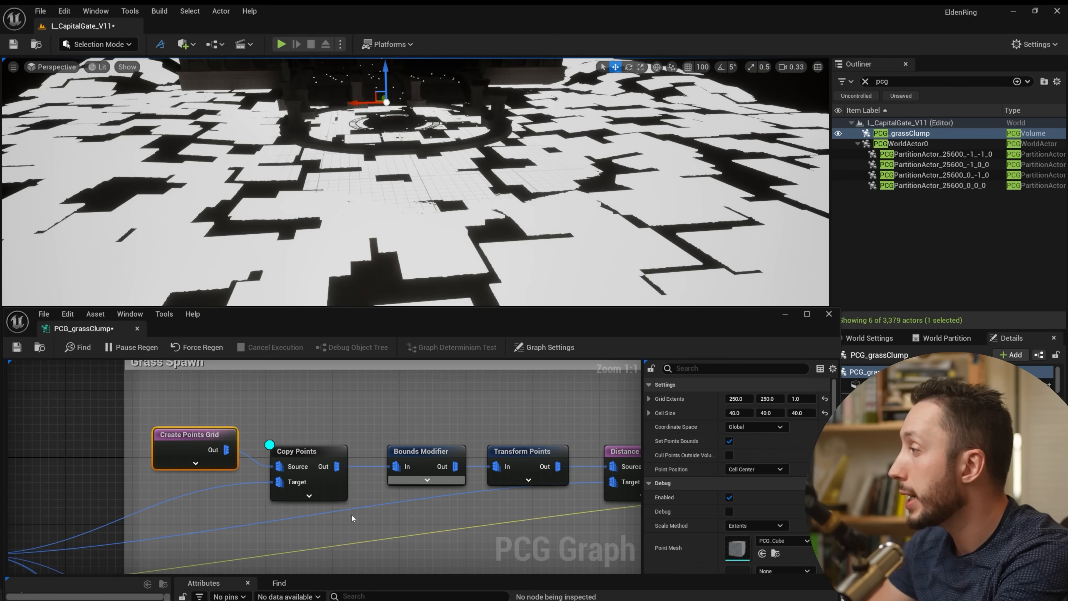
pyautogui.moveTo(240, 513); pyautogui.dragTo(307, 474, button='right')
pyautogui.moveTo(12, 514); pyautogui.dragTo(77, 460, button='right')
pyautogui.click(93, 482)
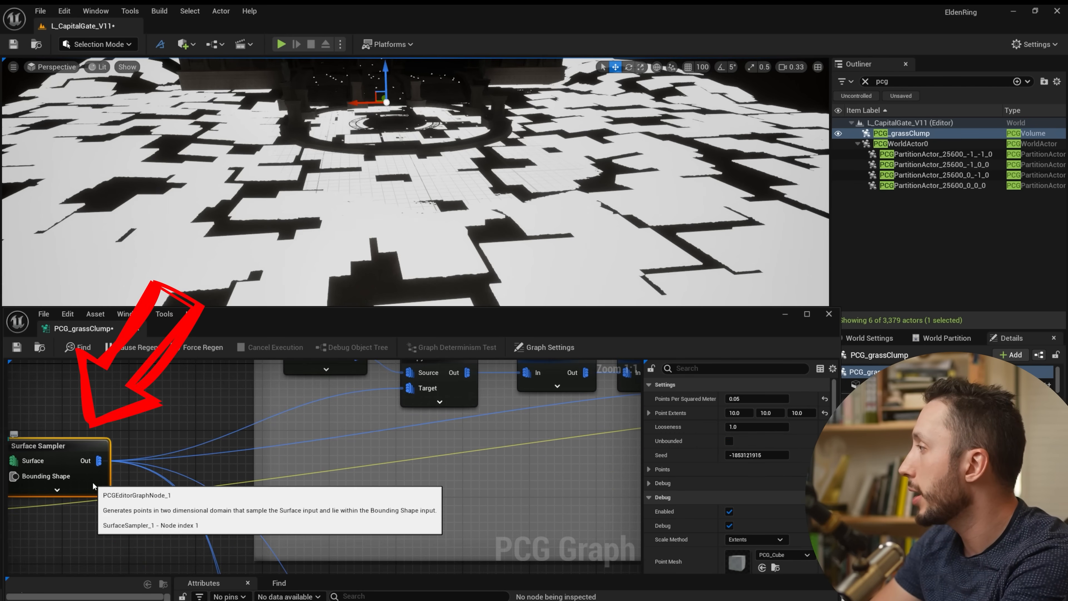
pyautogui.moveTo(466, 438); pyautogui.dragTo(363, 516, button='right')
pyautogui.click(207, 425)
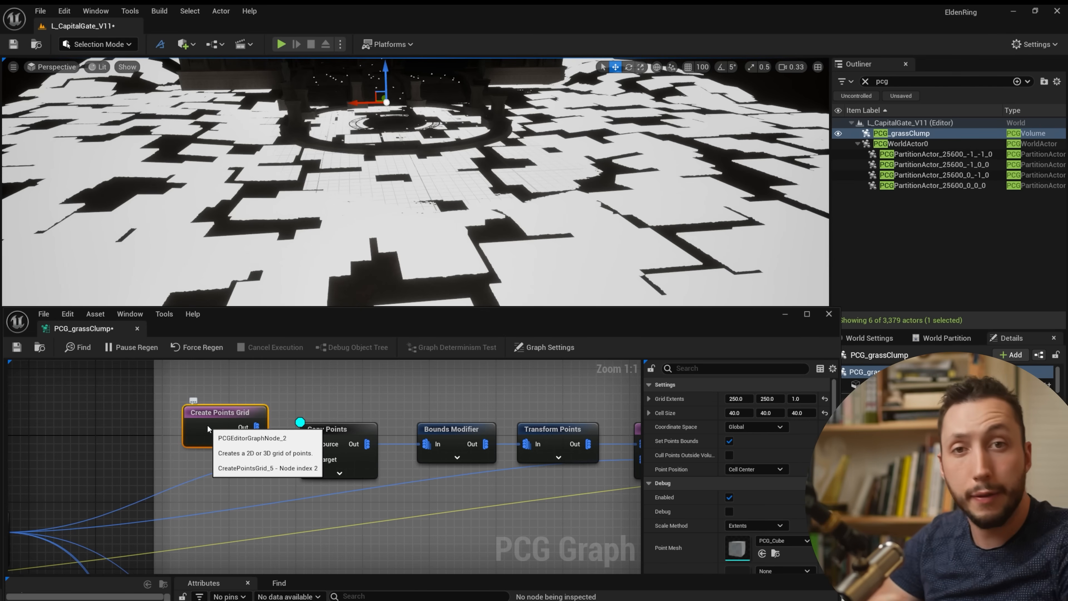
pyautogui.moveTo(332, 461); pyautogui.dragTo(388, 445, button='right')
pyautogui.moveTo(402, 415); pyautogui.dragTo(406, 412)
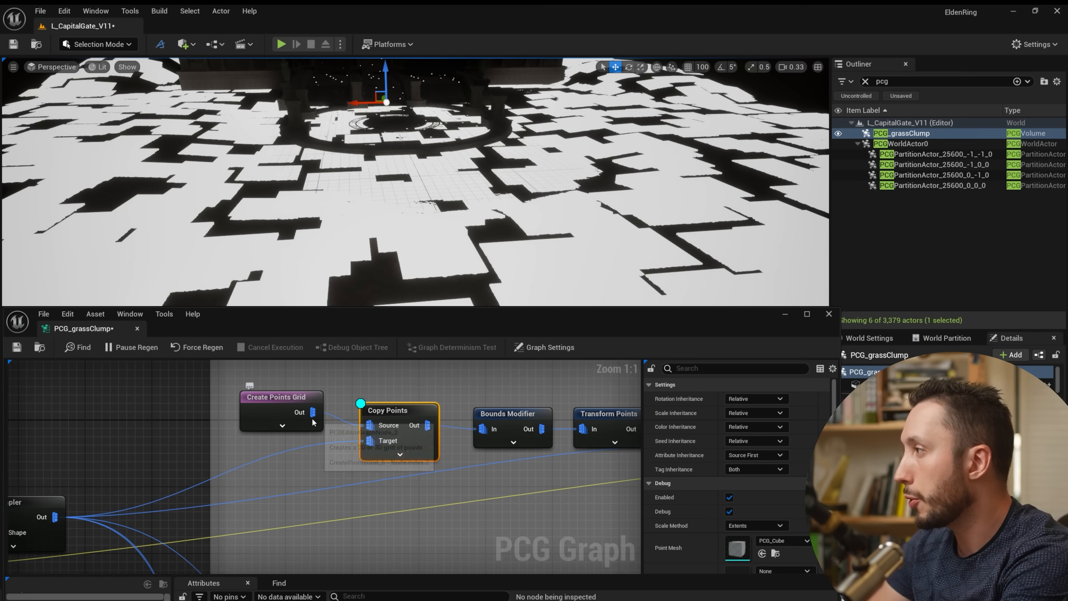
# Step: Display the debug points of the Bounds Modifier and Transform Points nodes in turn and examine their settings
pyautogui.moveTo(275, 467); pyautogui.dragTo(155, 533, button='right')
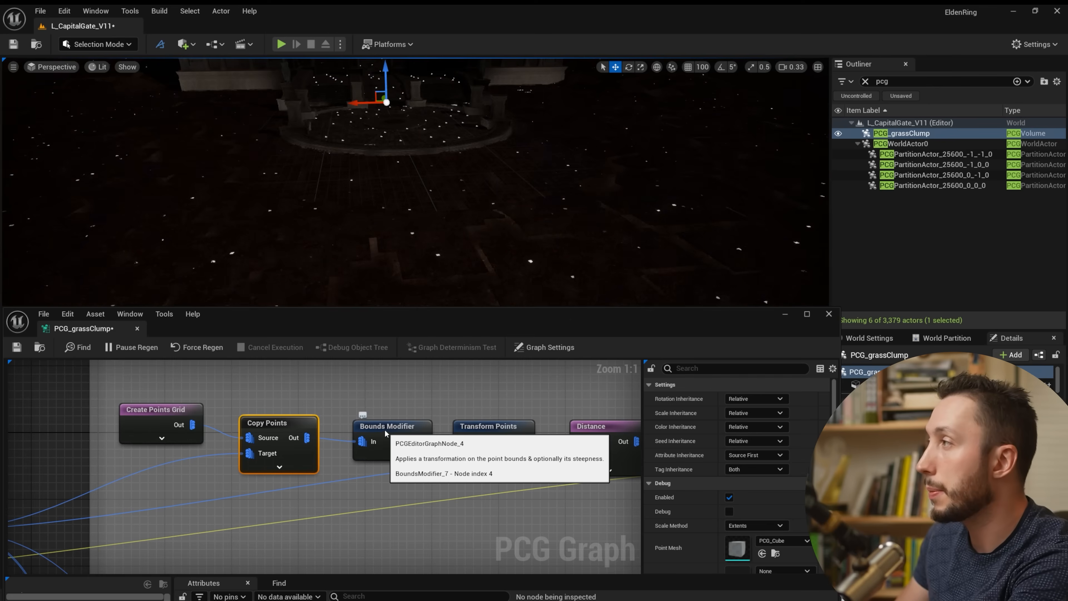
pyautogui.click(385, 426)
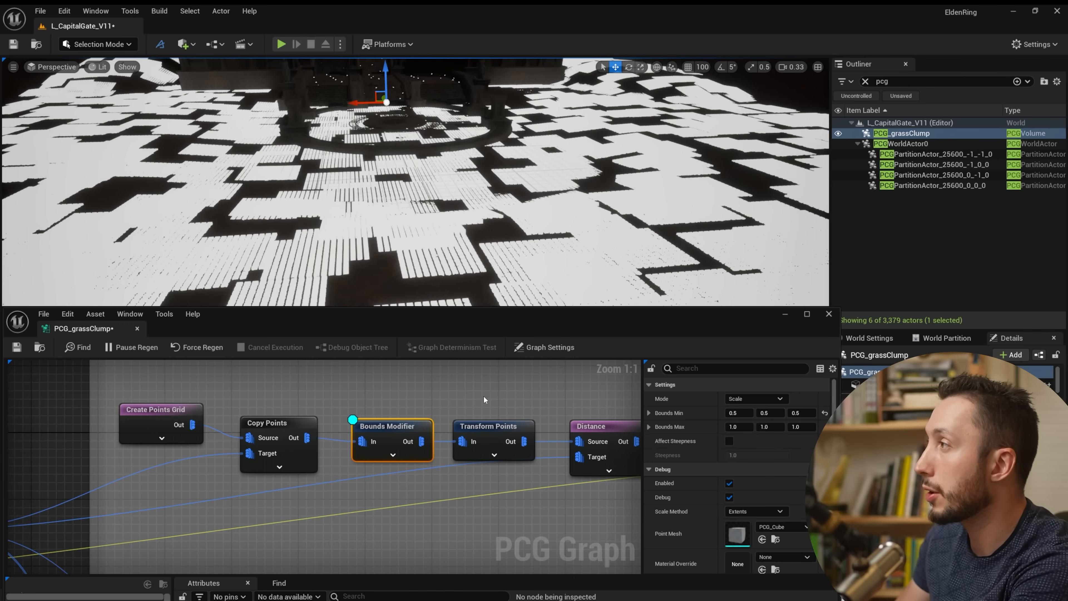
pyautogui.moveTo(483, 396); pyautogui.dragTo(383, 387, button='right')
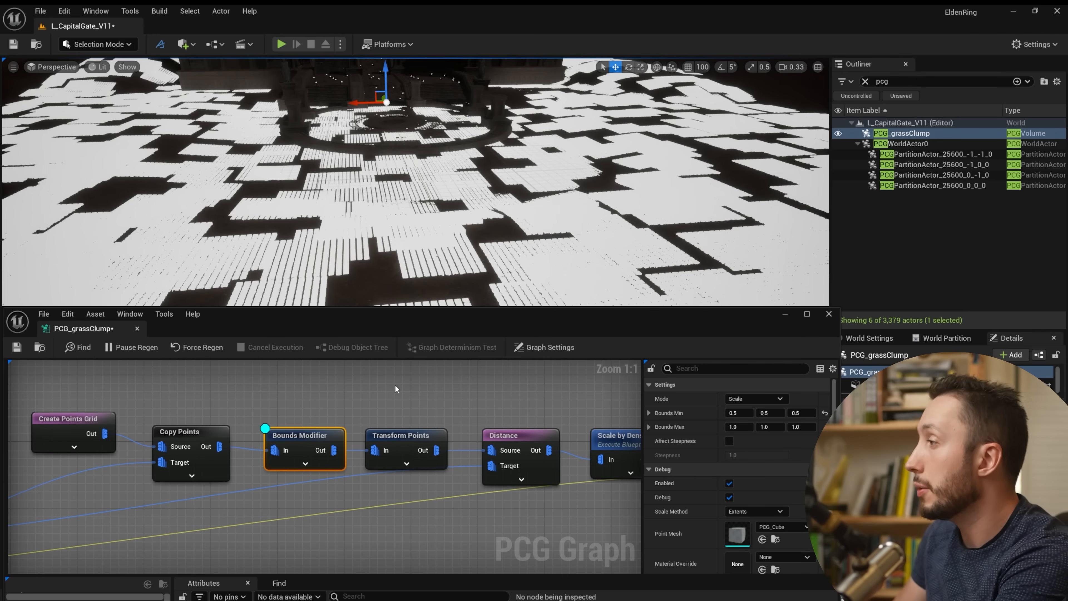
pyautogui.click(398, 437)
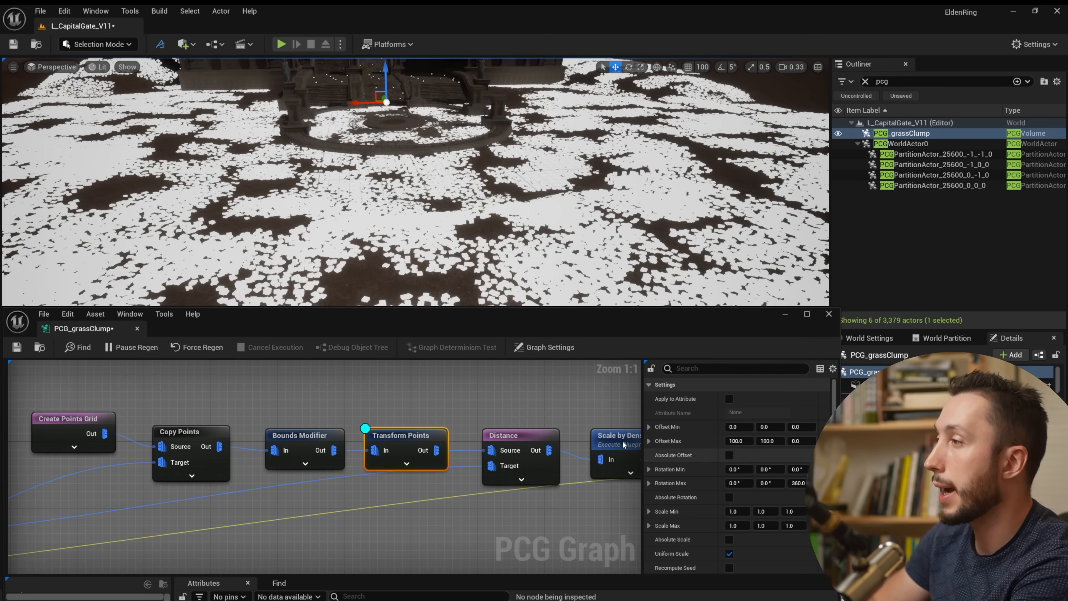
pyautogui.moveTo(450, 482); pyautogui.dragTo(351, 479, button='right')
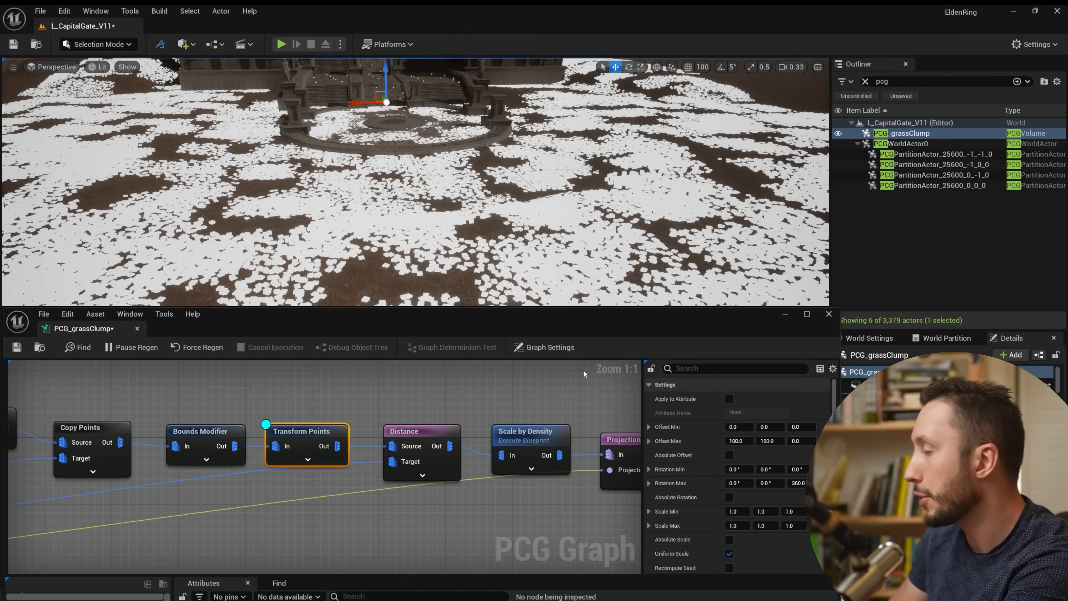
# Step: Display the debug points of the first Distance node and compare its density falloff with the Surface Sampler points
pyautogui.moveTo(367, 514); pyautogui.dragTo(473, 471, button='right')
pyautogui.scroll(-4, 473, 471)
pyautogui.click(492, 425)
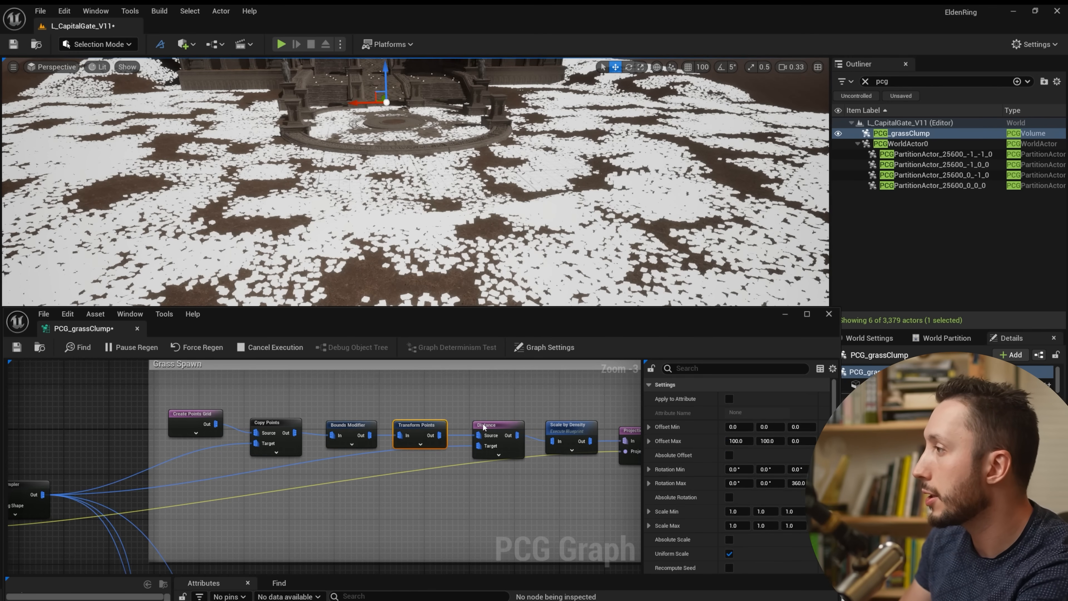
pyautogui.press('d')
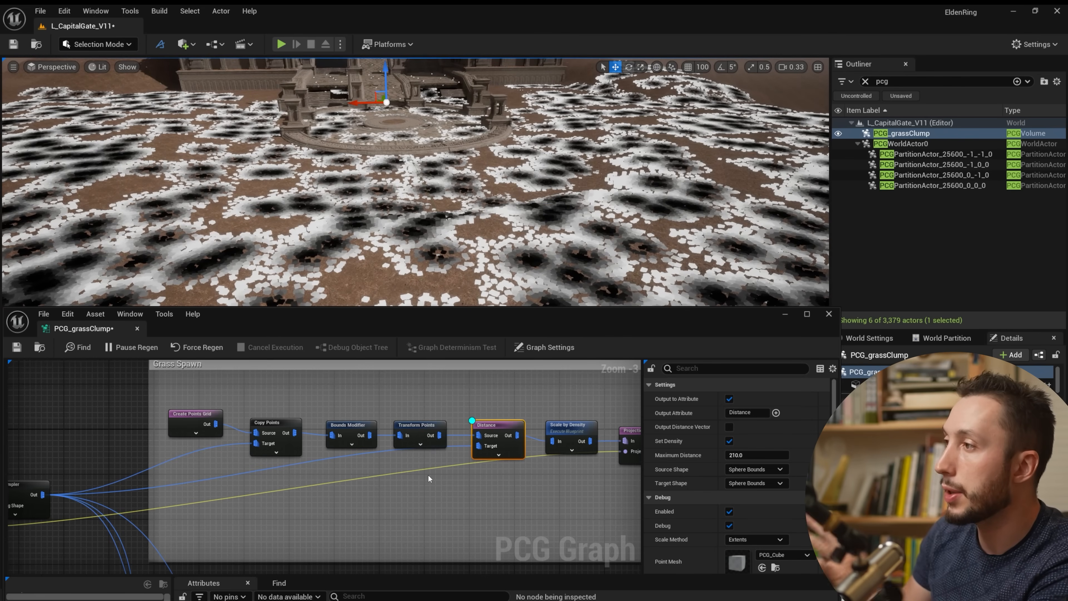
pyautogui.click(26, 488)
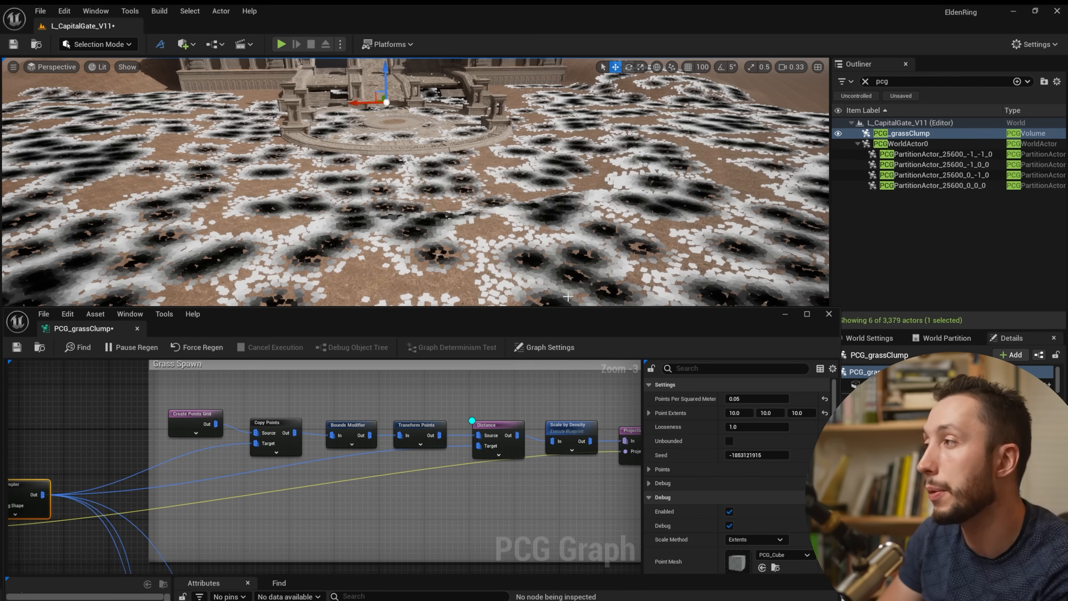
pyautogui.scroll(3, 541, 257)
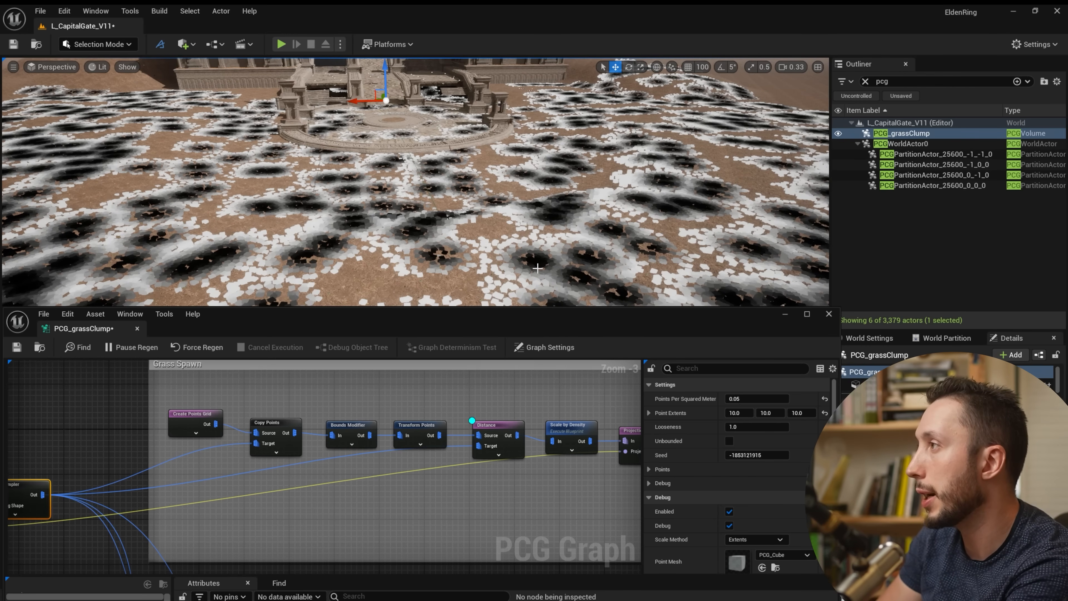
pyautogui.moveTo(534, 483); pyautogui.dragTo(246, 479, button='right')
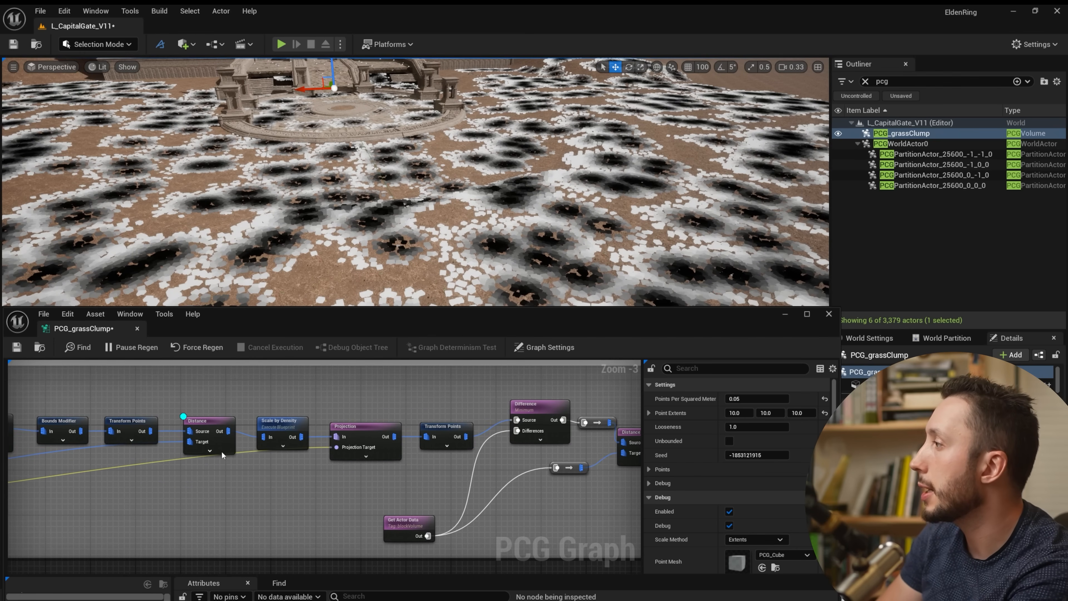
pyautogui.click(210, 421)
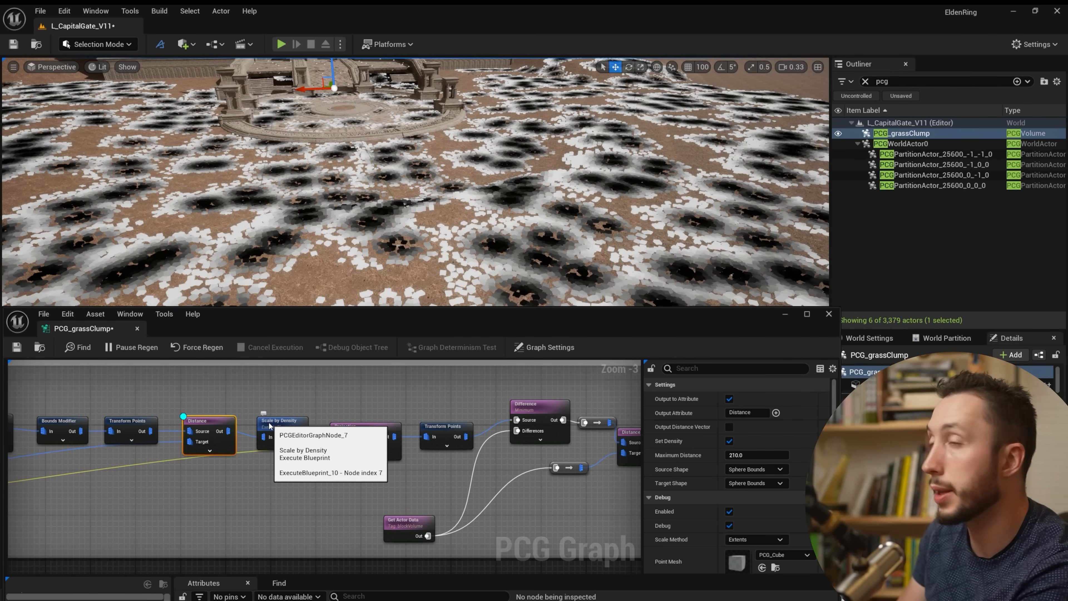
# Step: Display the debug points of the first Scale by Density node and inspect its available blueprint element types
pyautogui.click(290, 418)
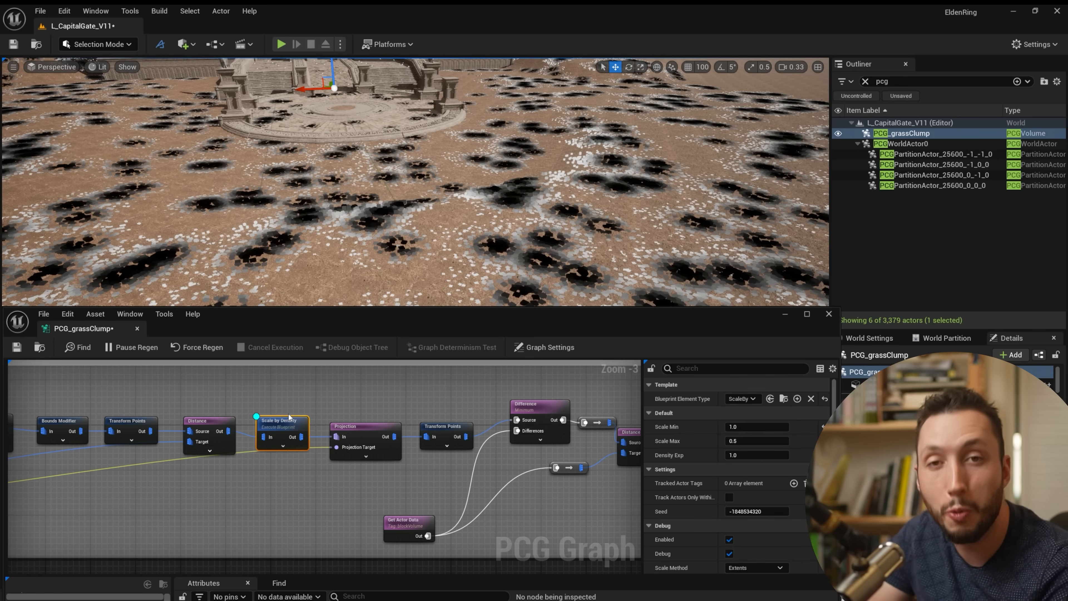
pyautogui.click(746, 399)
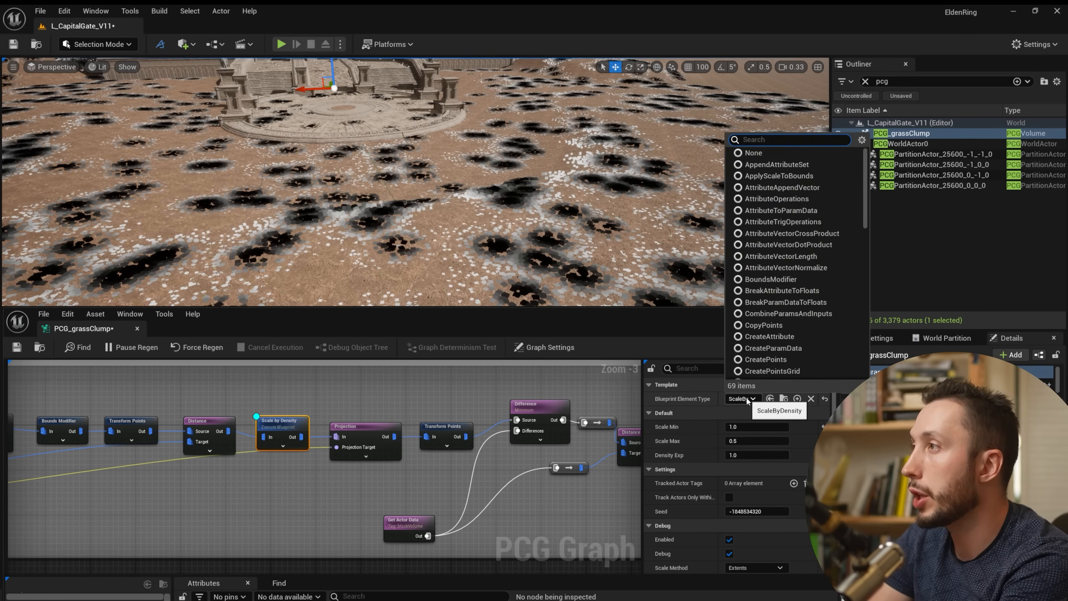
pyautogui.click(516, 286)
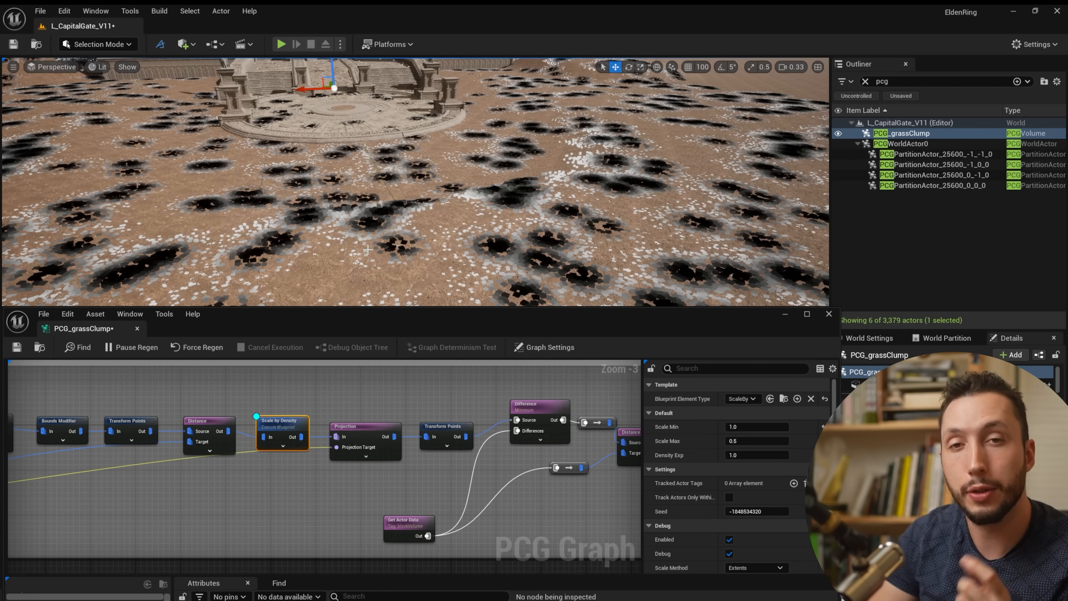
# Step: Debug the Projection node, trace its target back to Get Landscape Data, and preview the Transform Points node that follows it
pyautogui.click(385, 428)
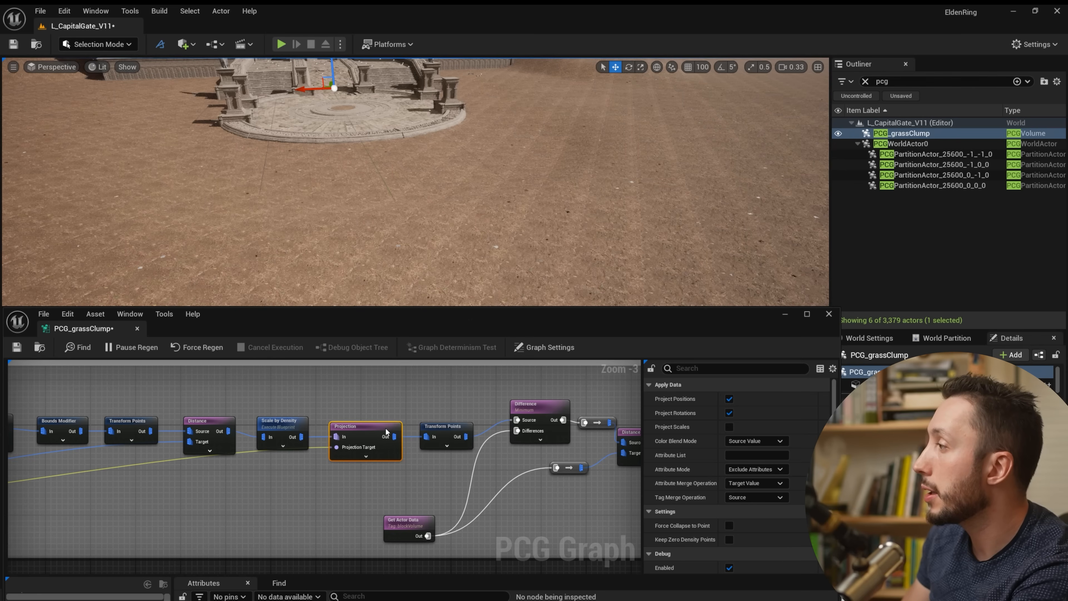
pyautogui.moveTo(320, 460); pyautogui.dragTo(444, 469, button='right')
pyautogui.scroll(3, 589, 410)
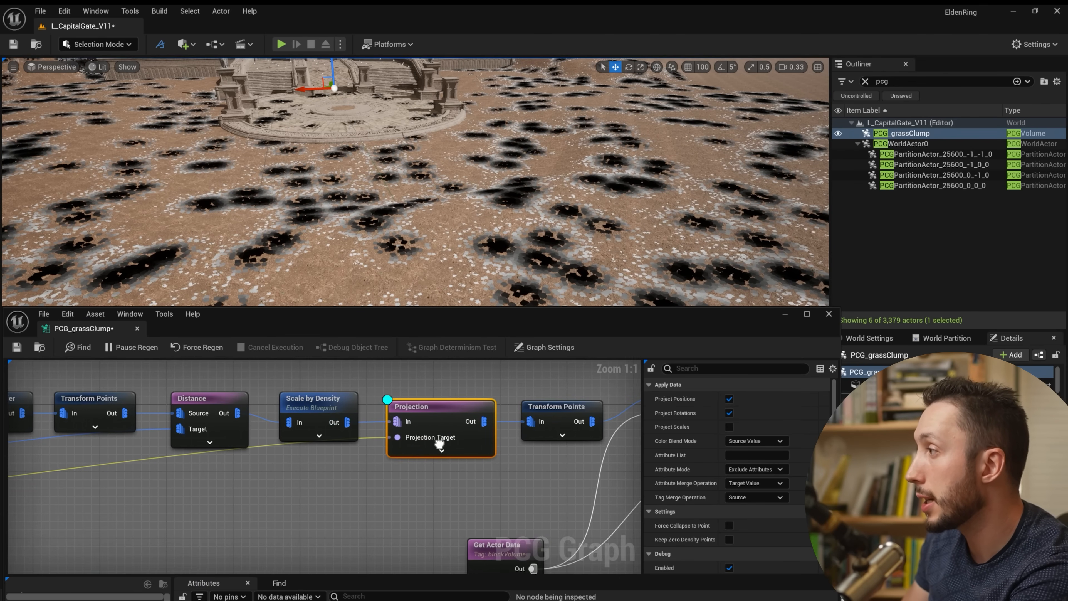
pyautogui.moveTo(240, 480); pyautogui.dragTo(404, 449, button='right')
pyautogui.moveTo(323, 467); pyautogui.dragTo(637, 430, button='right')
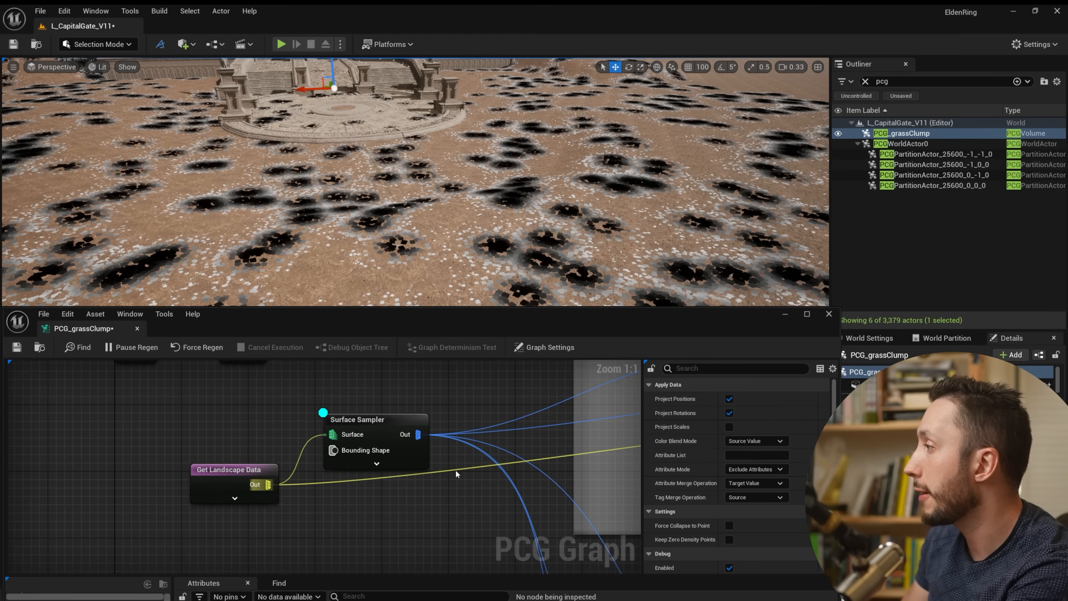
pyautogui.moveTo(458, 472); pyautogui.dragTo(159, 476, button='right')
pyautogui.moveTo(465, 453); pyautogui.dragTo(189, 488, button='right')
pyautogui.moveTo(562, 450); pyautogui.dragTo(250, 485, button='right')
pyautogui.moveTo(466, 454); pyautogui.dragTo(371, 473, button='right')
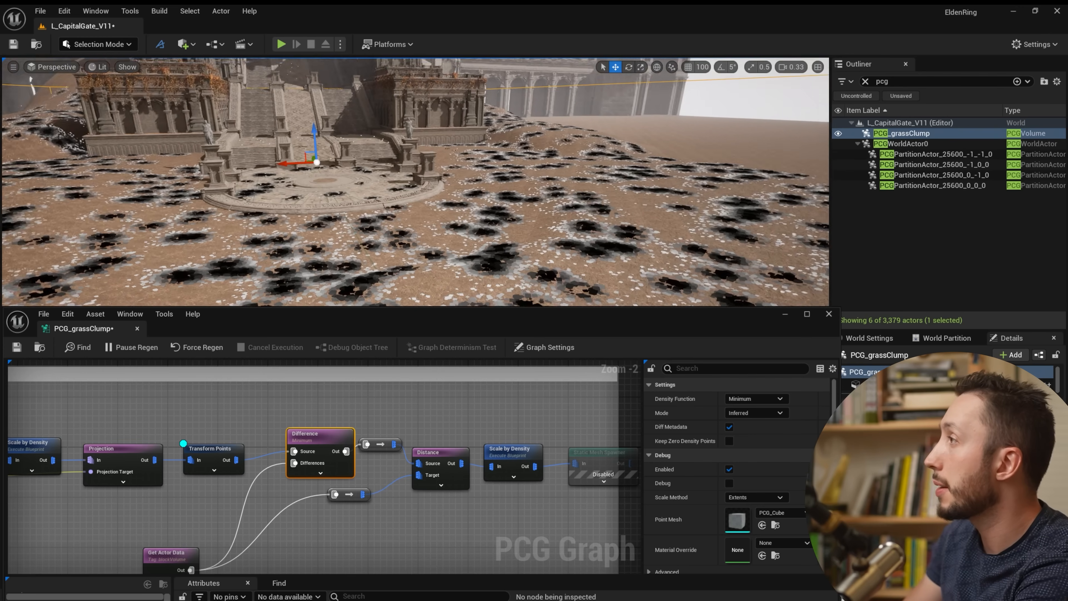
# Step: Examine the debugged grass points overlapping the round plaza and the gate's staircases
pyautogui.press('w')
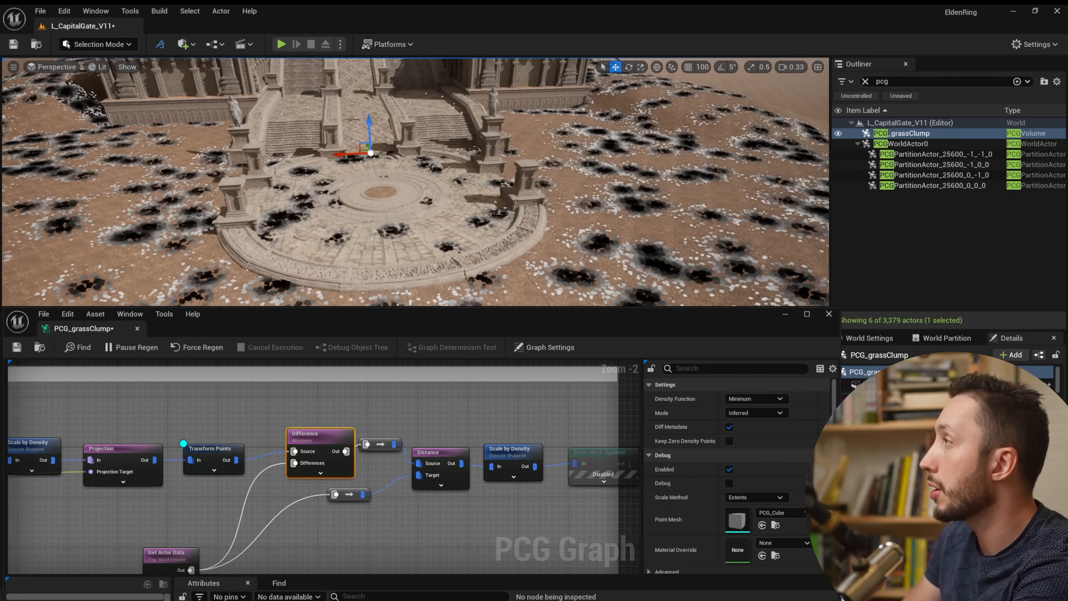
pyautogui.moveTo(444, 122); pyautogui.dragTo(442, 124, button='right')
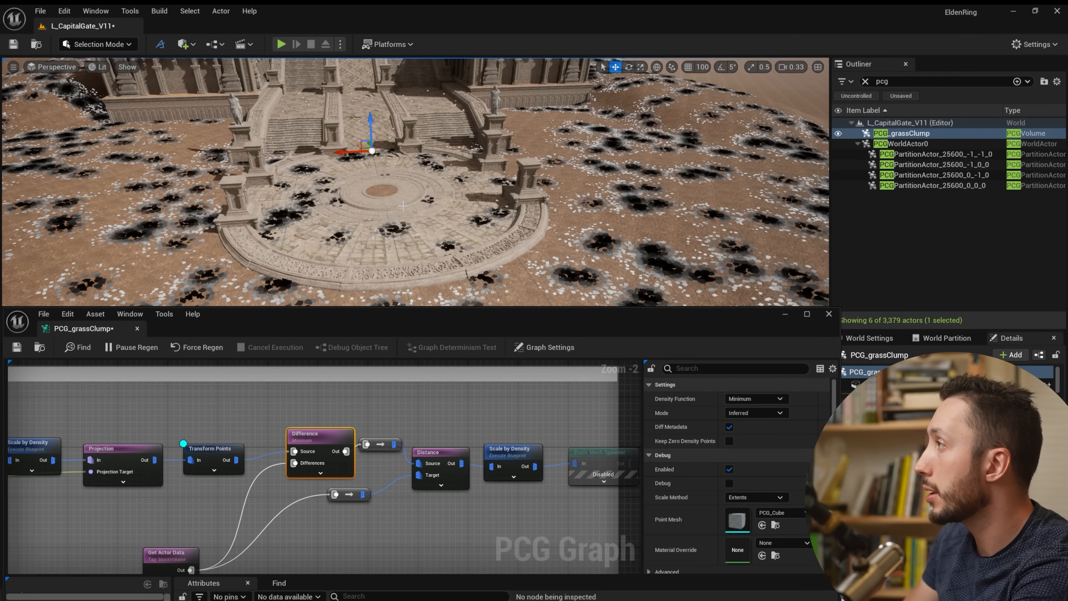
pyautogui.press('w')
pyautogui.moveTo(404, 205); pyautogui.dragTo(385, 167, button='right')
pyautogui.press('s')
pyautogui.press('w')
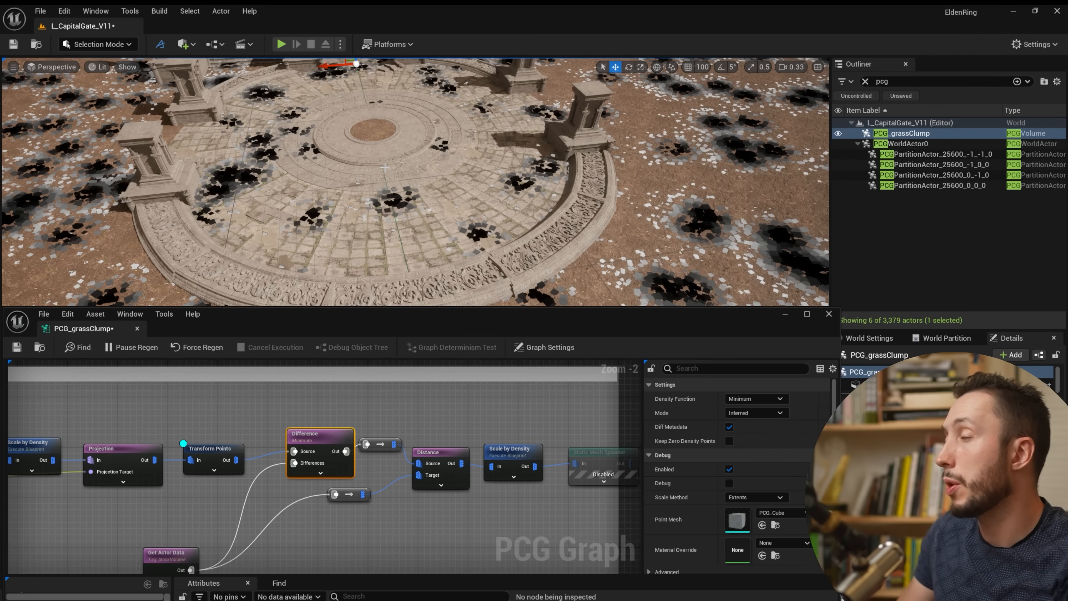
pyautogui.press('w')
pyautogui.moveTo(375, 133)
pyautogui.mouseDown(button='right')
pyautogui.moveTo(374, 97)
pyautogui.moveTo(377, 120)
pyautogui.mouseUp(button='right')
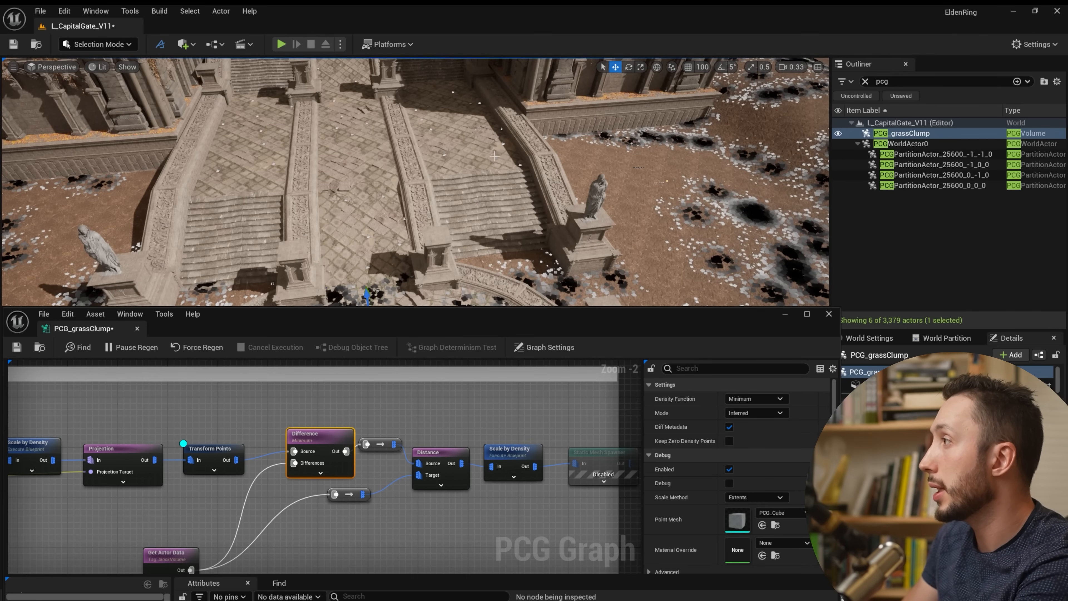
pyautogui.press('s')
pyautogui.moveTo(538, 241)
pyautogui.mouseDown(button='right')
pyautogui.moveTo(500, 246)
pyautogui.moveTo(539, 240)
pyautogui.moveTo(534, 250)
pyautogui.mouseUp(button='right')
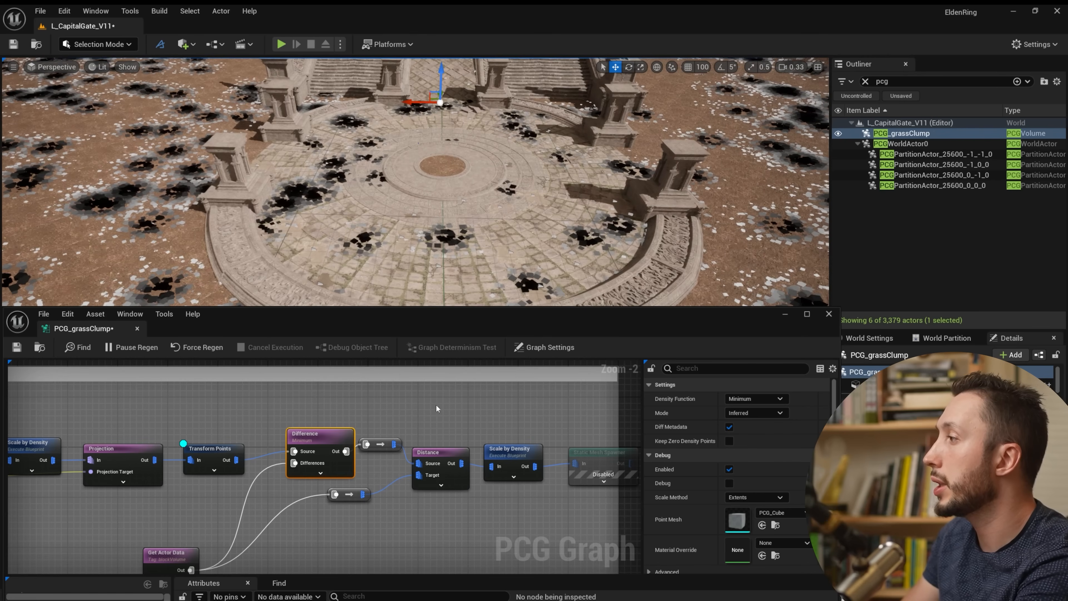
# Step: Inspect the Difference node and the Get Actor Data settings that select all world actors tagged blockVolume
pyautogui.moveTo(321, 440); pyautogui.dragTo(331, 388, button='right')
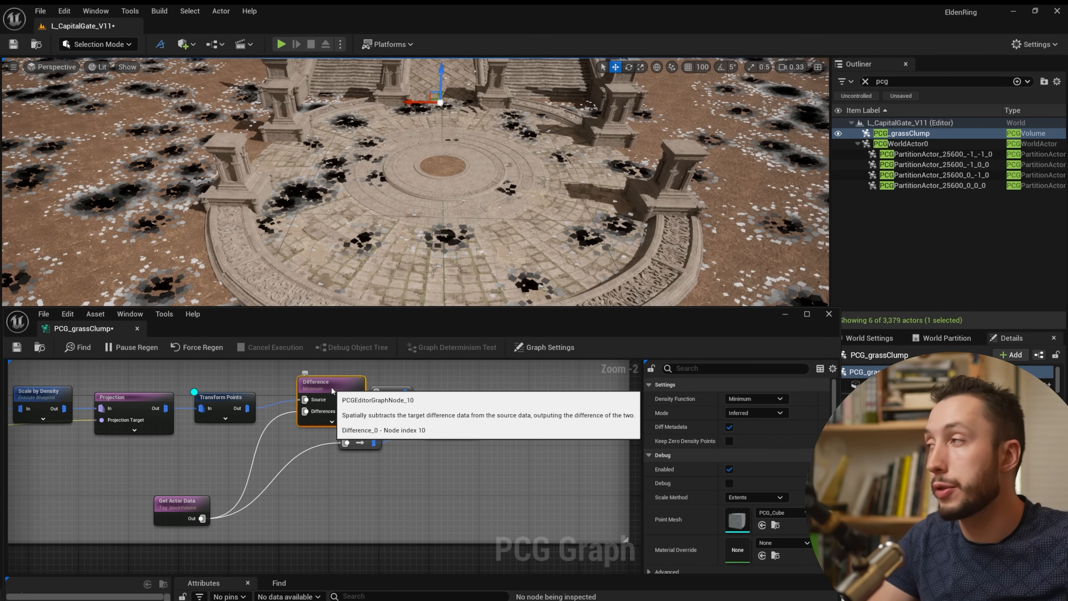
pyautogui.click(168, 520)
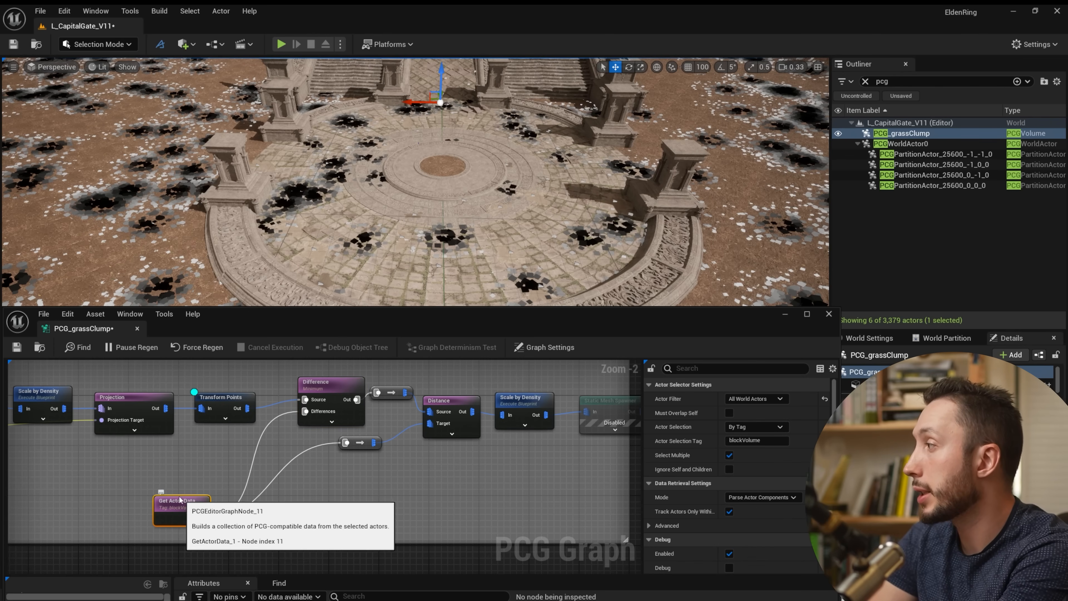
pyautogui.moveTo(168, 520); pyautogui.dragTo(188, 497)
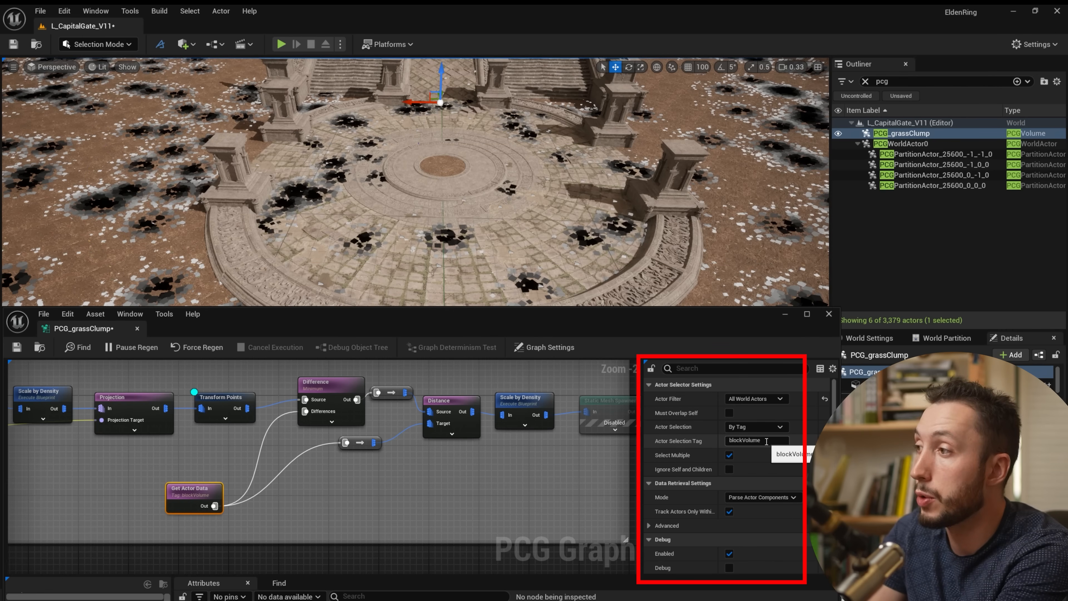
# Step: Display the debug points of the Distance node that follows the Difference node around the plaza
pyautogui.moveTo(501, 112)
pyautogui.mouseDown(button='right')
pyautogui.moveTo(499, 126)
pyautogui.moveTo(500, 112)
pyautogui.mouseUp(button='right')
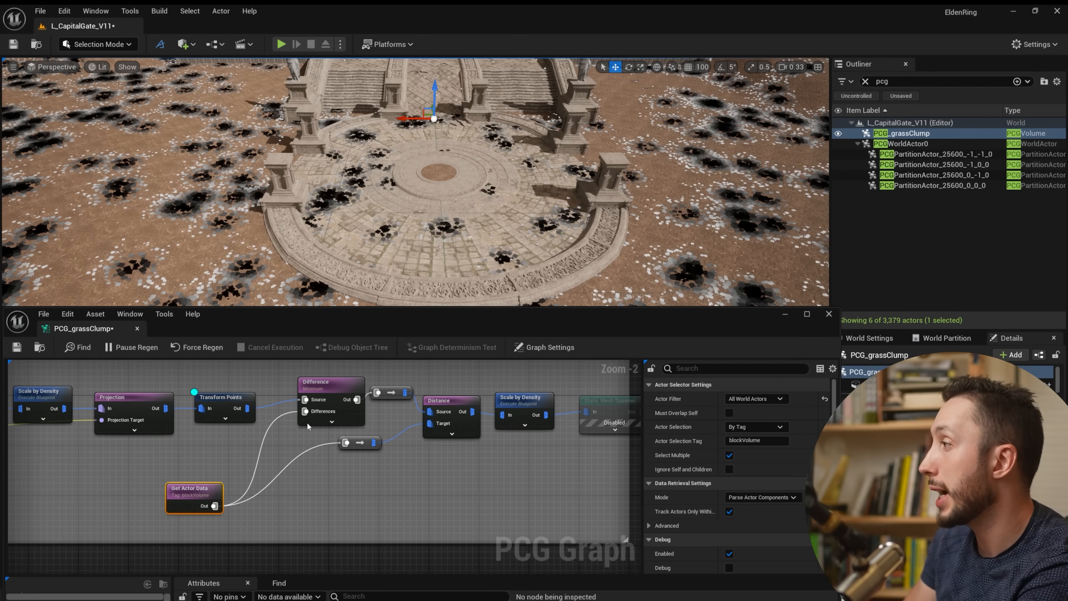
pyautogui.moveTo(406, 165); pyautogui.dragTo(405, 155, button='right')
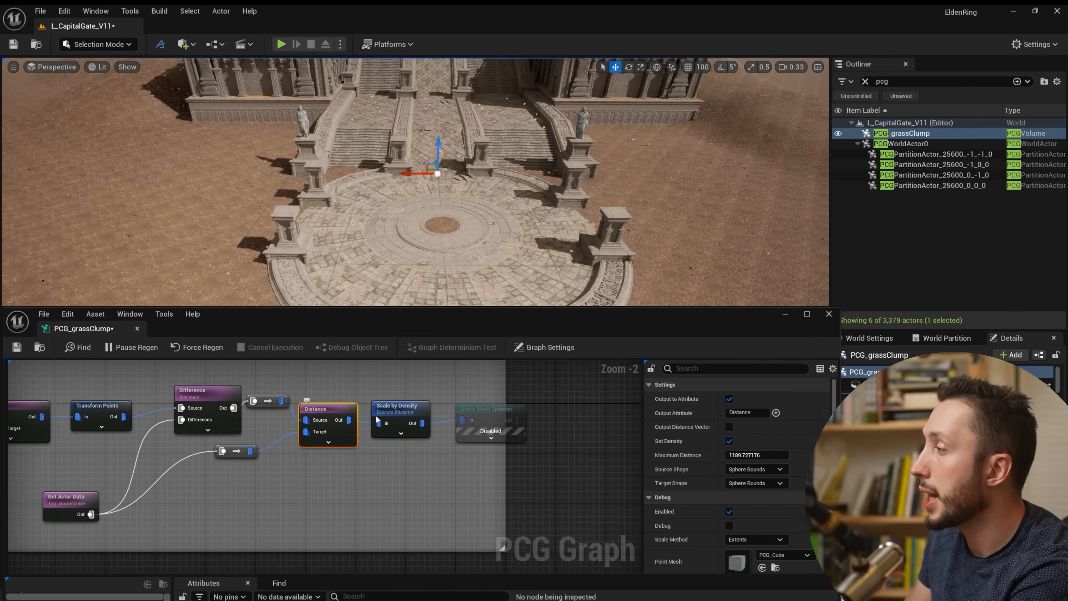
pyautogui.press('d')
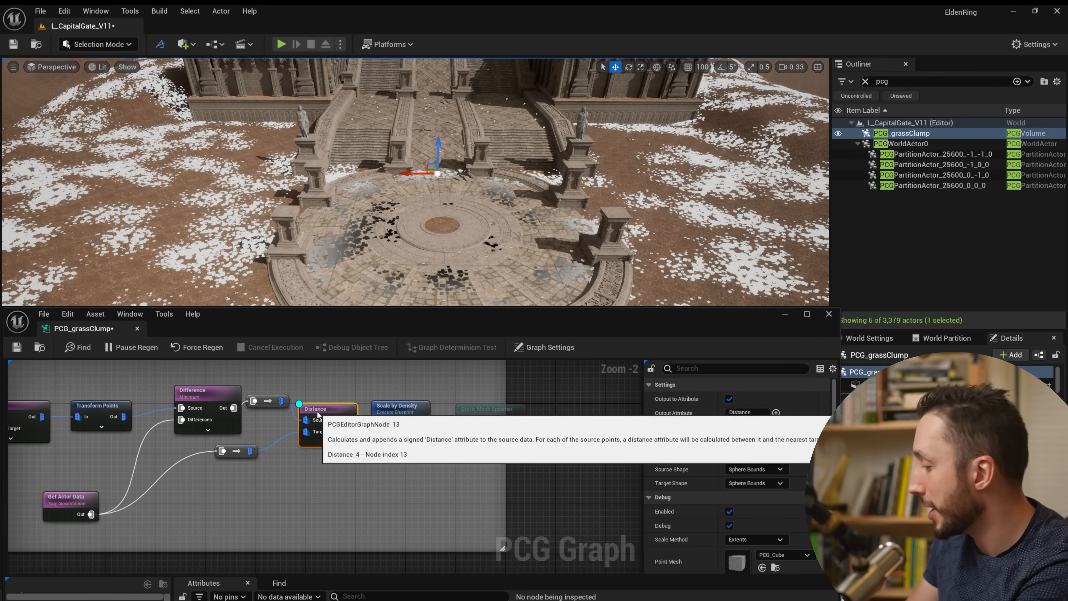
# Step: Switch the debug preview from the Distance node to Scale by Density and examine the resulting points around the plaza and staircases
pyautogui.press('d')
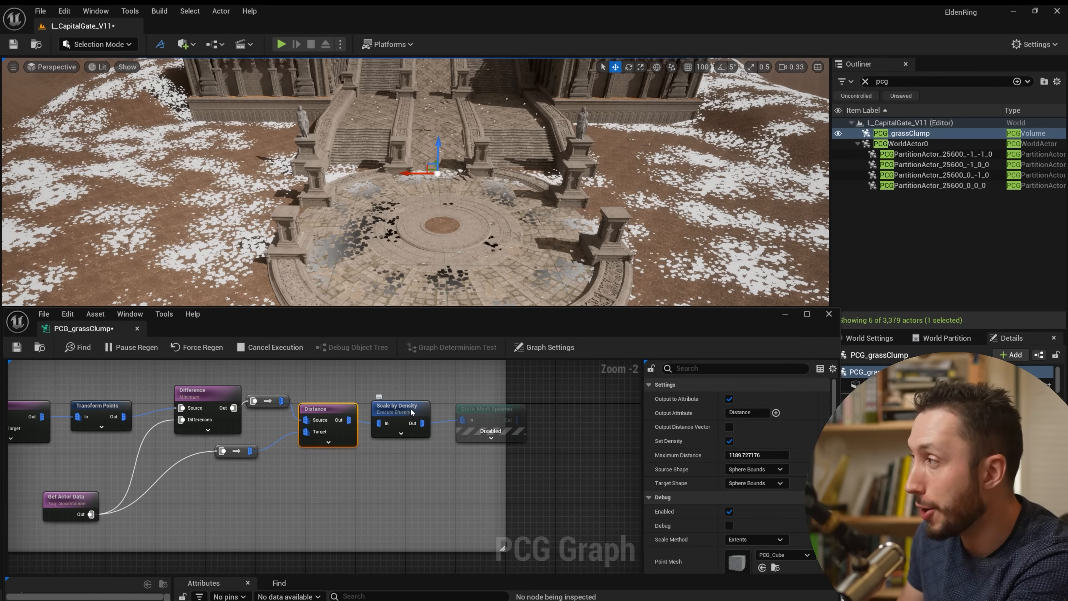
pyautogui.click(411, 410)
pyautogui.press('d')
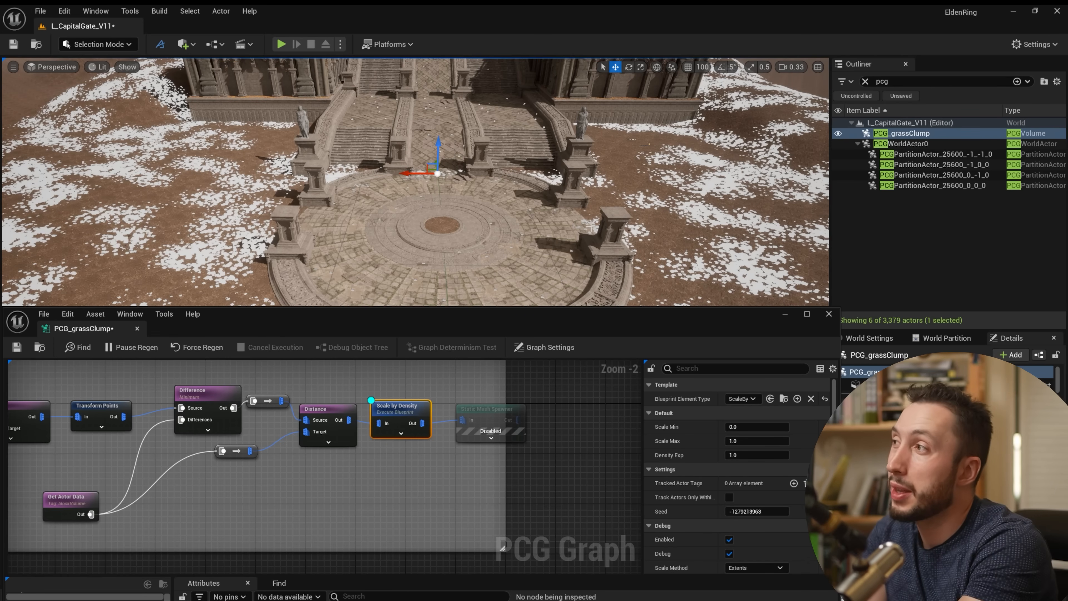
pyautogui.press('w')
pyautogui.moveTo(570, 227); pyautogui.dragTo(597, 248, button='right')
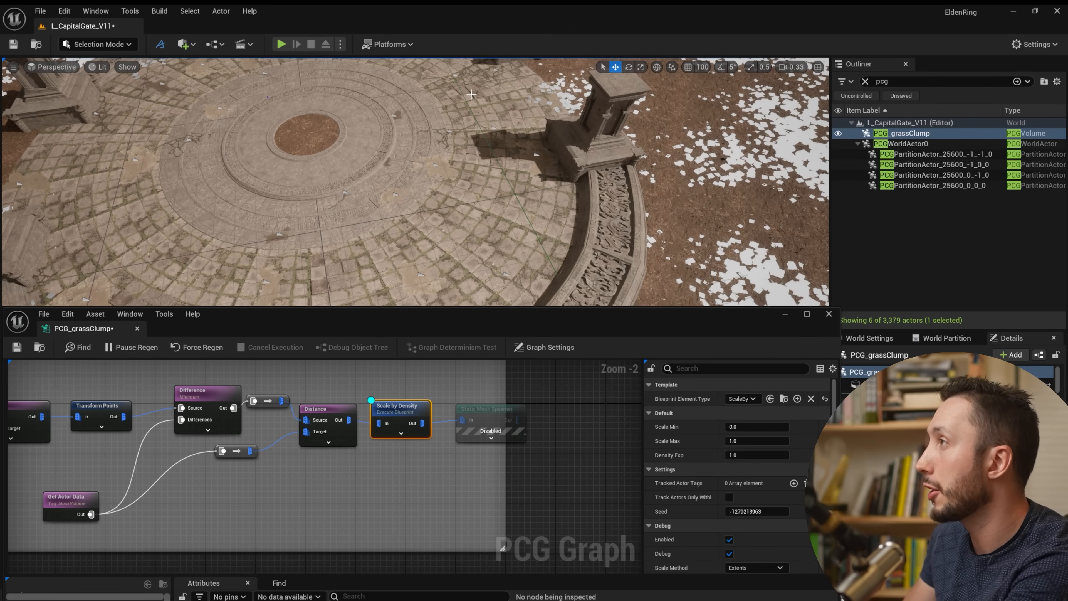
pyautogui.press('s')
pyautogui.moveTo(579, 191); pyautogui.dragTo(549, 193, button='right')
pyautogui.press('w')
pyautogui.press('s')
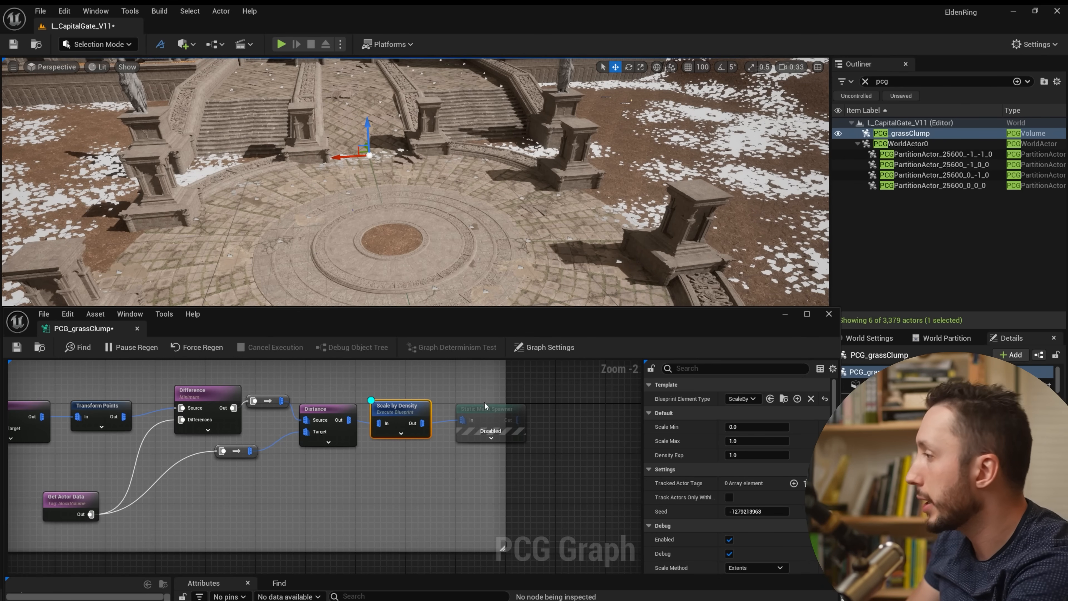
# Step: Enable the Static Mesh Spawner after Scale by Density to spawn the grass clumps around the plaza
pyautogui.click(488, 409)
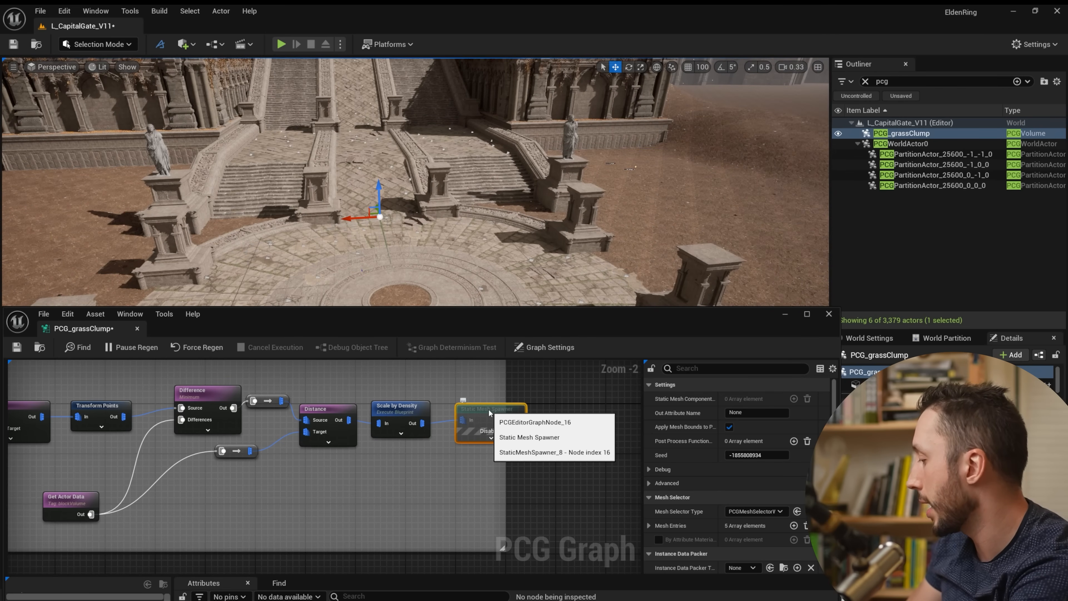
pyautogui.press('e')
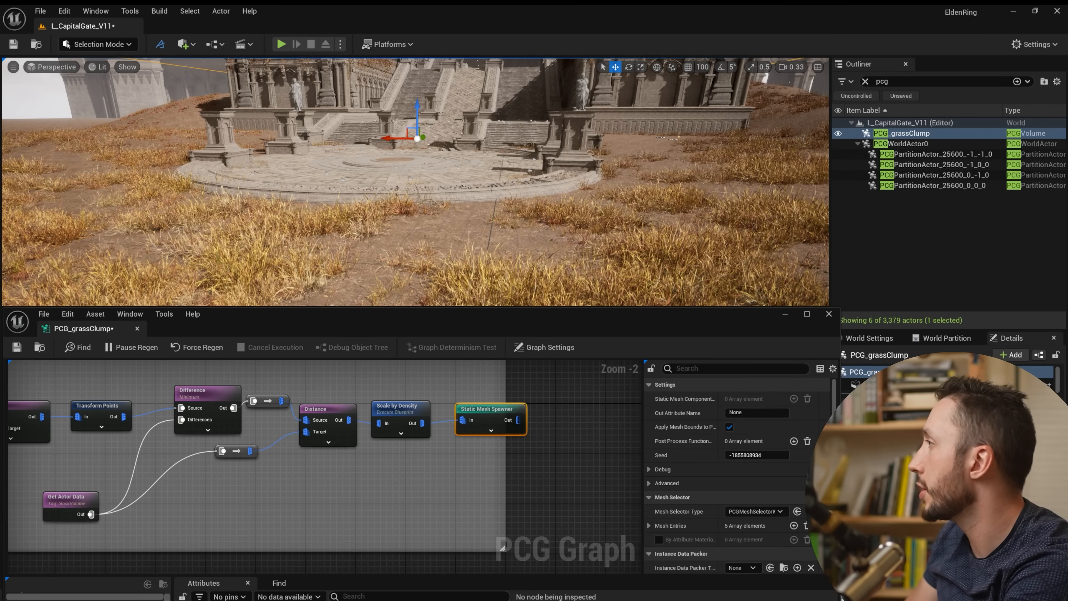
pyautogui.press('w')
pyautogui.moveTo(493, 260); pyautogui.dragTo(472, 292, button='right')
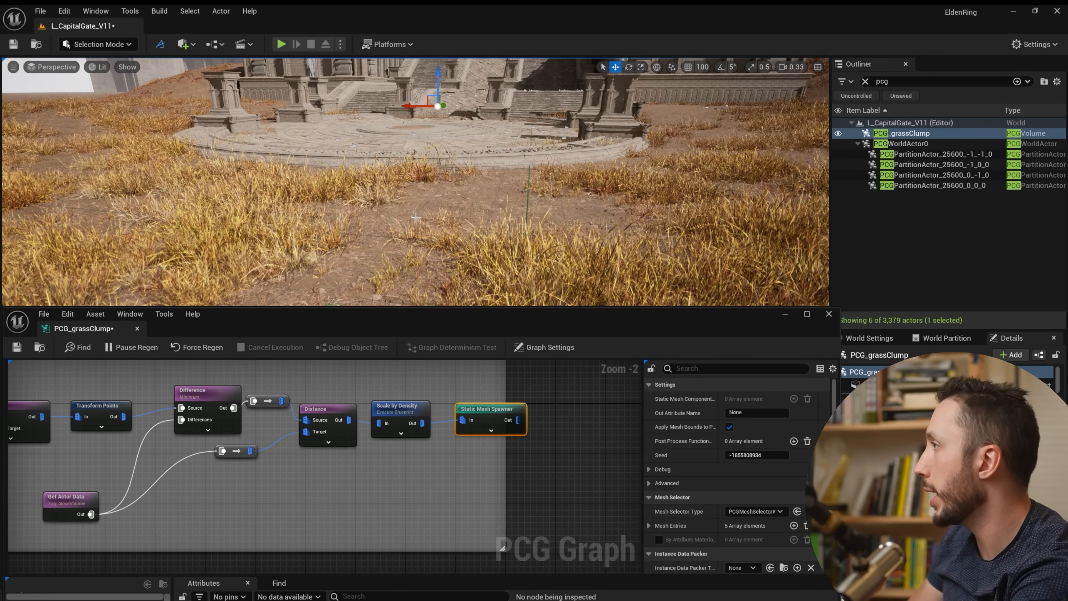
pyautogui.moveTo(414, 227); pyautogui.dragTo(425, 221, button='right')
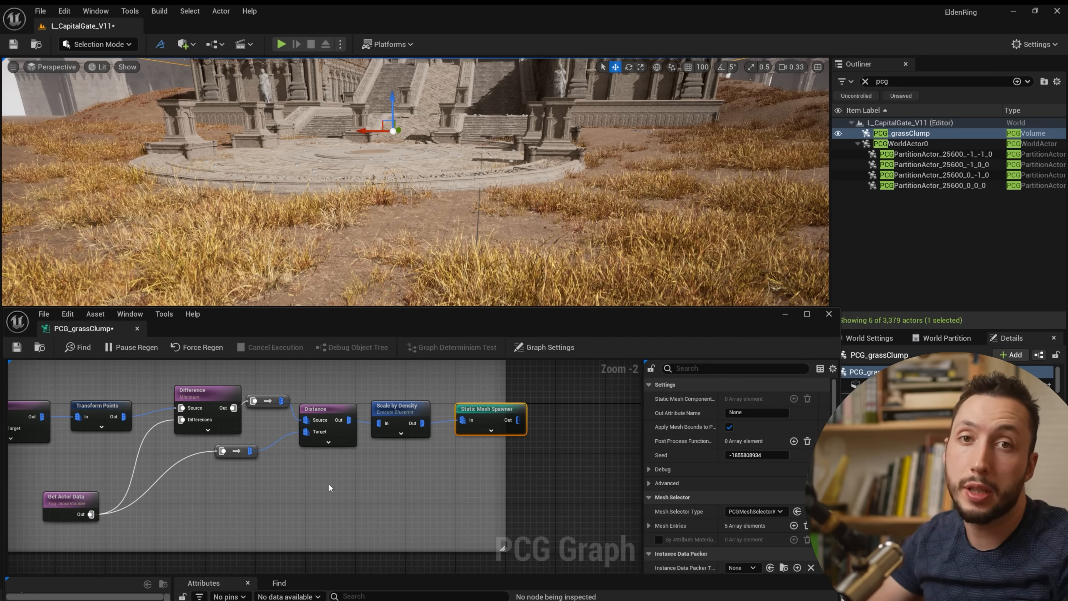
# Step: Inspect the Trees group's Get Actor Data settings for the TreeBlockVolume tag, its Difference node and its Attribute Noise node
pyautogui.scroll(-4, 323, 497)
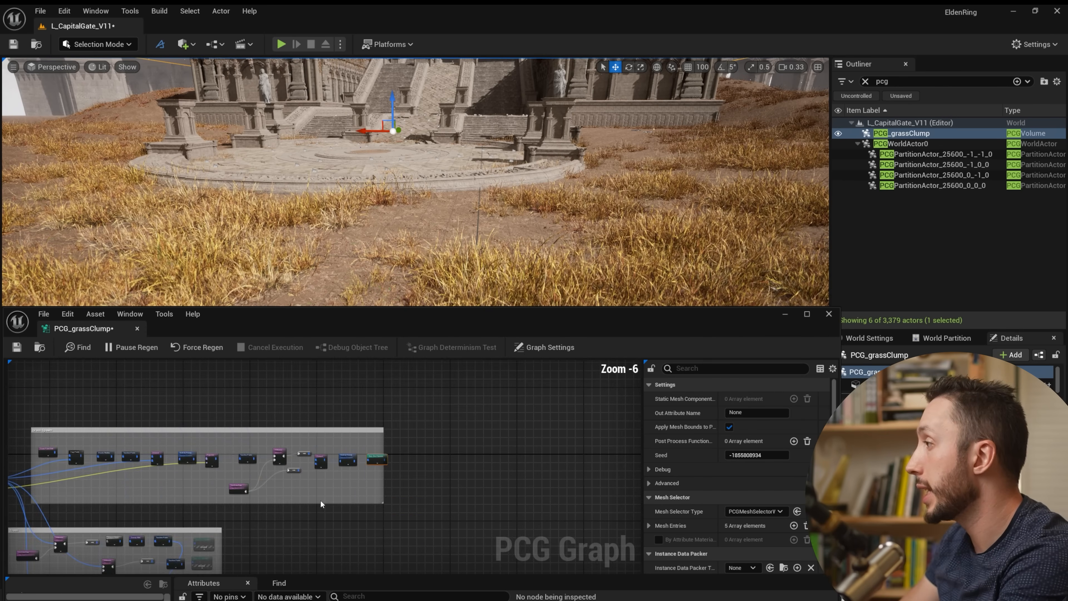
pyautogui.moveTo(321, 501); pyautogui.dragTo(408, 452, button='right')
pyautogui.scroll(3, 341, 452)
pyautogui.moveTo(243, 463); pyautogui.dragTo(386, 417, button='right')
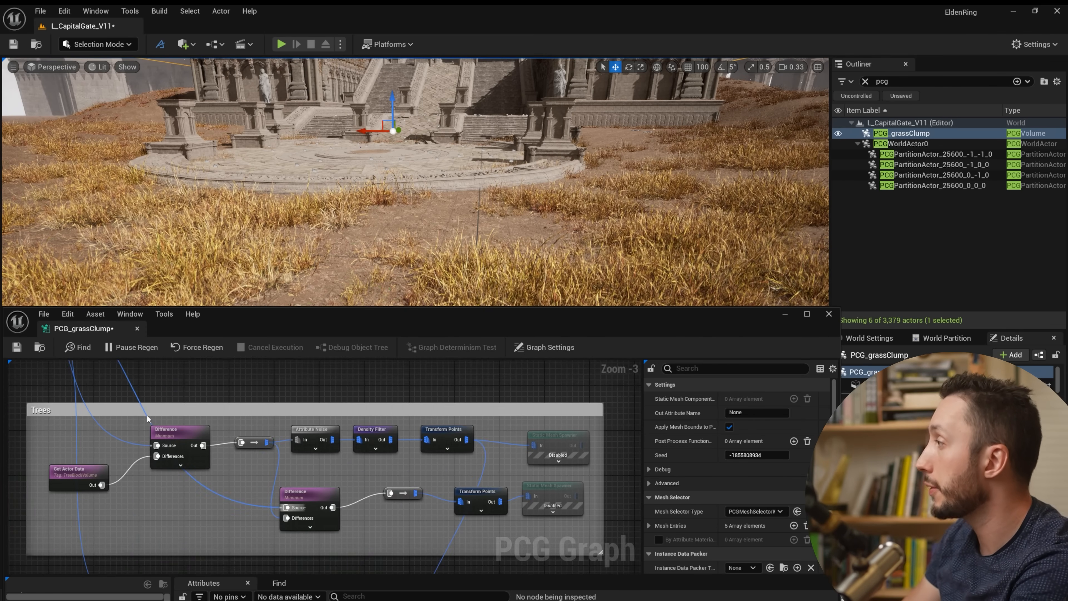
pyautogui.moveTo(200, 446); pyautogui.dragTo(267, 465, button='right')
pyautogui.moveTo(185, 417); pyautogui.dragTo(189, 426, button='right')
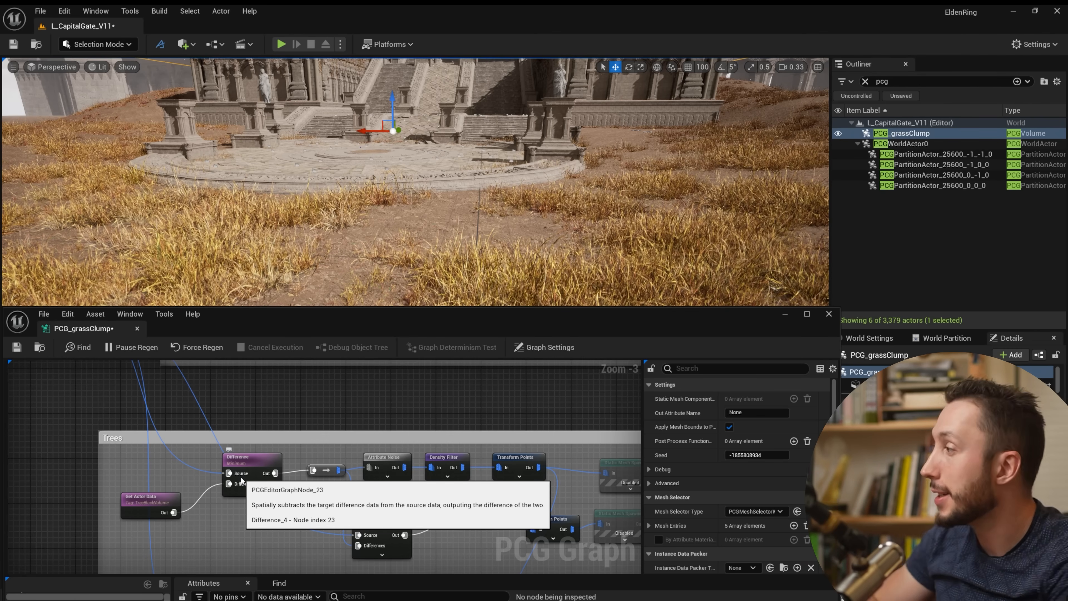
pyautogui.click(162, 498)
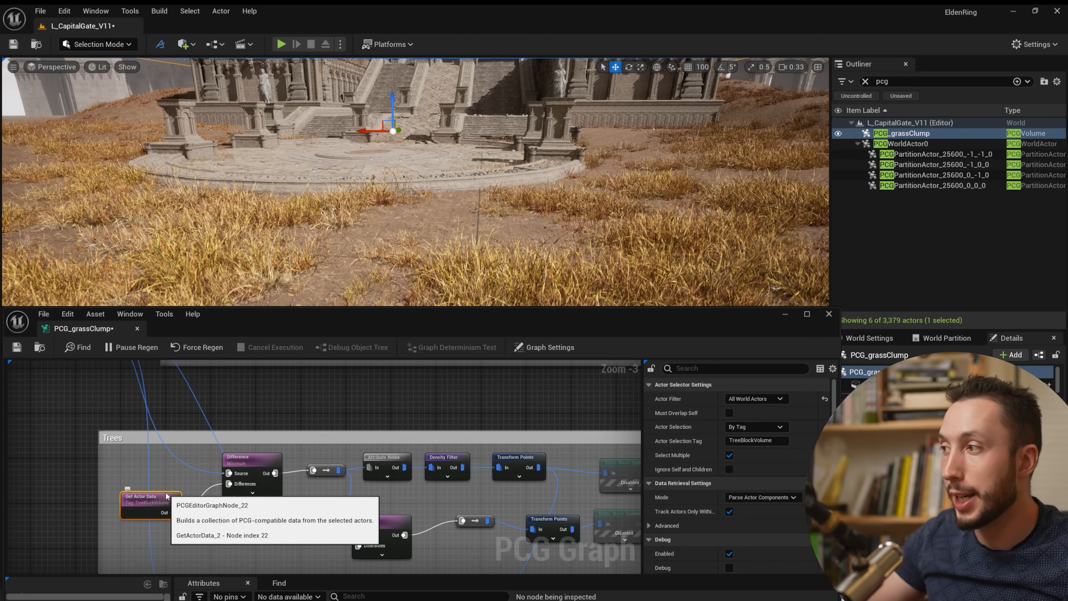
pyautogui.click(261, 458)
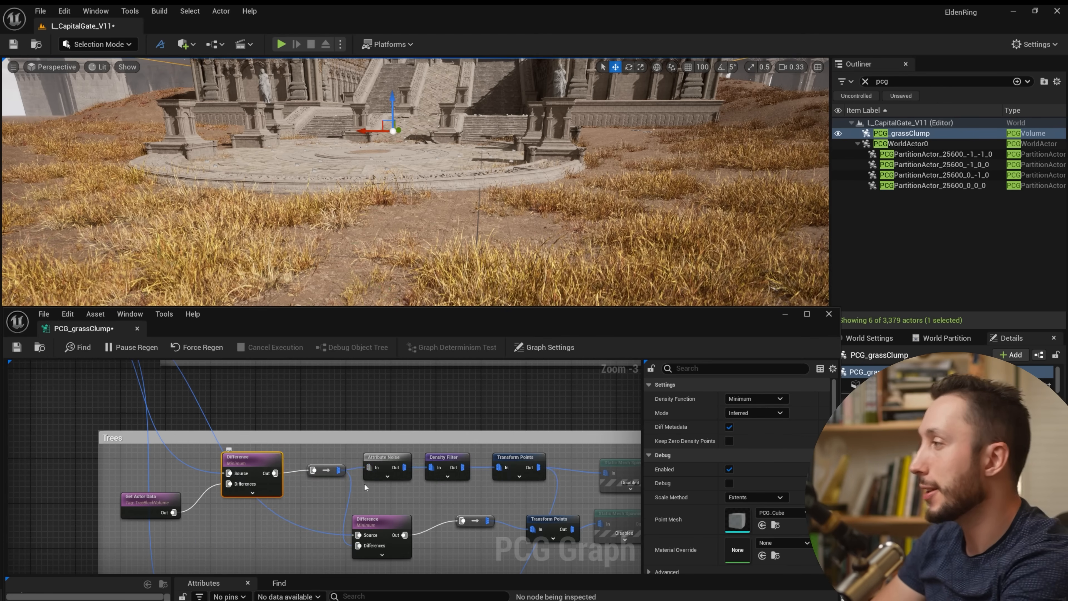
pyautogui.moveTo(487, 430); pyautogui.dragTo(389, 400, button='right')
pyautogui.click(290, 429)
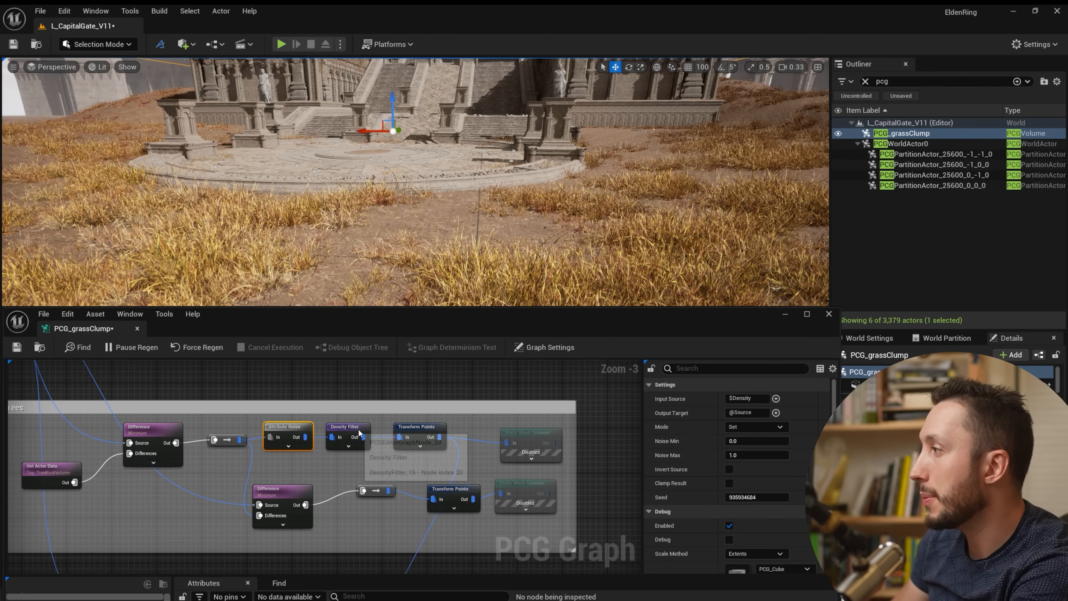
pyautogui.moveTo(413, 435); pyautogui.dragTo(334, 430, button='right')
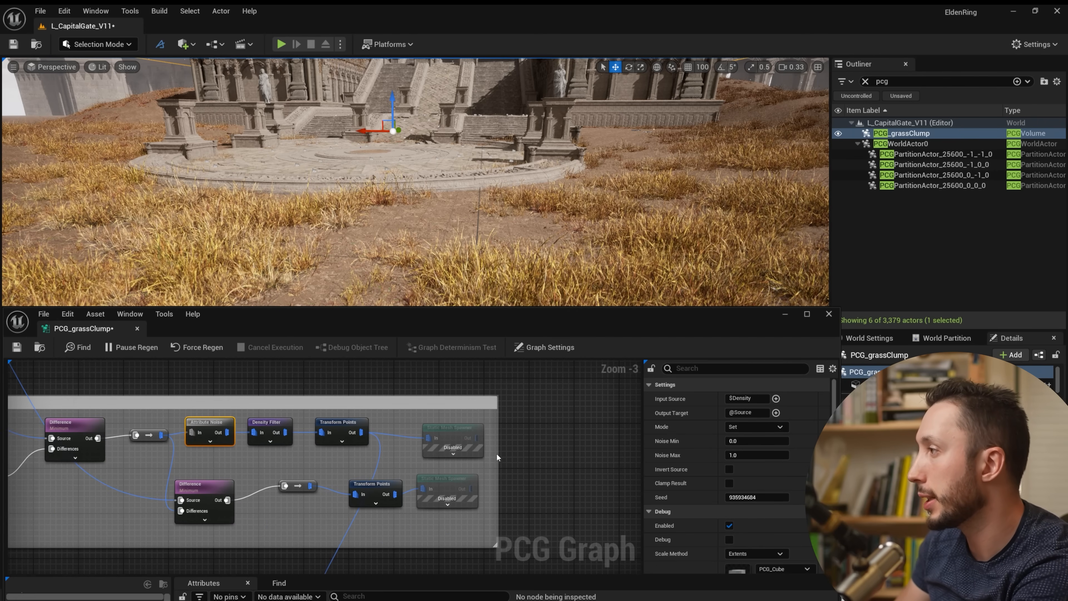
# Step: Enable the upper Static Mesh Spawner in the Trees group and view the landscape in front of the gate
pyautogui.click(471, 446)
pyautogui.press('e')
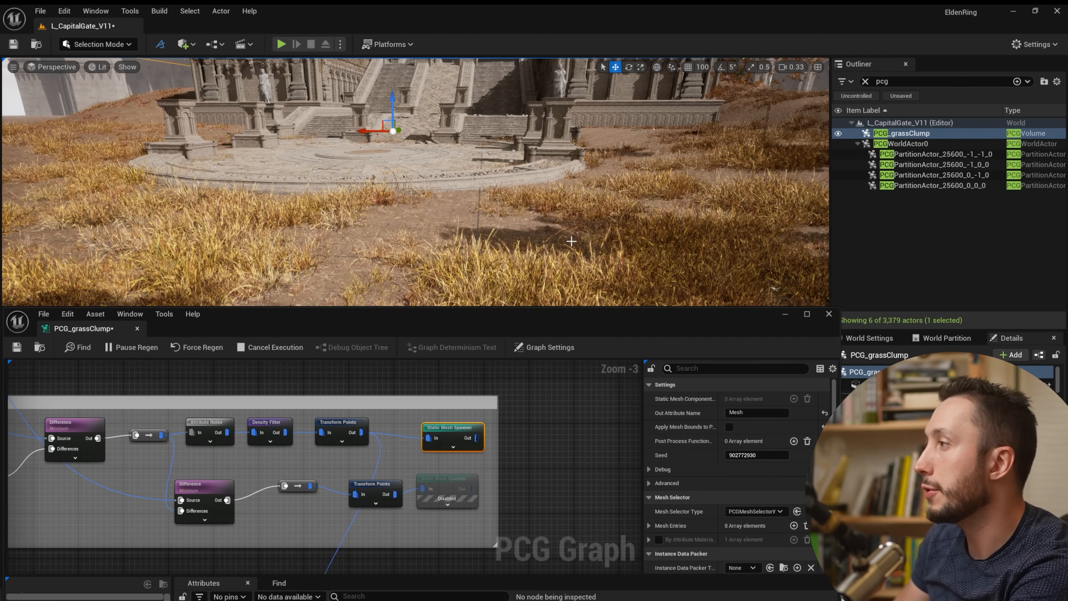
pyautogui.rightClick(560, 273)
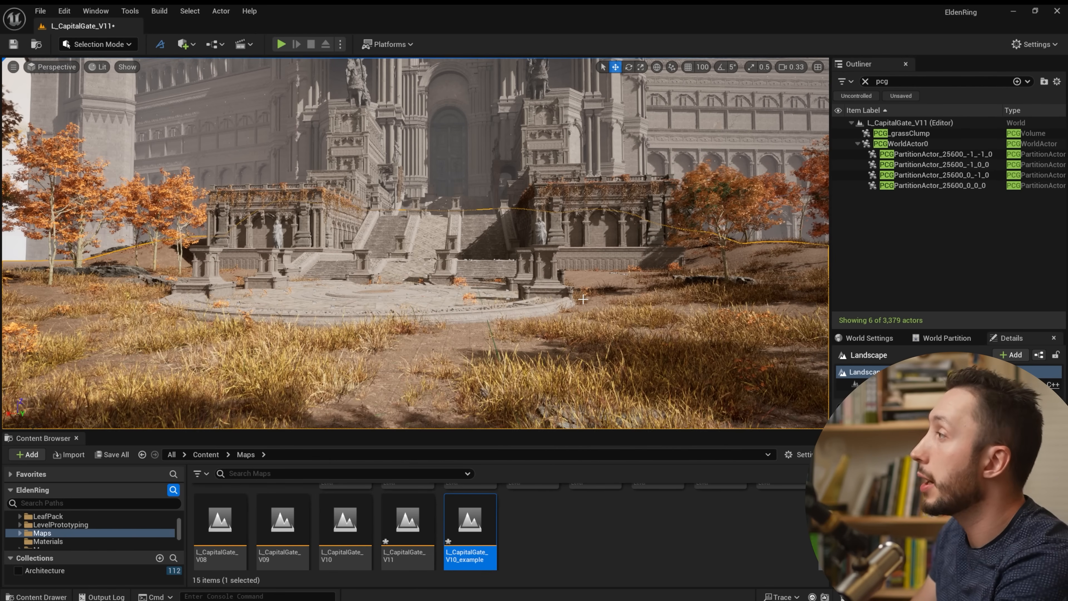
pyautogui.moveTo(416, 244)
pyautogui.mouseDown(button='right')
pyautogui.moveTo(320, 244)
pyautogui.moveTo(509, 242)
pyautogui.moveTo(378, 244)
pyautogui.moveTo(421, 251)
pyautogui.mouseUp(button='right')
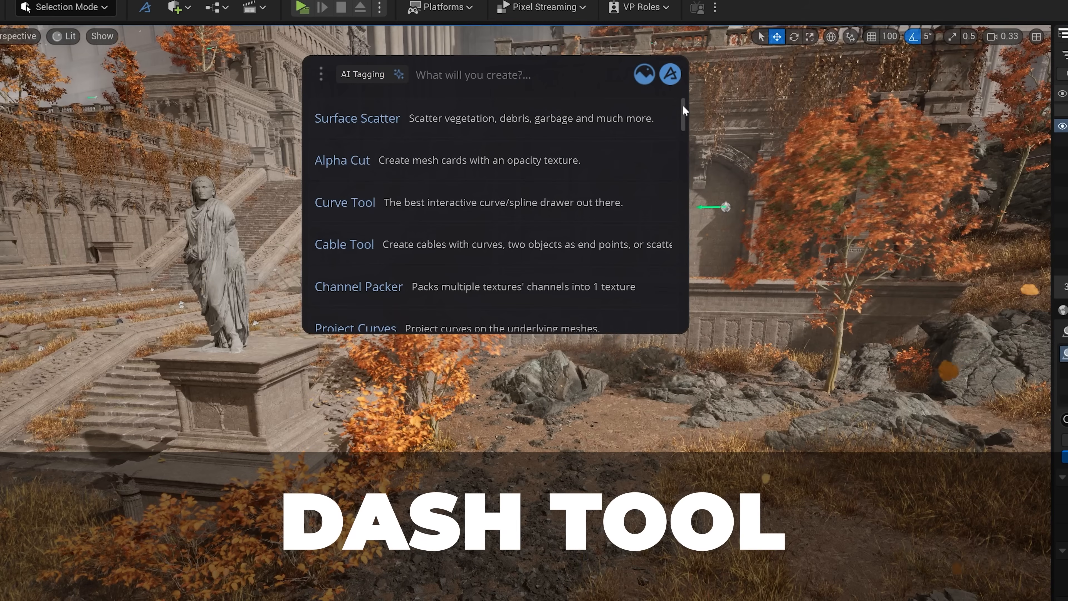
# Step: Browse the Dash tools and adjust the Growth Iterations of the Vines tool on the square stone column
pyautogui.scroll(-1, 683, 107)
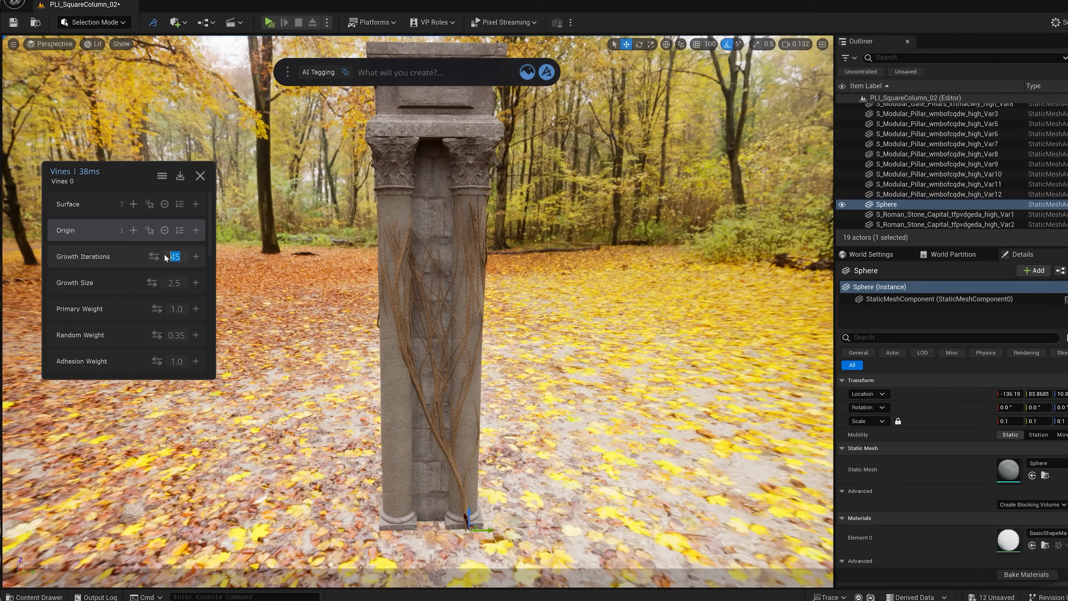
pyautogui.moveTo(164, 253); pyautogui.dragTo(175, 256)
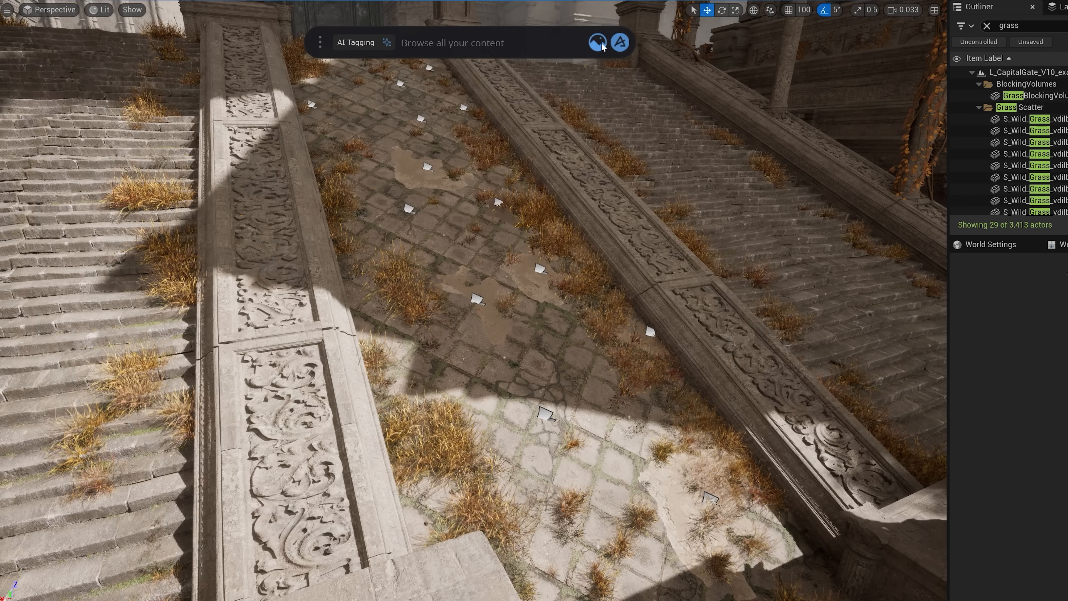
# Step: Scatter the Thai Beach Rocks pack onto the cobbled path from the Dash content browser and browse to the Surface Scatter's Noise Mask settings
pyautogui.hotkey('ctrl', 'space')
pyautogui.keyDown('ctrl'); pyautogui.moveTo(90, 178); pyautogui.dragTo(519, 373); pyautogui.keyUp('ctrl')
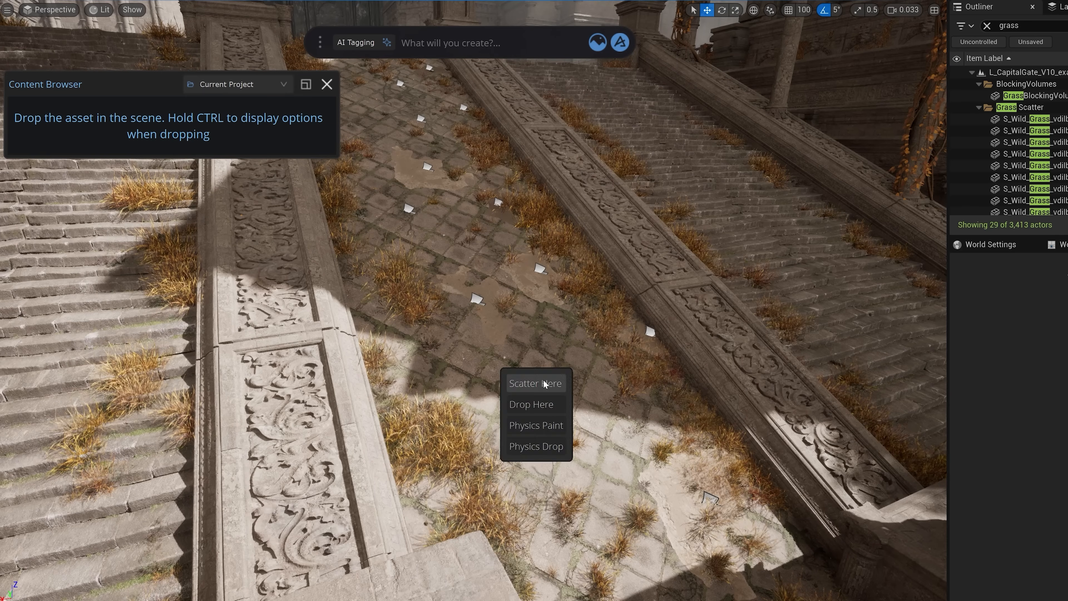
pyautogui.click(532, 381)
pyautogui.moveTo(880, 112); pyautogui.dragTo(864, 103)
pyautogui.scroll(-15, 937, 229)
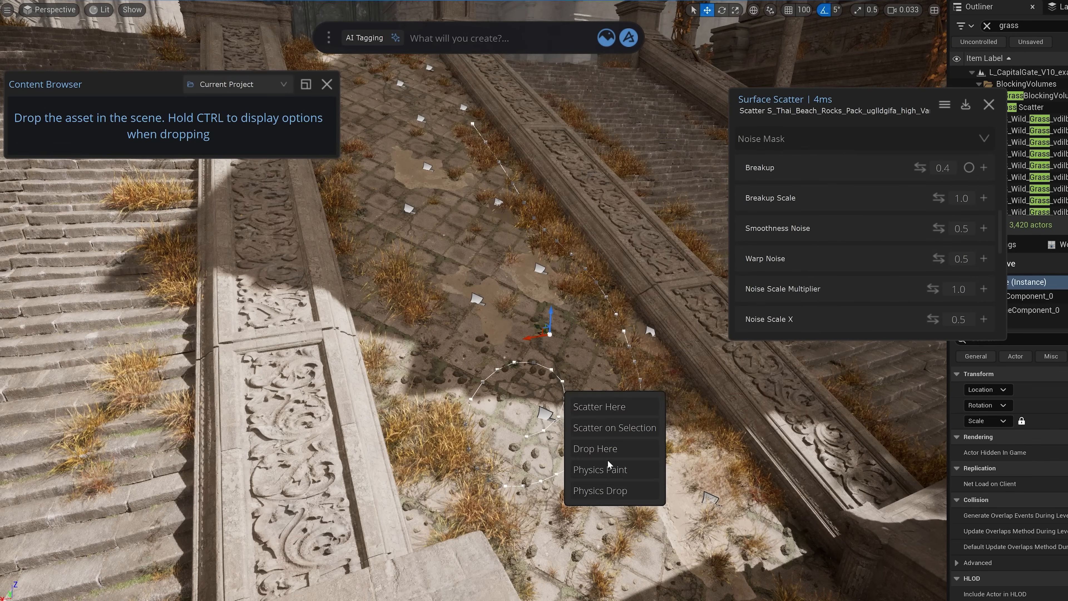
# Step: Scatter the Rush Daffodil plants along the drawn curve with Path Scatter and set Max Scale to 5
pyautogui.click(609, 409)
pyautogui.moveTo(559, 72); pyautogui.dragTo(788, 78)
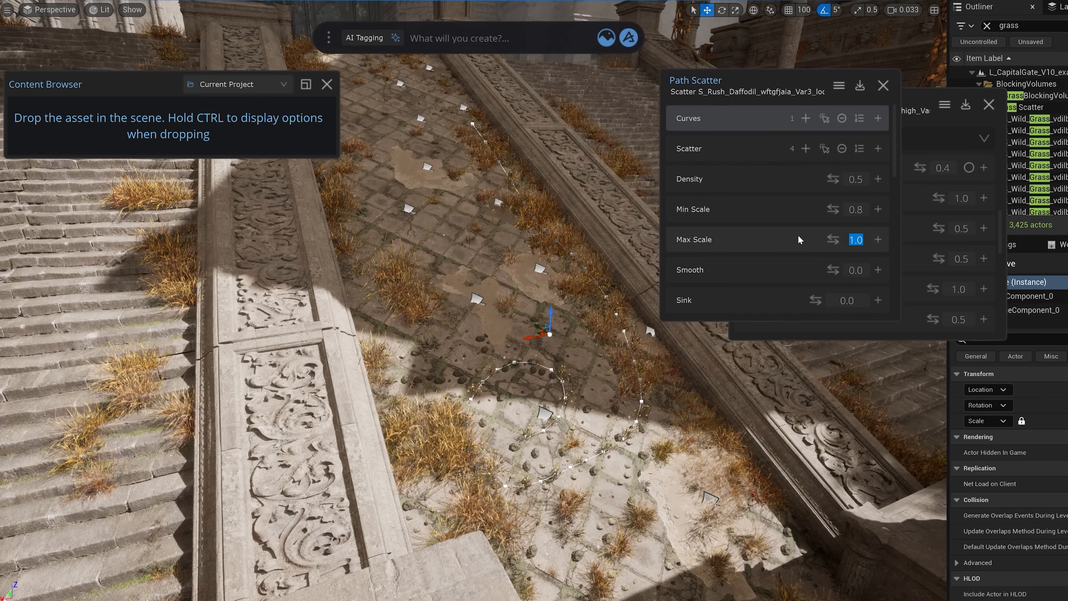
pyautogui.write('5')
pyautogui.press('Return')
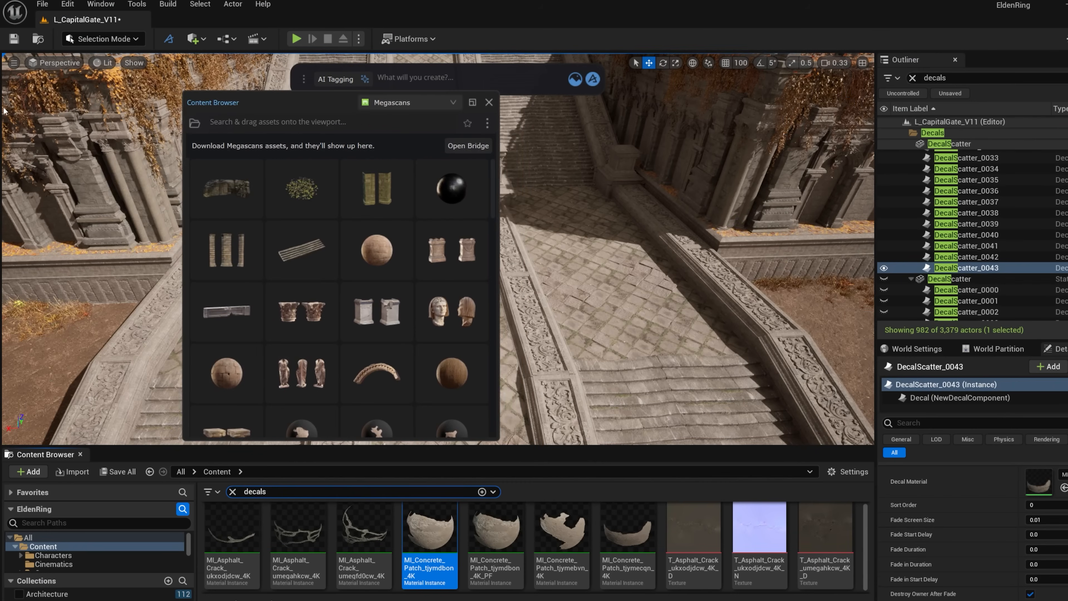
# Step: Browse the Dash content libraries and place a European tree and a Dash_Jungle tree in the grassy garden bed
pyautogui.moveTo(354, 102); pyautogui.dragTo(179, 104)
pyautogui.click(333, 105)
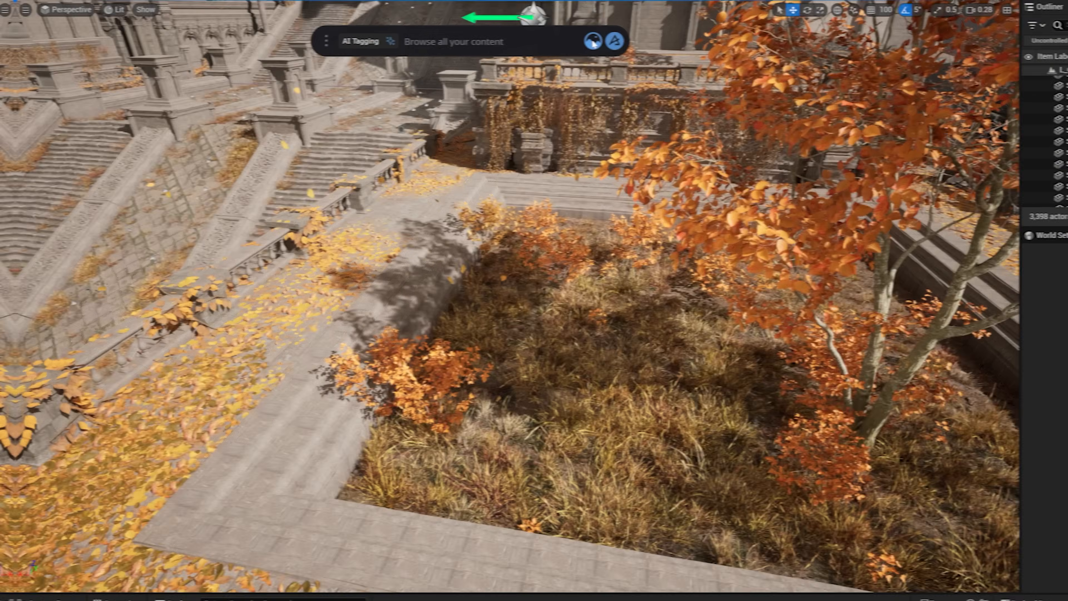
pyautogui.click(579, 41)
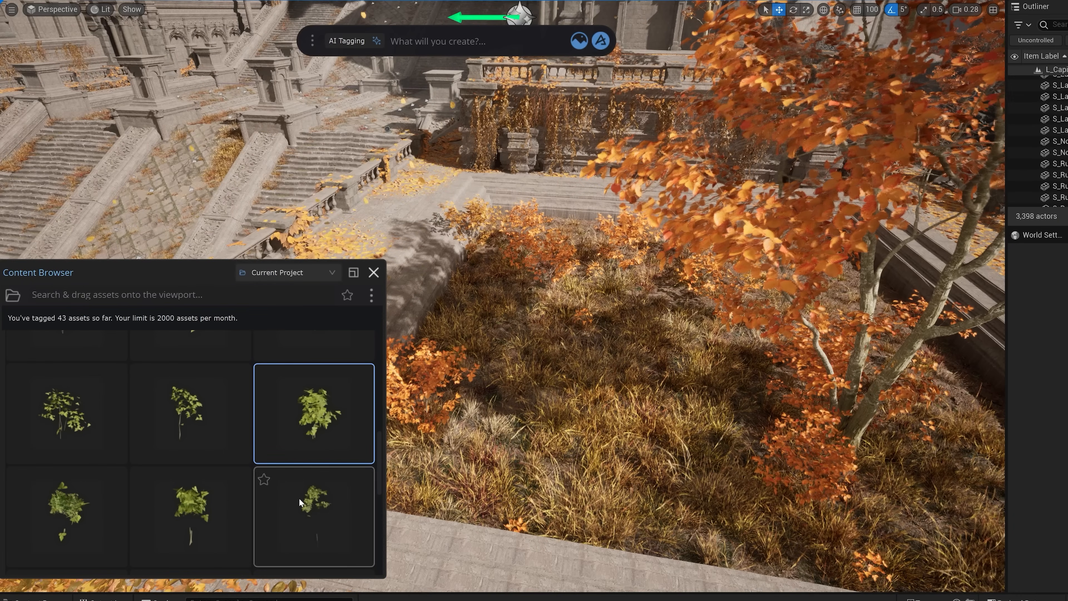
pyautogui.moveTo(471, 360); pyautogui.dragTo(565, 291)
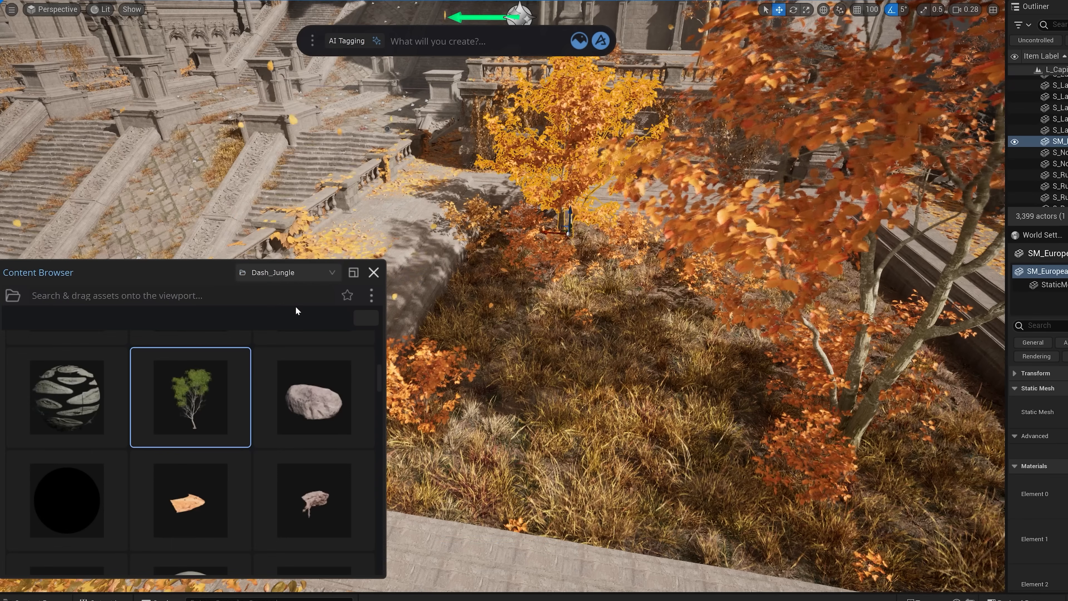
pyautogui.moveTo(192, 413); pyautogui.dragTo(482, 461)
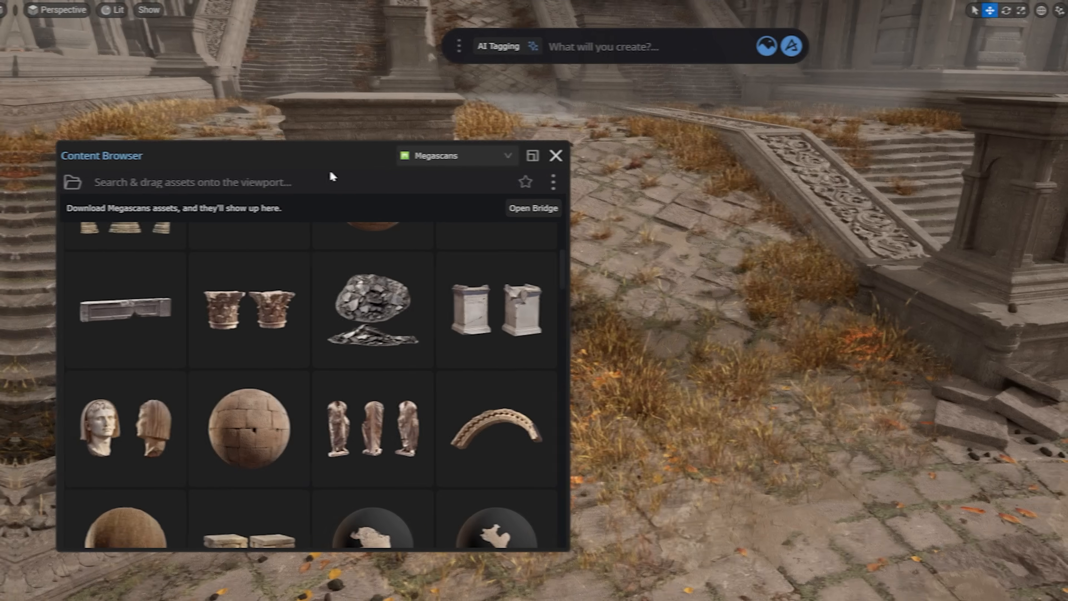
# Step: Search the Megascans library in the Dash content browser for rubble
pyautogui.write('rubble')
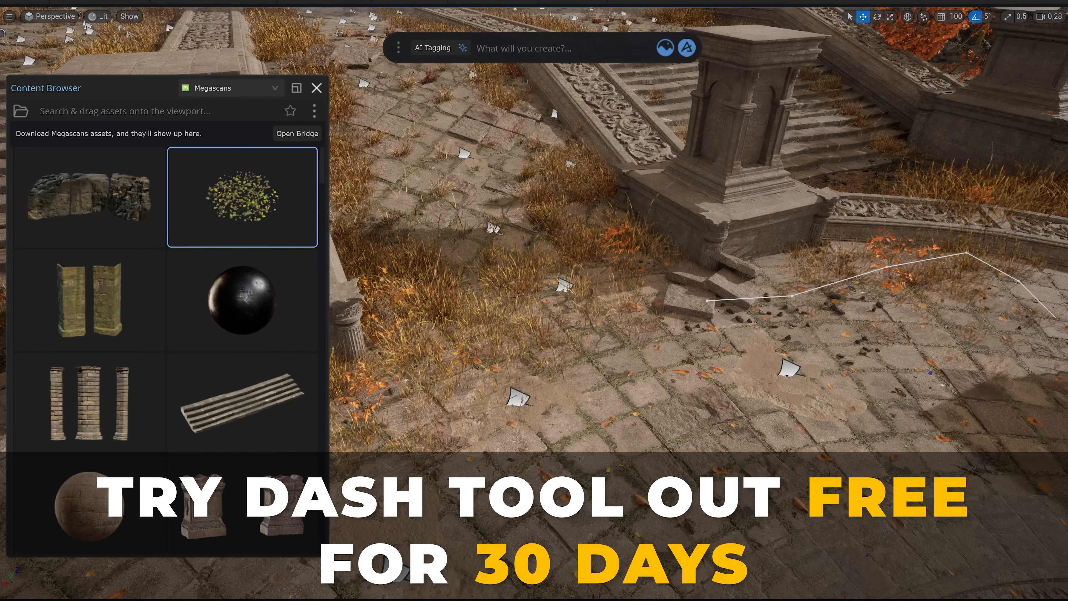
pyautogui.write('rubble')
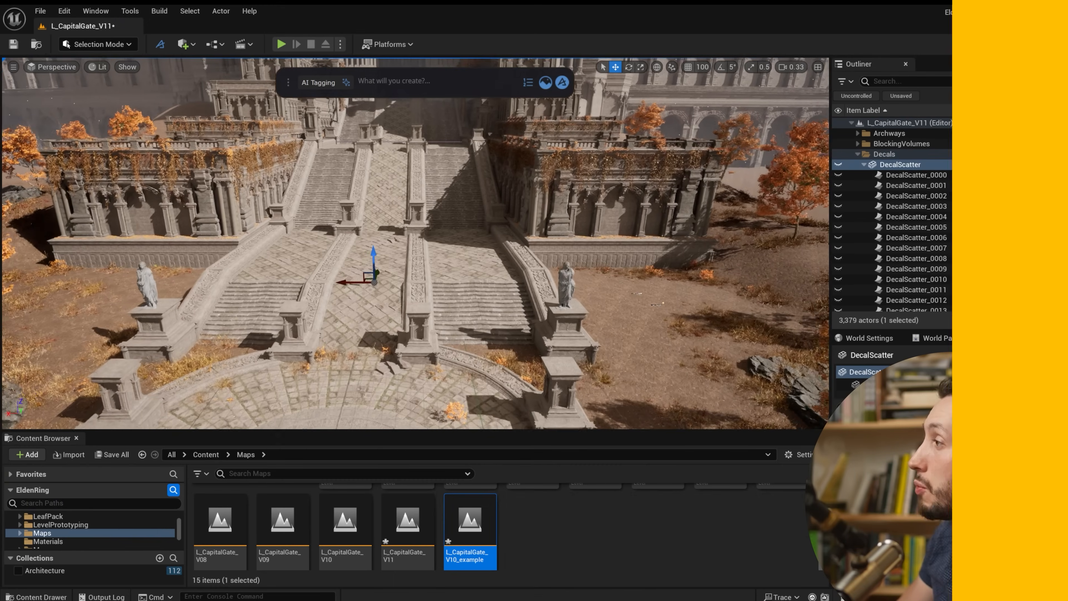
# Step: Open the Dash content browser over the stone path between the staircases and filter its Megascans library by decal
pyautogui.press('w')
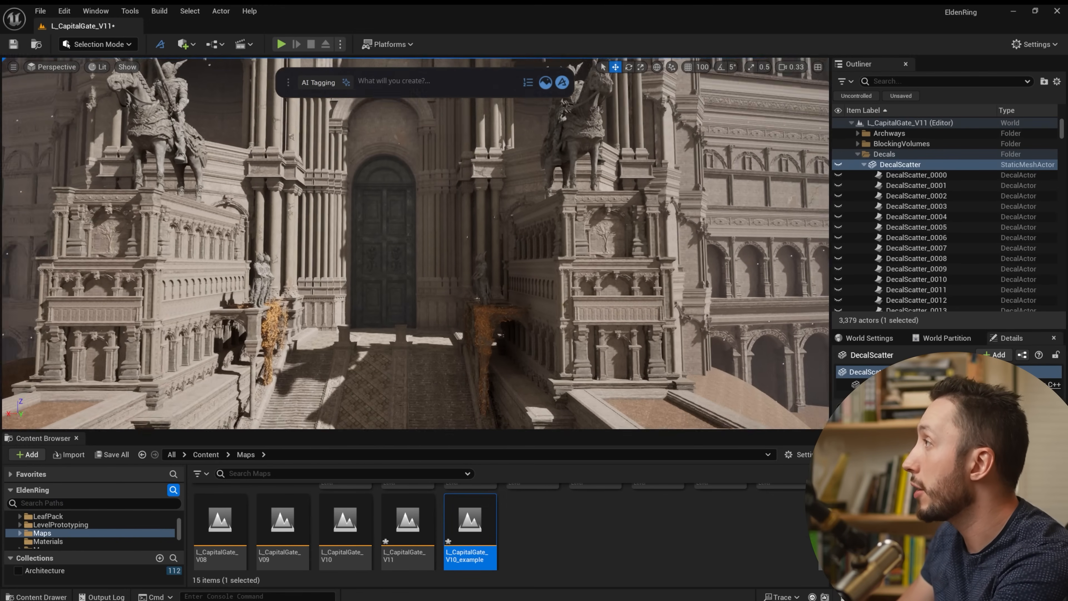
pyautogui.moveTo(416, 243)
pyautogui.mouseDown(button='right')
pyautogui.moveTo(406, 280)
pyautogui.moveTo(383, 294)
pyautogui.moveTo(357, 345)
pyautogui.moveTo(294, 353)
pyautogui.moveTo(370, 378)
pyautogui.moveTo(421, 357)
pyautogui.moveTo(391, 316)
pyautogui.moveTo(425, 324)
pyautogui.moveTo(410, 361)
pyautogui.moveTo(412, 300)
pyautogui.mouseUp(button='right')
pyautogui.press('w')
pyautogui.press('s')
pyautogui.press('a')
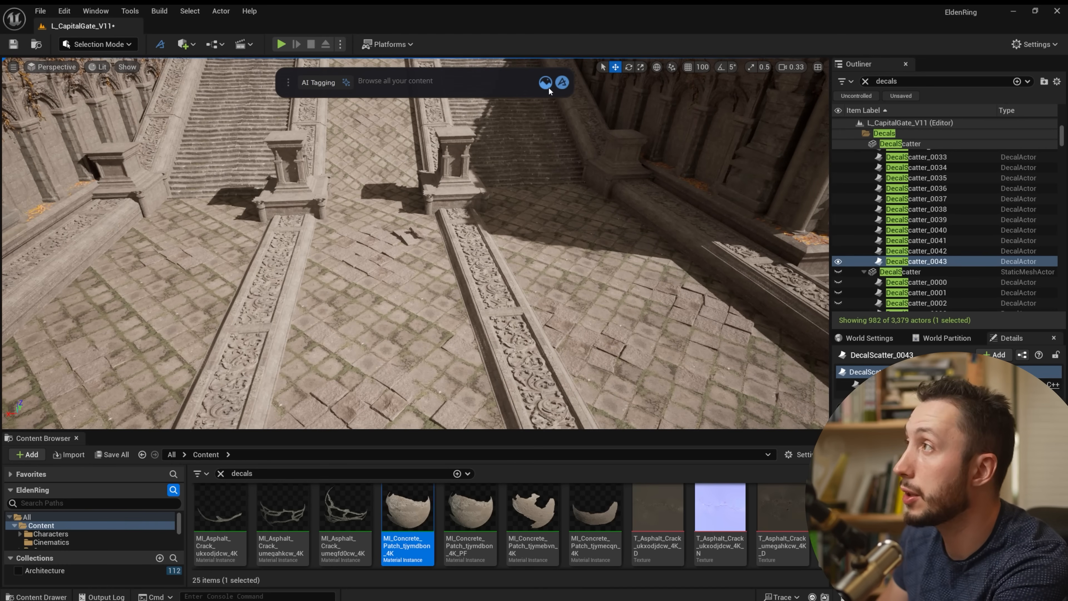
pyautogui.click(548, 86)
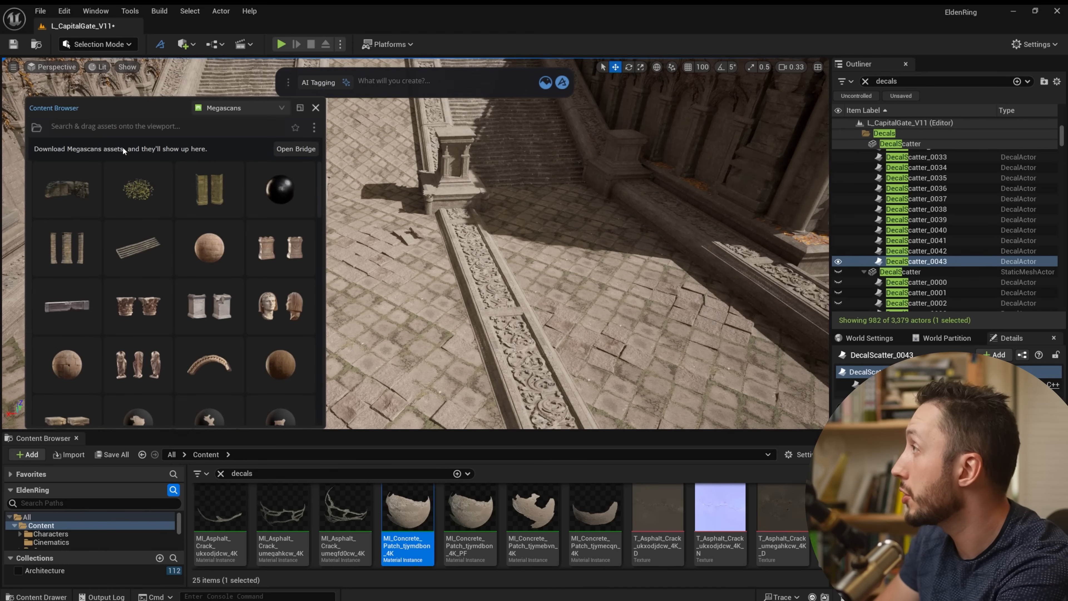
pyautogui.moveTo(133, 104); pyautogui.dragTo(123, 95)
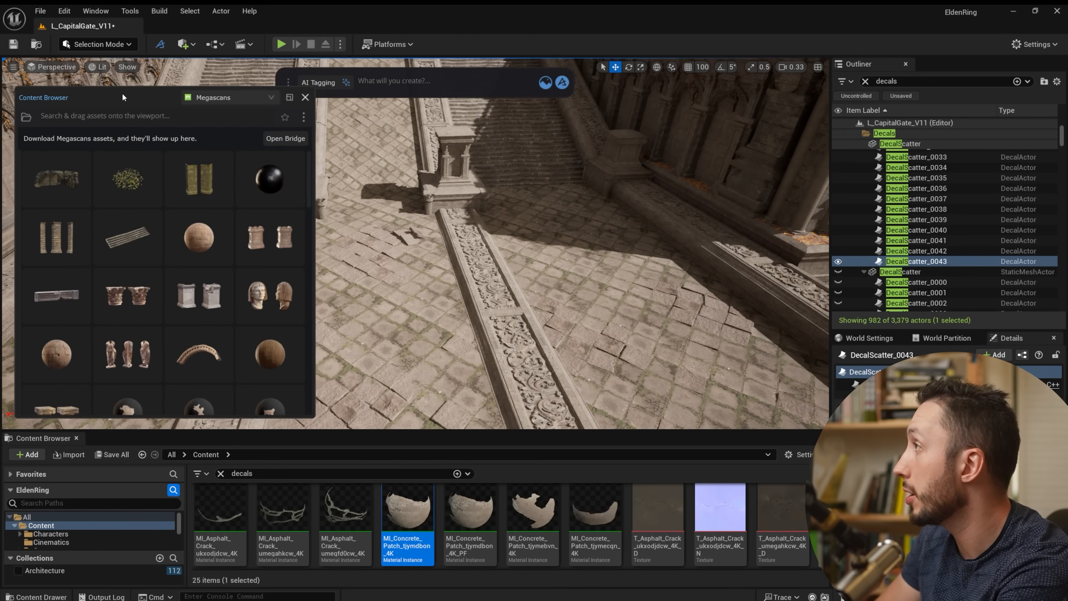
pyautogui.click(167, 115)
pyautogui.write('decal')
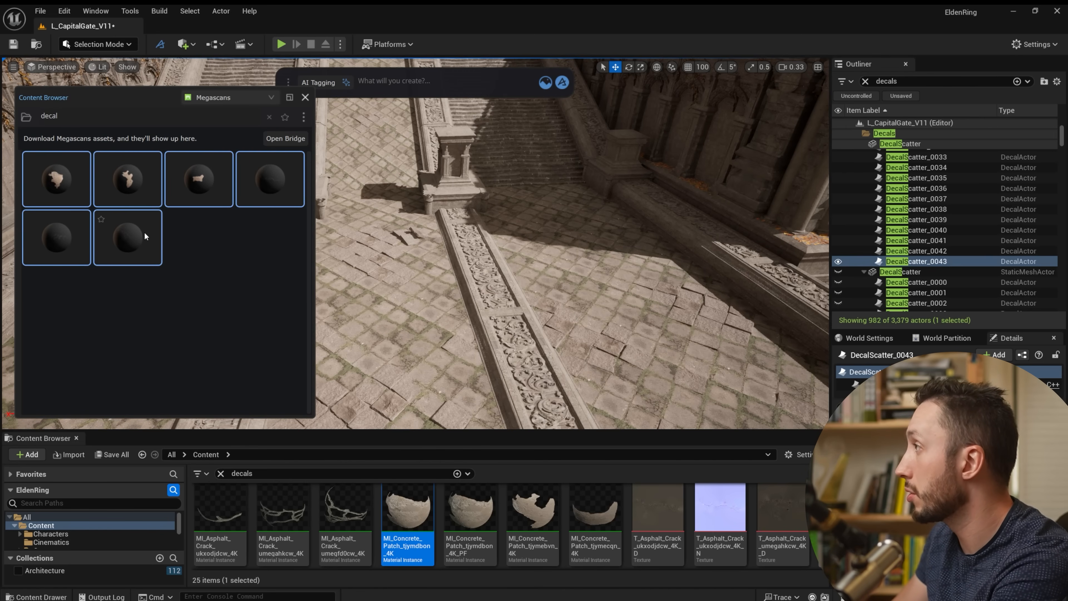
# Step: Scatter the six selected Megascans decals onto the stone path between the staircases and expand the scatter's rotation and scale properties
pyautogui.moveTo(144, 231); pyautogui.dragTo(379, 315)
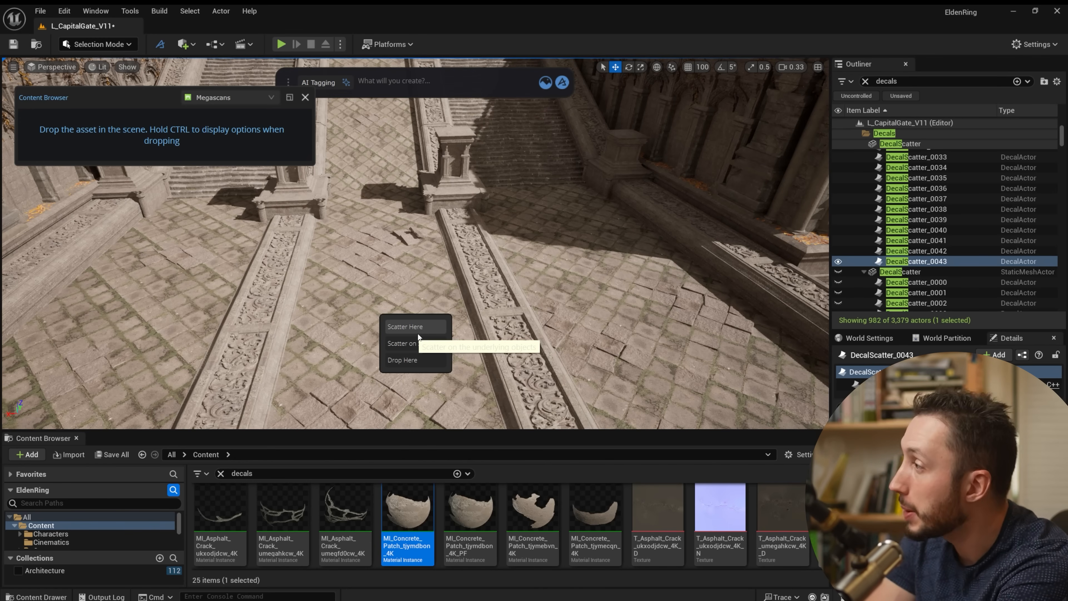
pyautogui.moveTo(431, 332); pyautogui.dragTo(766, 422, button='right')
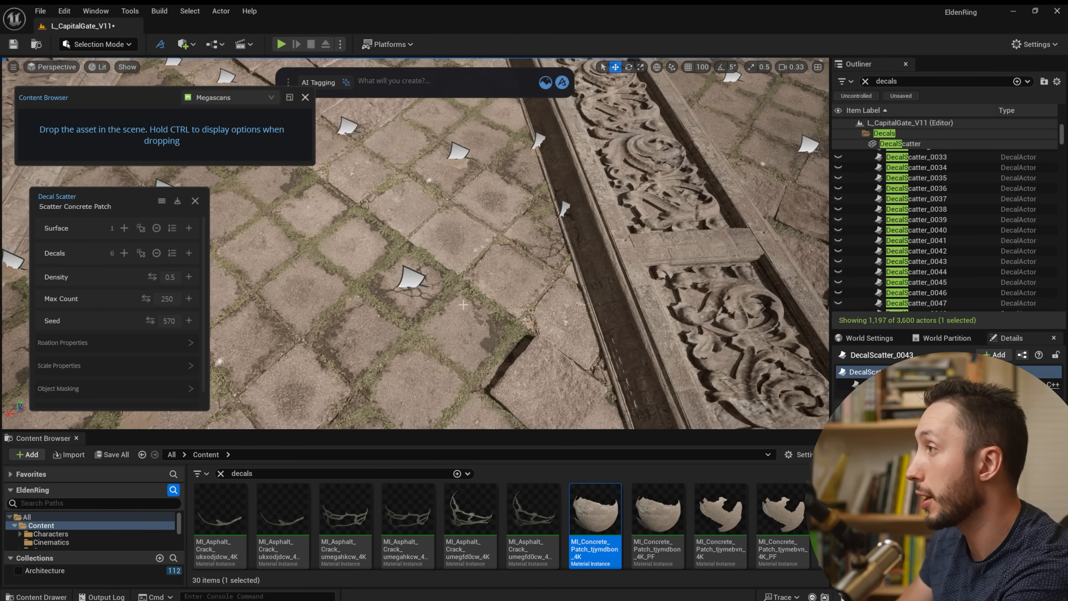
pyautogui.moveTo(540, 324); pyautogui.dragTo(128, 411, button='right')
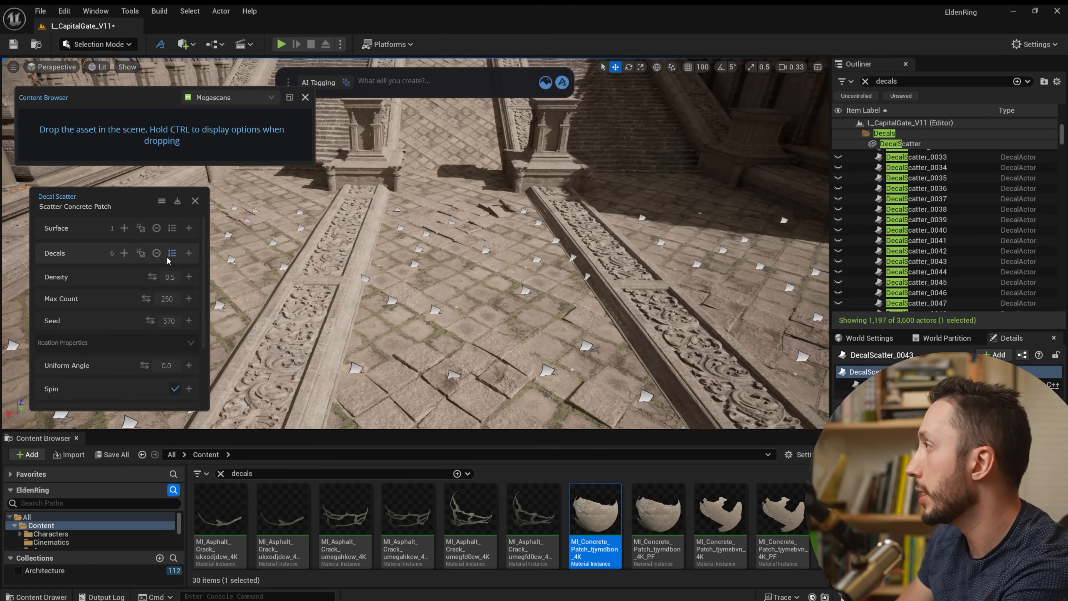
pyautogui.moveTo(529, 336); pyautogui.dragTo(529, 335, button='right')
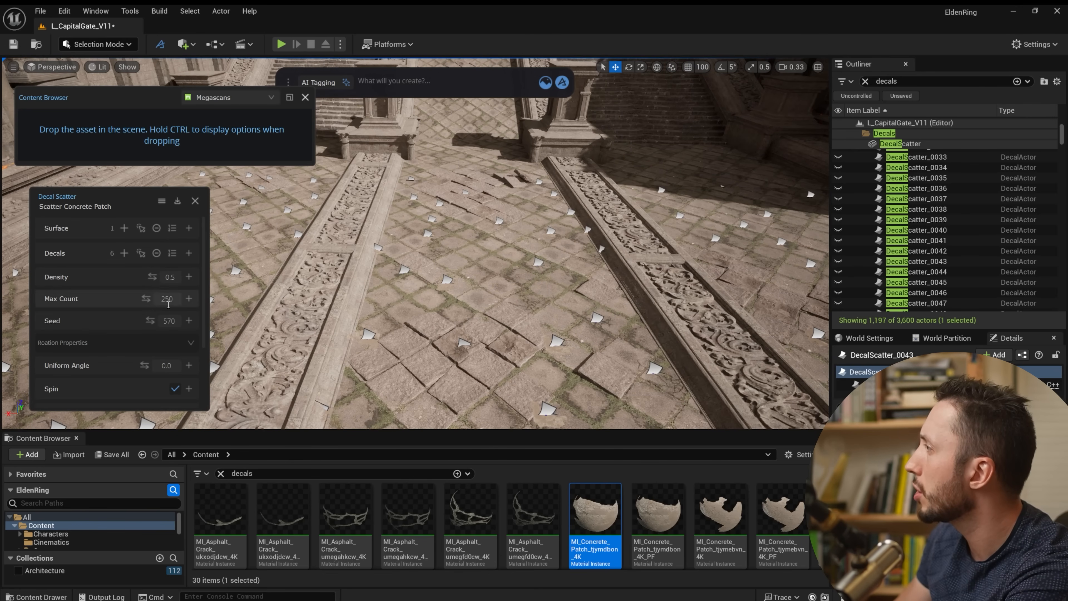
pyautogui.scroll(-3, 168, 304)
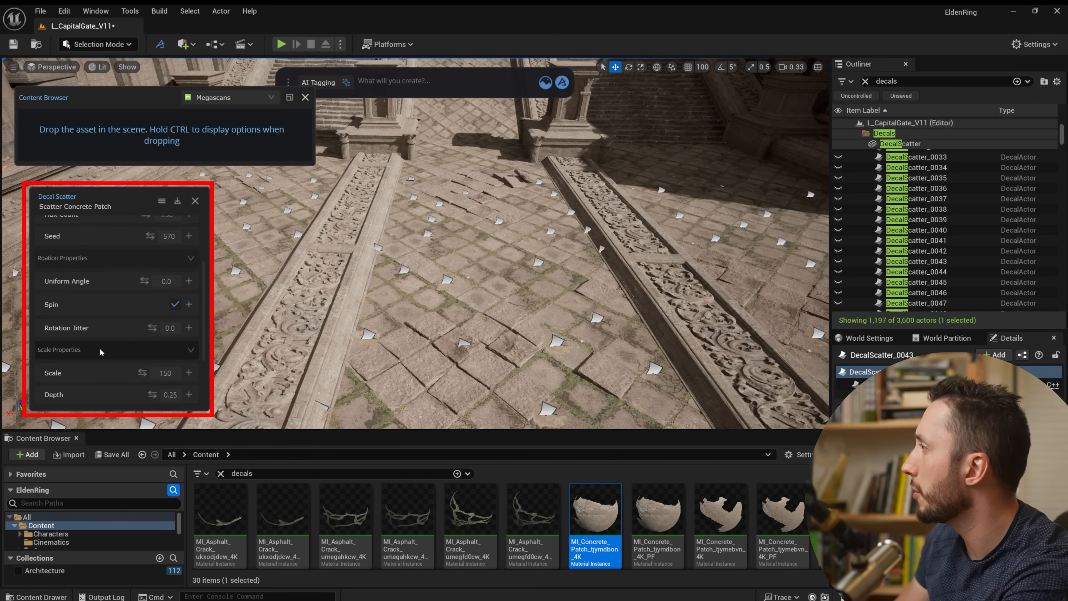
pyautogui.scroll(-3, 133, 341)
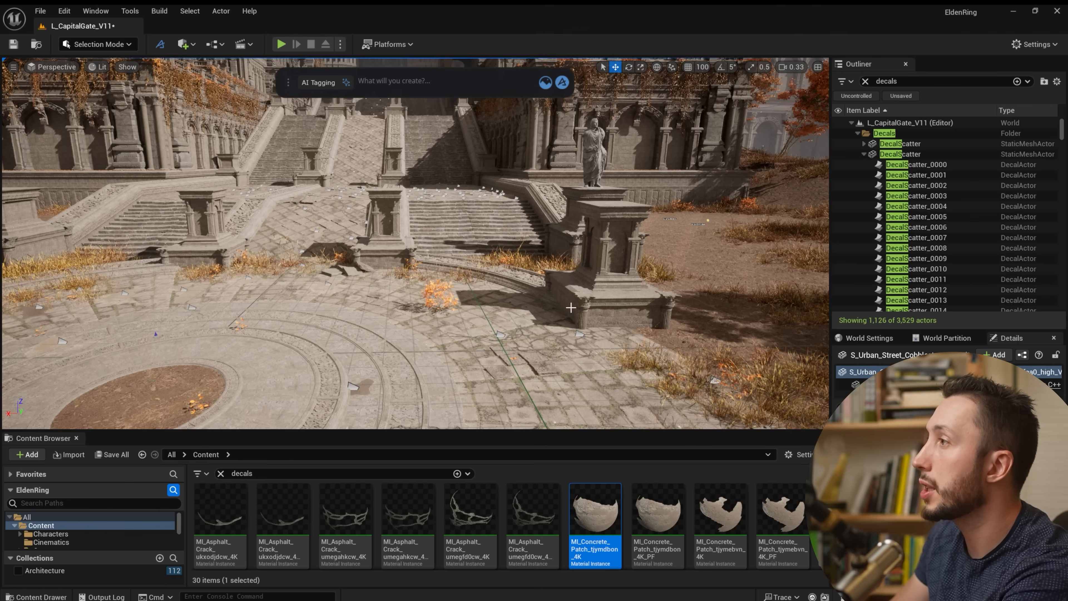
# Step: Unhide the lower Surface Scatter actors in the Outliner to show the scattered leaves and grass on the stone path
pyautogui.moveTo(571, 308); pyautogui.dragTo(555, 269, button='right')
pyautogui.moveTo(570, 298); pyautogui.dragTo(570, 298, button='right')
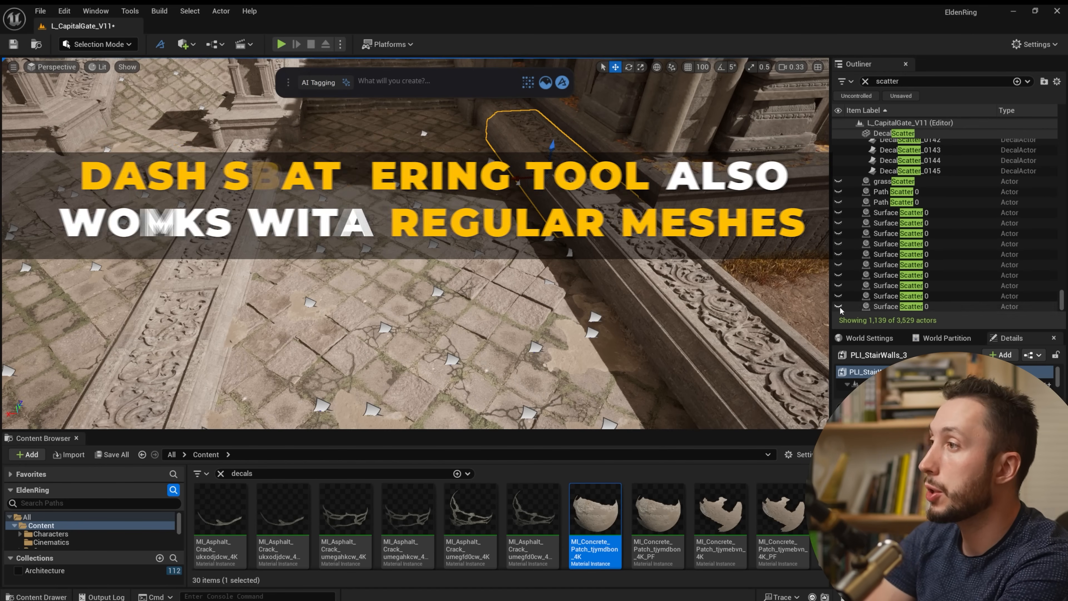
pyautogui.click(838, 297)
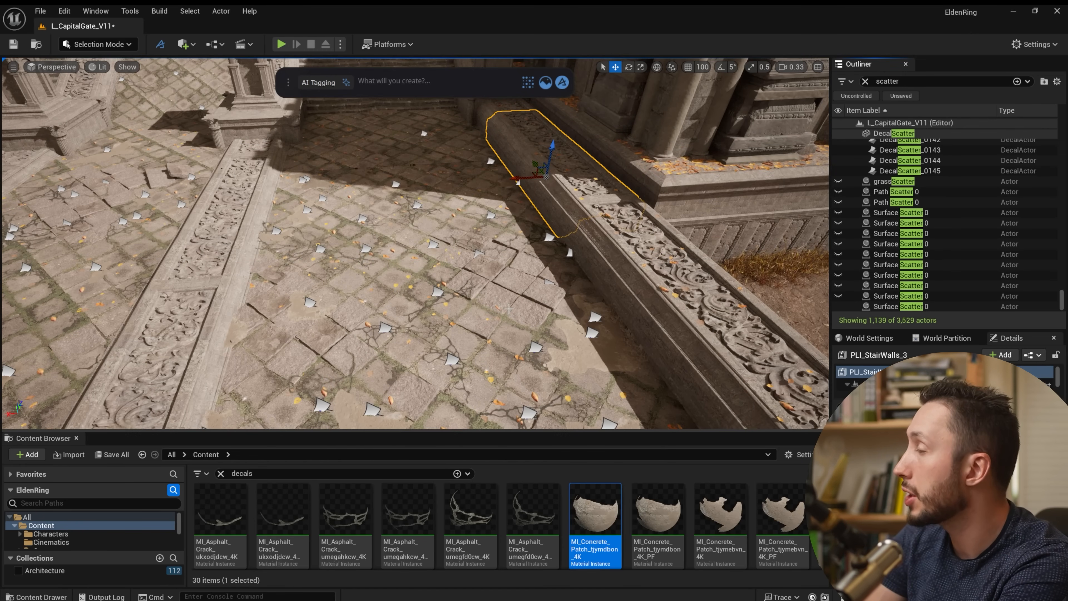
pyautogui.click(838, 295)
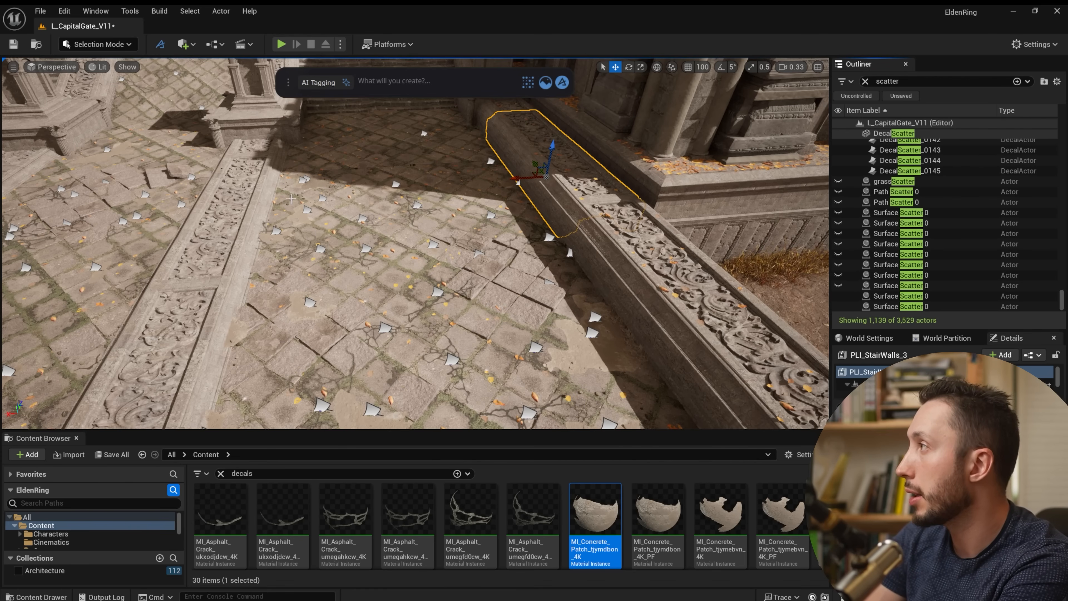
pyautogui.moveTo(838, 286); pyautogui.dragTo(838, 244)
pyautogui.moveTo(462, 295); pyautogui.dragTo(416, 345, button='right')
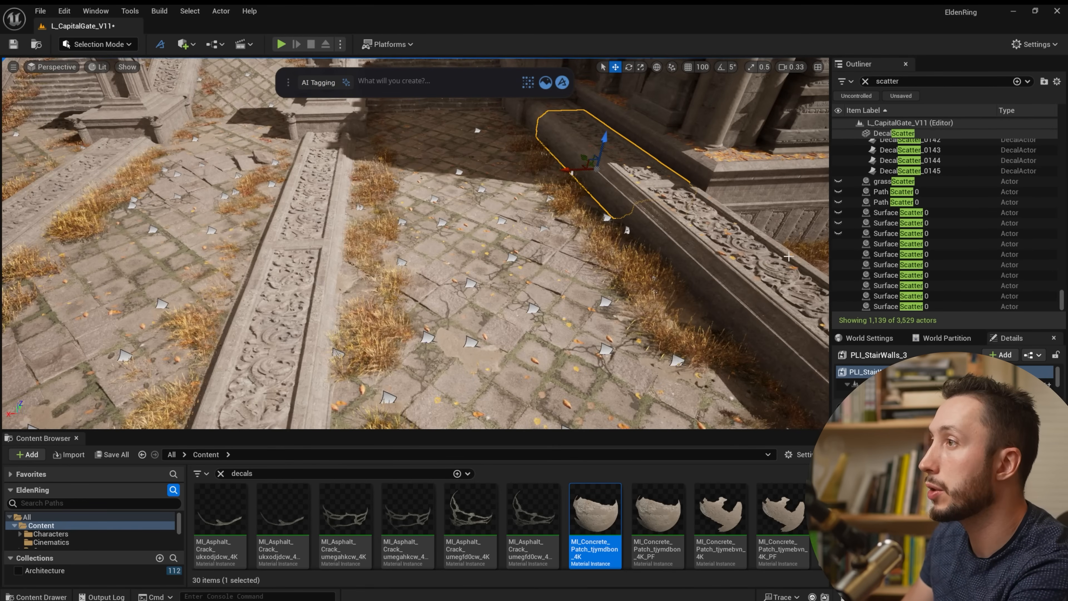
# Step: Open the grass Surface Scatter's Dash settings and set its Object Masking distance to 200
pyautogui.click(888, 245)
pyautogui.click(511, 83)
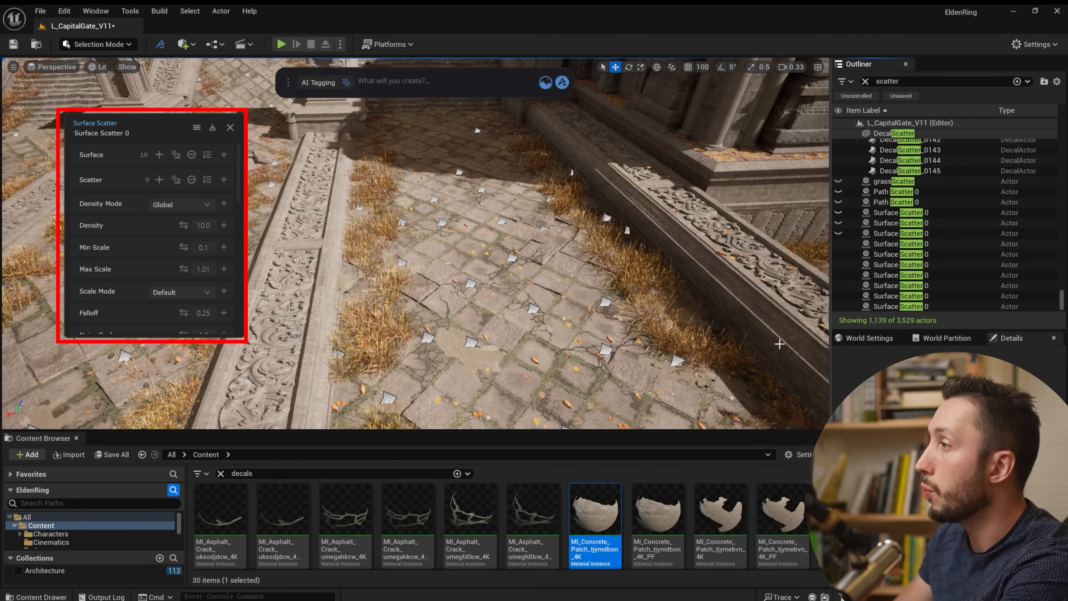
pyautogui.moveTo(528, 176); pyautogui.dragTo(478, 155, button='right')
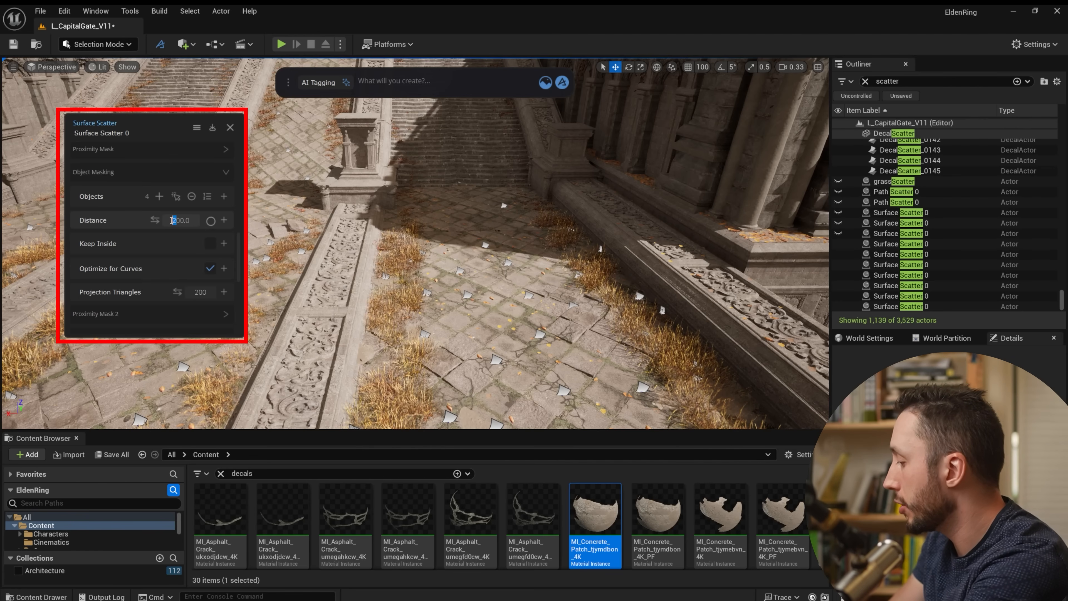
pyautogui.write('1')
pyautogui.press('Return')
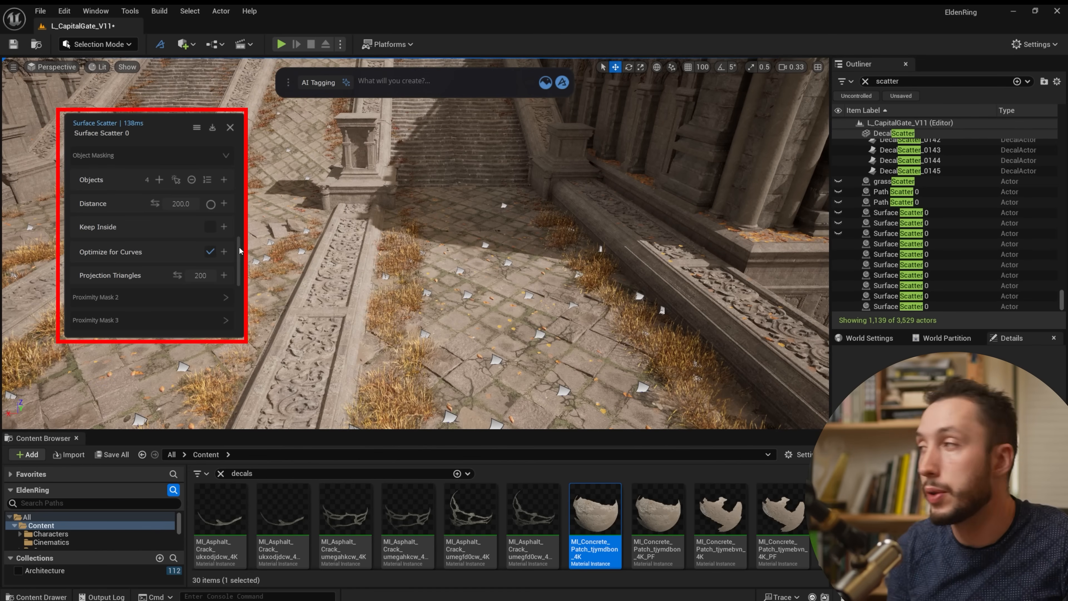
pyautogui.moveTo(613, 238); pyautogui.dragTo(564, 263, button='right')
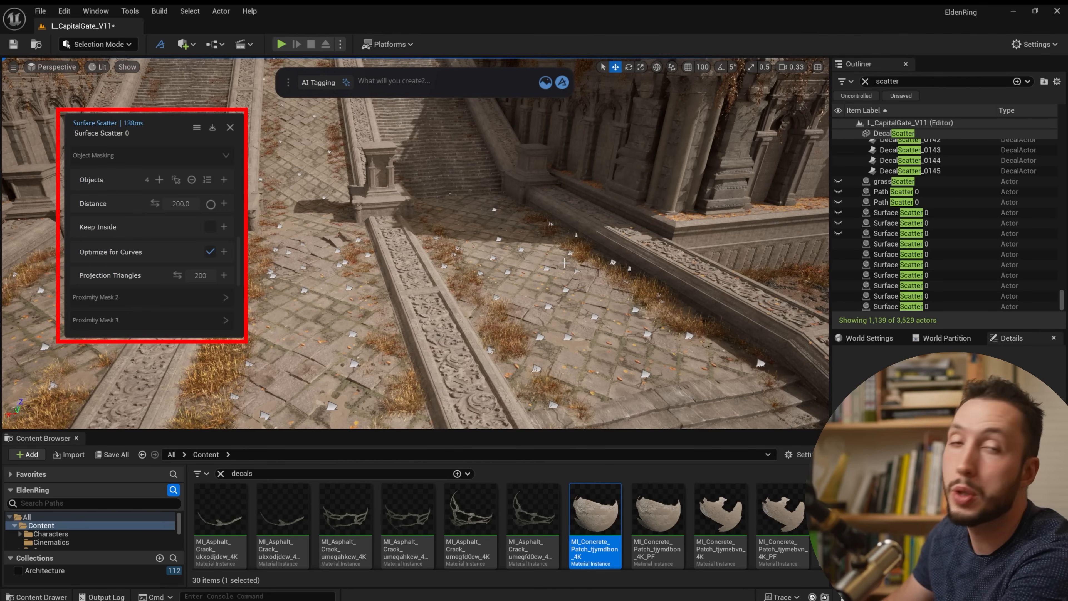
pyautogui.click(230, 128)
# Step: Unhide the remaining Surface Scatter, Path Scatter and grass scatter actors on the stone path and surrounding ground
pyautogui.click(921, 234)
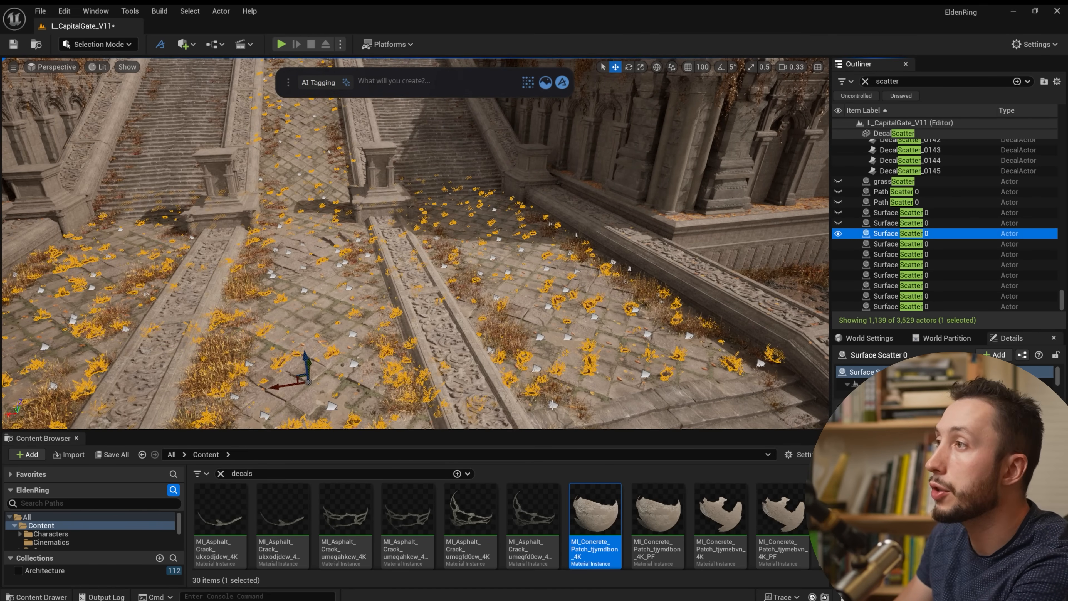
pyautogui.moveTo(589, 235); pyautogui.dragTo(622, 219, button='right')
pyautogui.click(618, 290)
pyautogui.moveTo(618, 291); pyautogui.dragTo(618, 315, button='right')
pyautogui.moveTo(391, 256); pyautogui.dragTo(368, 252, button='right')
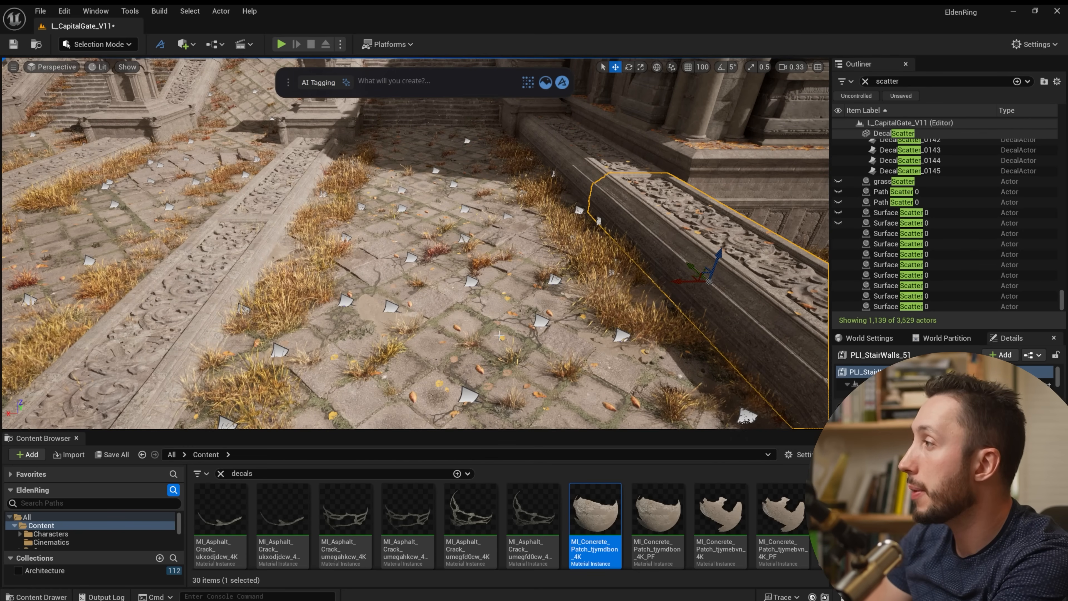
pyautogui.moveTo(499, 335); pyautogui.dragTo(567, 320, button='right')
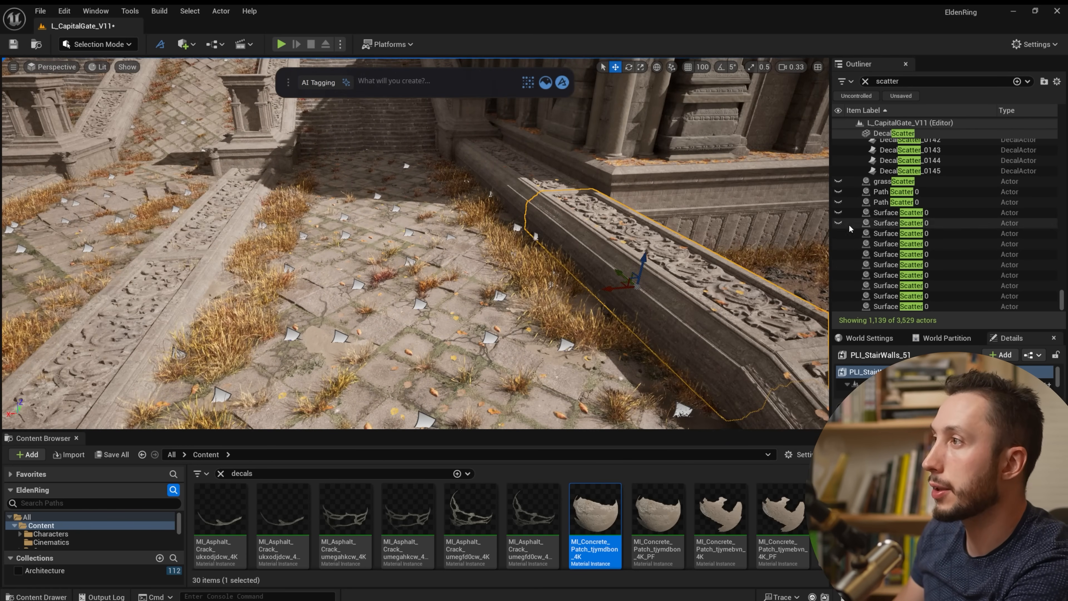
pyautogui.moveTo(406, 249); pyautogui.dragTo(406, 248, button='right')
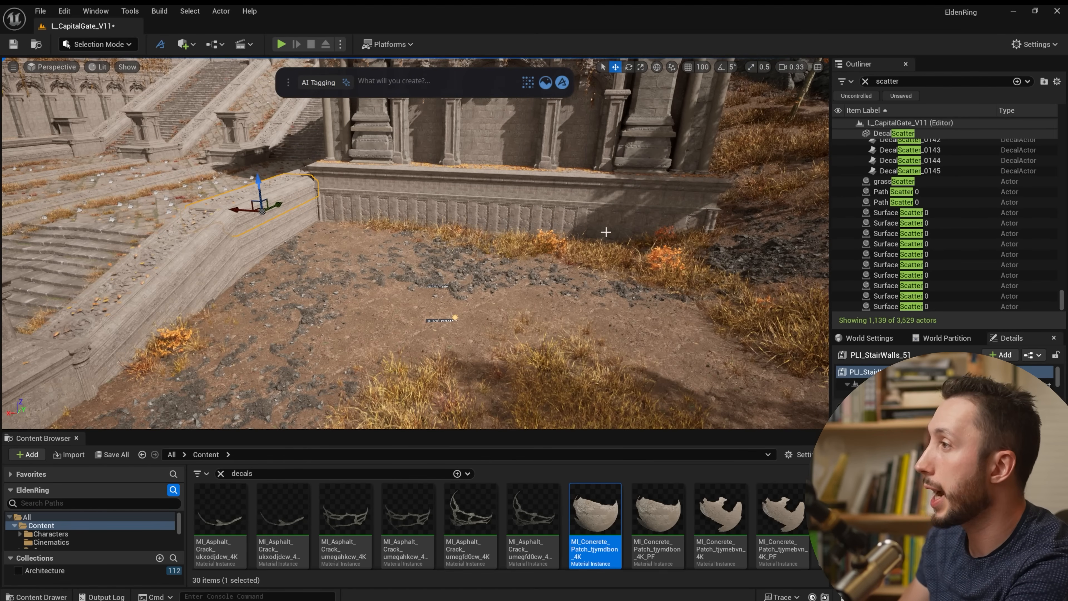
pyautogui.moveTo(290, 320); pyautogui.dragTo(290, 320, button='right')
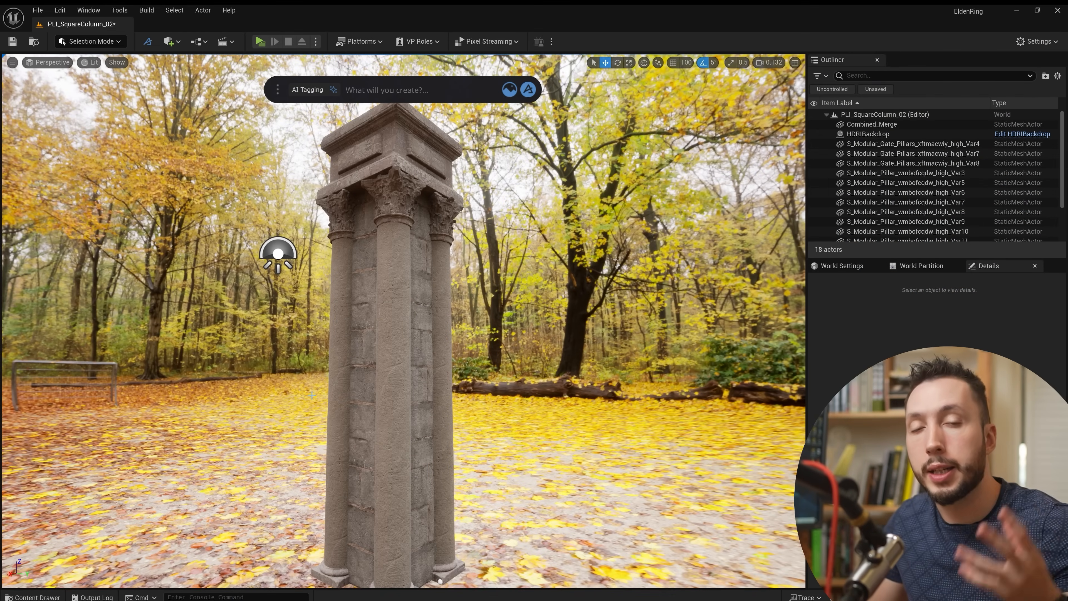
# Step: Start the Dash Vines tool in the square column level and assign the sphere at the column's base as the origin
pyautogui.moveTo(406, 461); pyautogui.dragTo(406, 475, button='right')
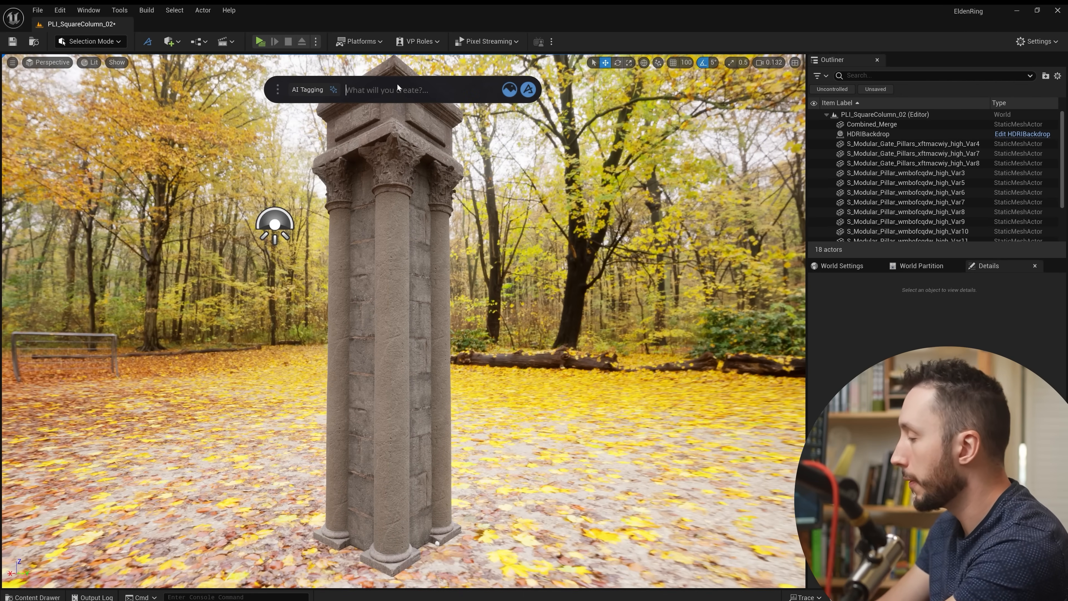
pyautogui.write('vine')
pyautogui.press('Return')
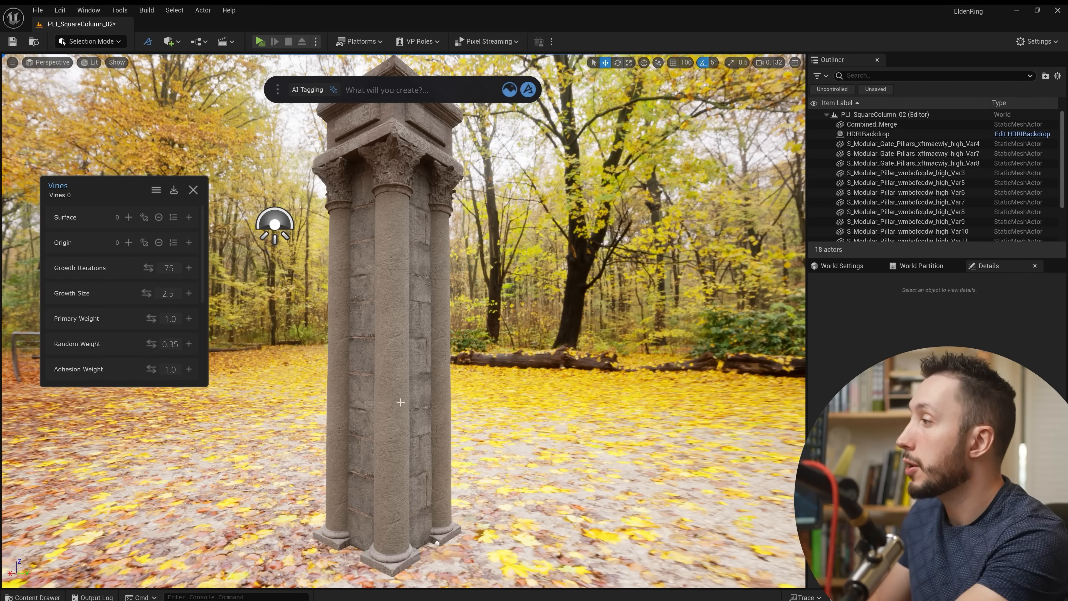
pyautogui.click(437, 543)
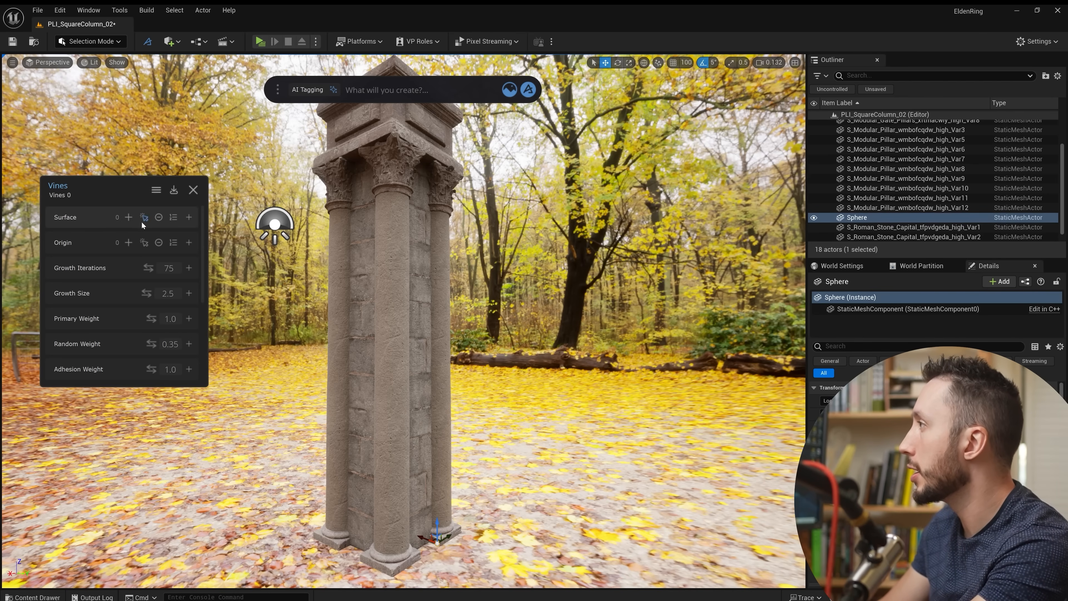
pyautogui.click(129, 242)
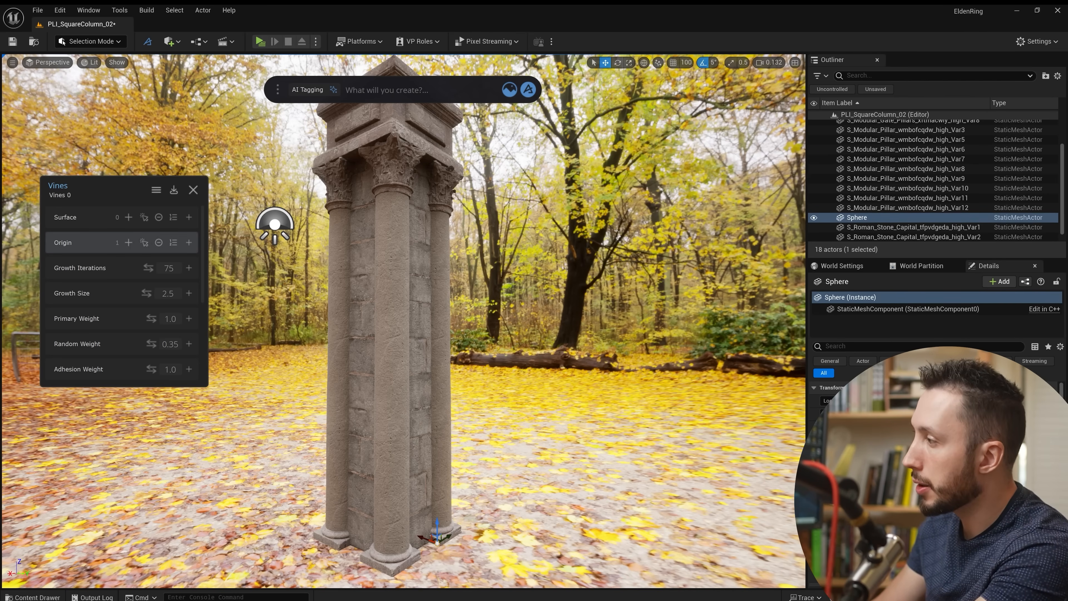
# Step: Select seven pillar and gate pillar meshes of the column and assign them as the vines' surface
pyautogui.click(395, 494)
pyautogui.keyDown('ctrl'); pyautogui.click(439, 459); pyautogui.keyUp('ctrl')
pyautogui.keyDown('ctrl'); pyautogui.click(438, 333); pyautogui.keyUp('ctrl')
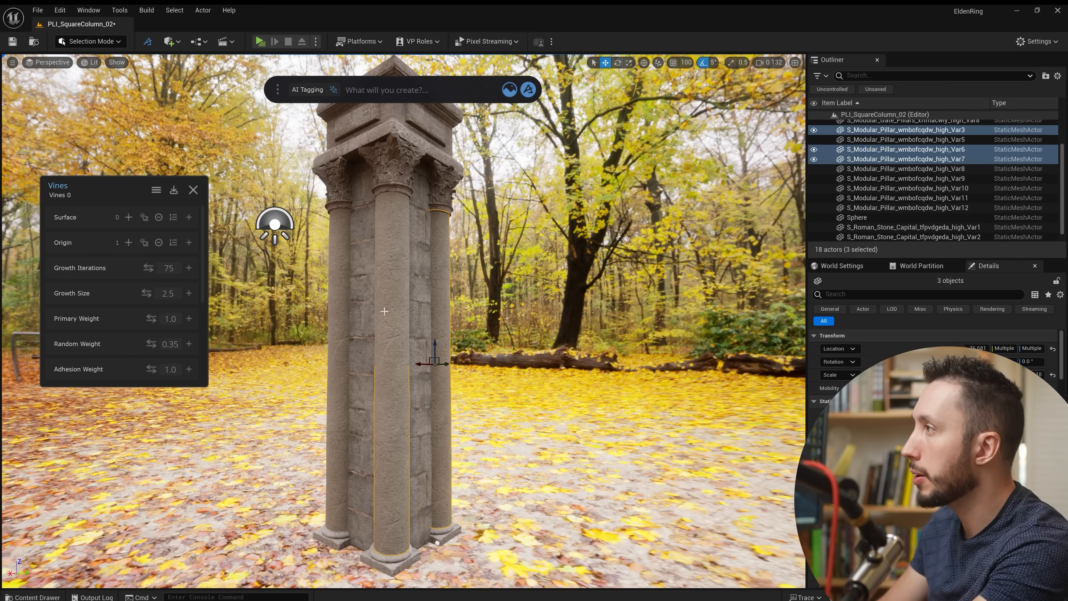
pyautogui.keyDown('ctrl'); pyautogui.click(389, 298); pyautogui.keyUp('ctrl')
pyautogui.keyDown('ctrl'); pyautogui.click(417, 287); pyautogui.keyUp('ctrl')
pyautogui.keyDown('ctrl'); pyautogui.click(410, 262); pyautogui.keyUp('ctrl')
pyautogui.keyDown('ctrl'); pyautogui.click(415, 244); pyautogui.keyUp('ctrl')
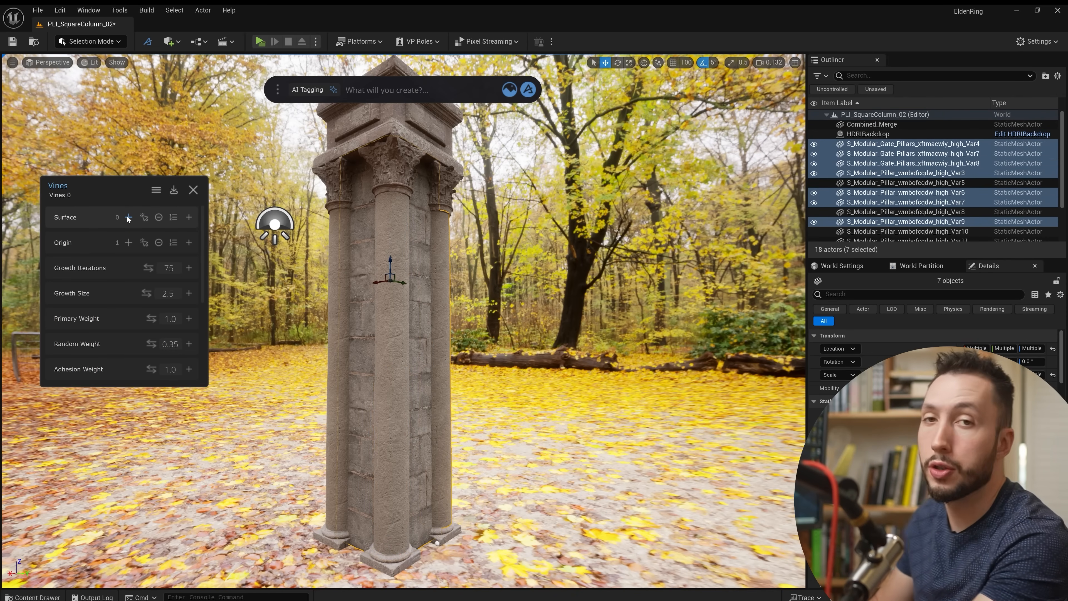
pyautogui.click(128, 217)
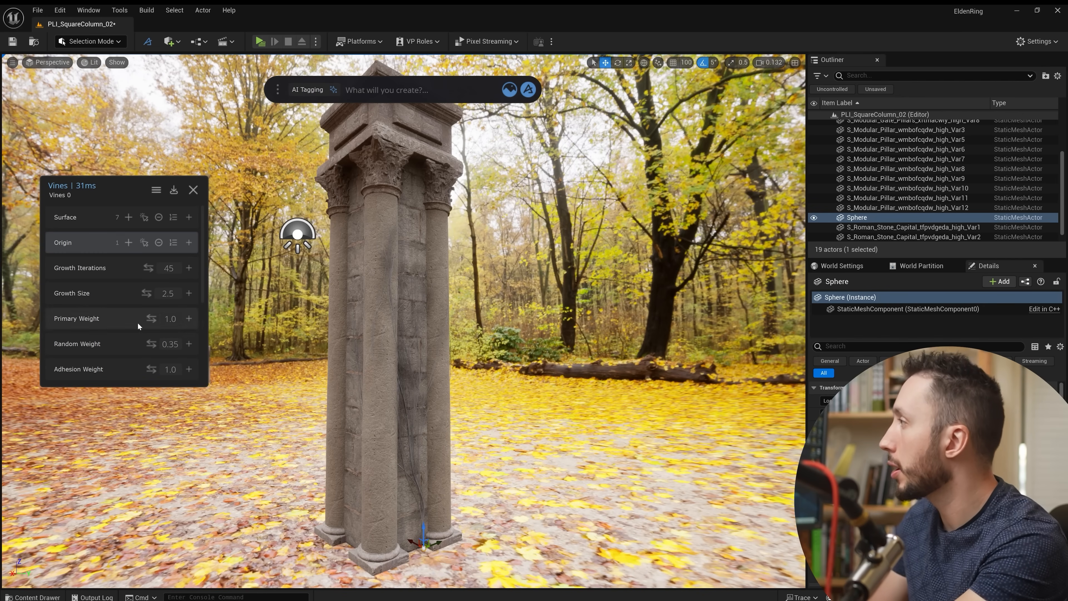
# Step: Expand the vines' branch settings and set the Branch Radius to 4
pyautogui.scroll(-5, 138, 323)
pyautogui.click(145, 350)
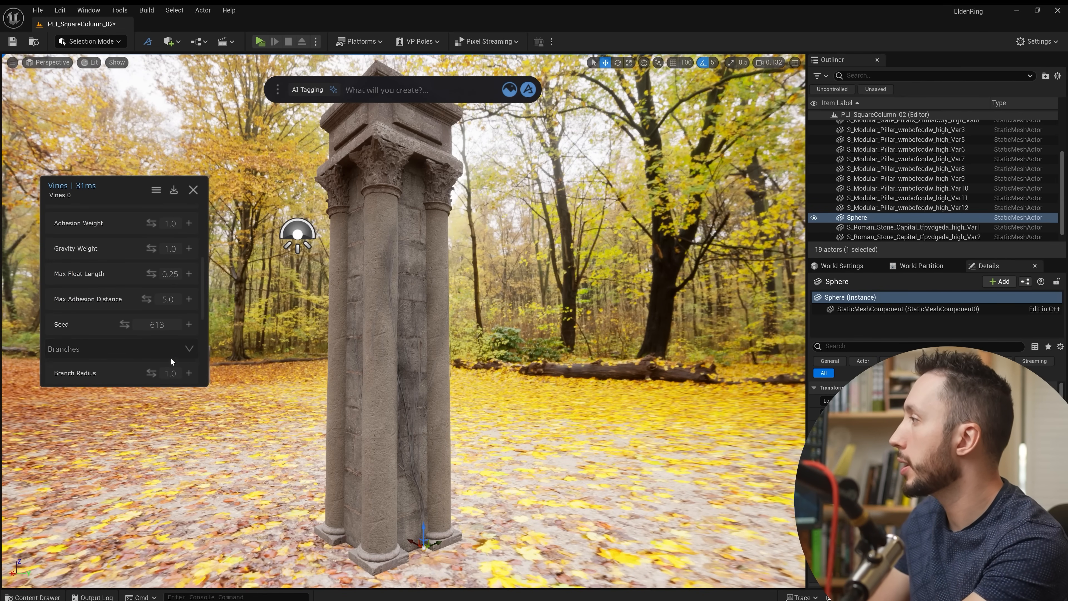
pyautogui.scroll(-3, 173, 351)
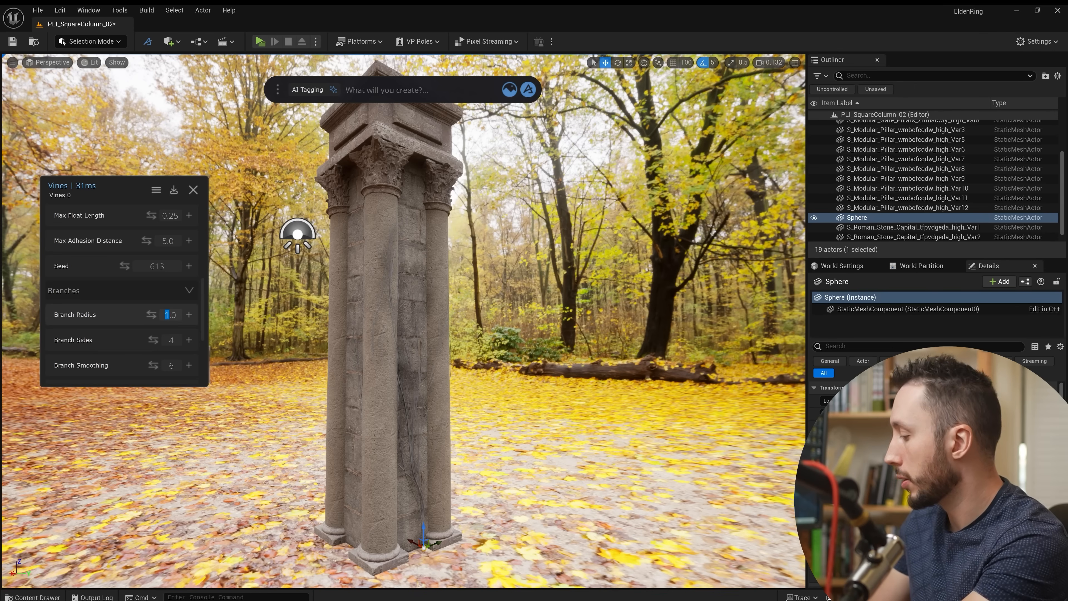
pyautogui.scroll(1, 167, 314)
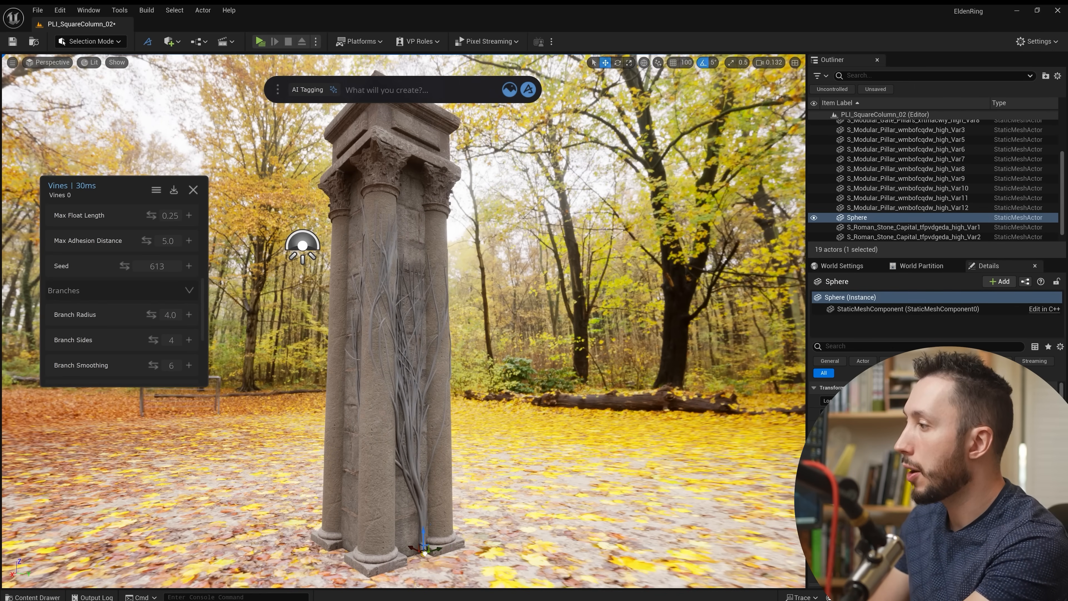
# Step: Move the origin sphere along the column's base and apply the Douglas fir bark material instance to the vines
pyautogui.moveTo(411, 546); pyautogui.dragTo(447, 547)
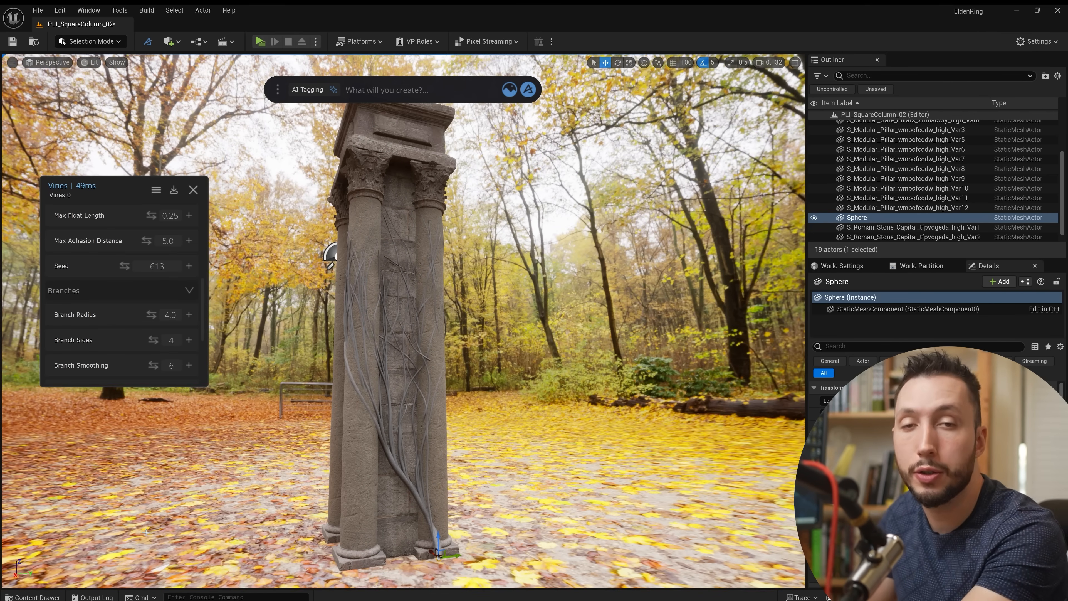
pyautogui.click(37, 597)
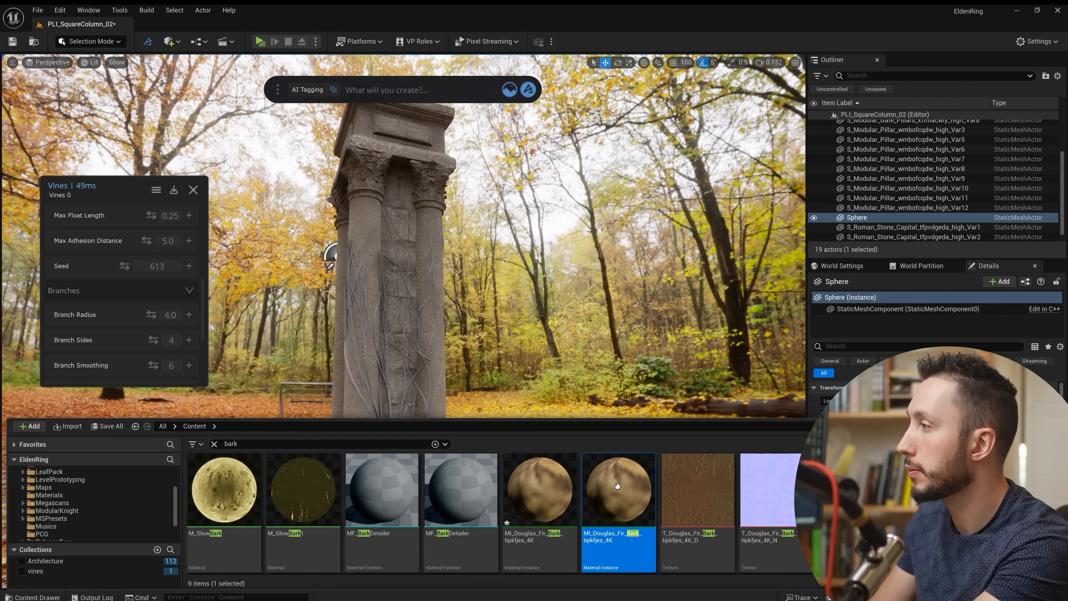
pyautogui.moveTo(617, 486); pyautogui.dragTo(355, 386)
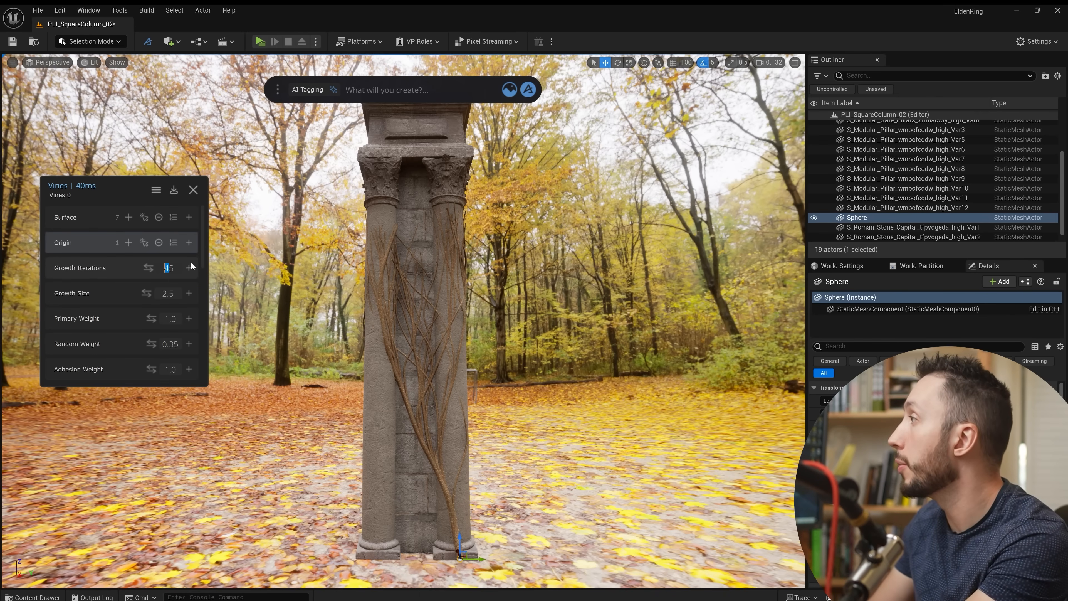
# Step: Try the vines at 15 Growth Iterations and raise the value to 75
pyautogui.write('1')
pyautogui.press('Return')
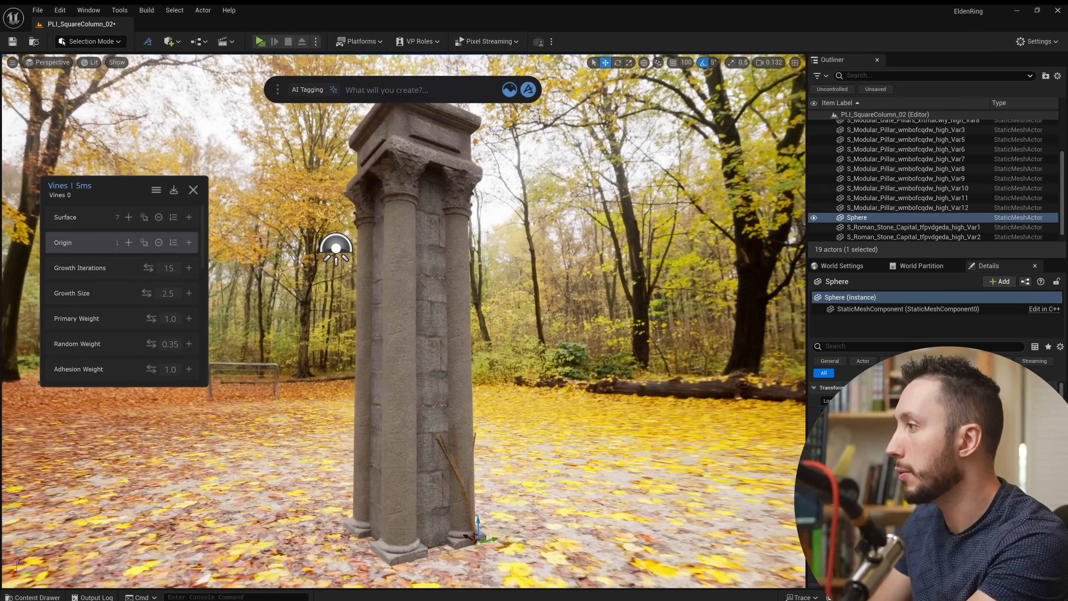
pyautogui.keyDown('alt'); pyautogui.moveTo(320, 226); pyautogui.dragTo(290, 255); pyautogui.keyUp('alt')
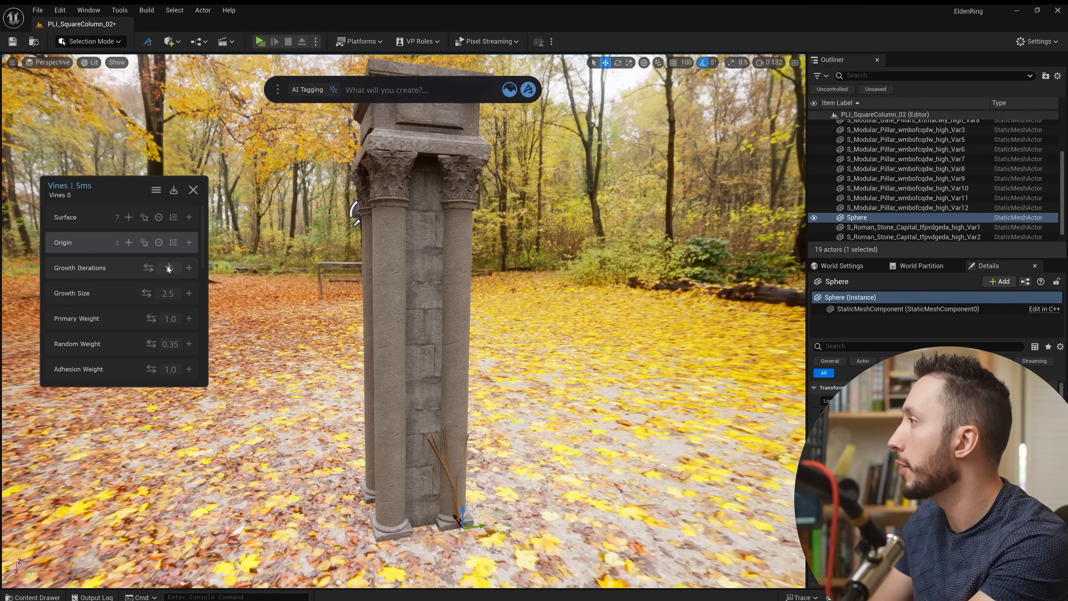
pyautogui.write('7')
pyautogui.press('Return')
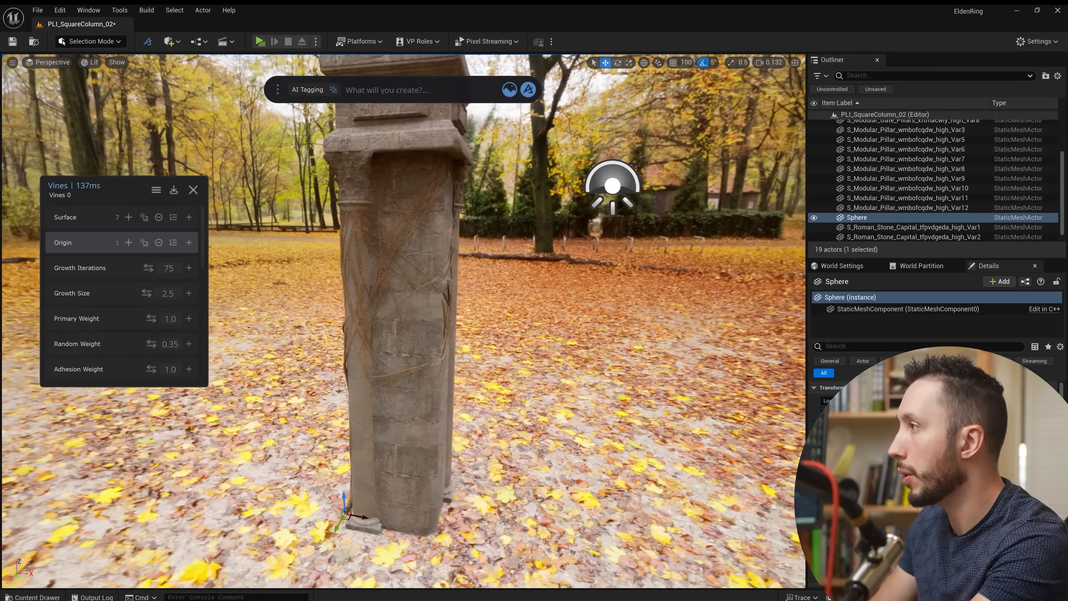
# Step: Set the vines' Growth Iterations to 50
pyautogui.keyDown('alt'); pyautogui.moveTo(397, 313); pyautogui.dragTo(470, 312); pyautogui.keyUp('alt')
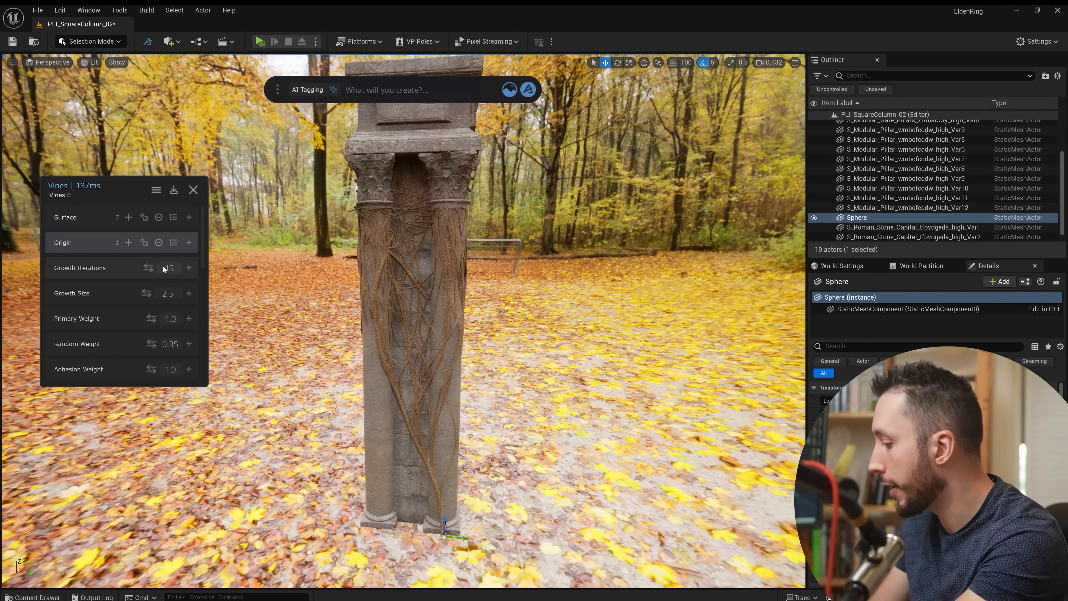
pyautogui.write('4')
pyautogui.press('Return')
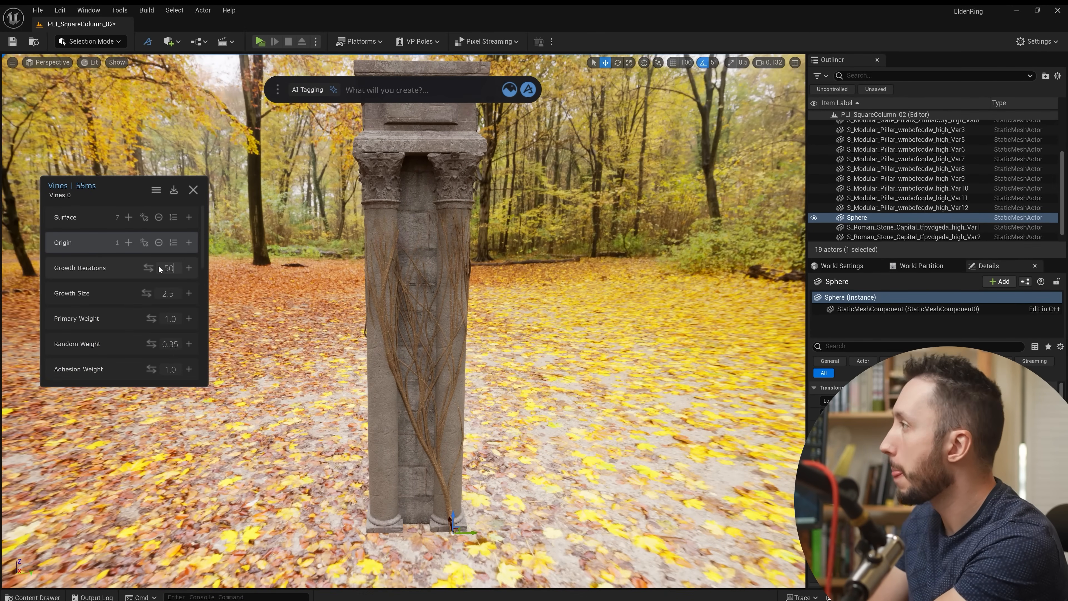
pyautogui.scroll(-6, 111, 328)
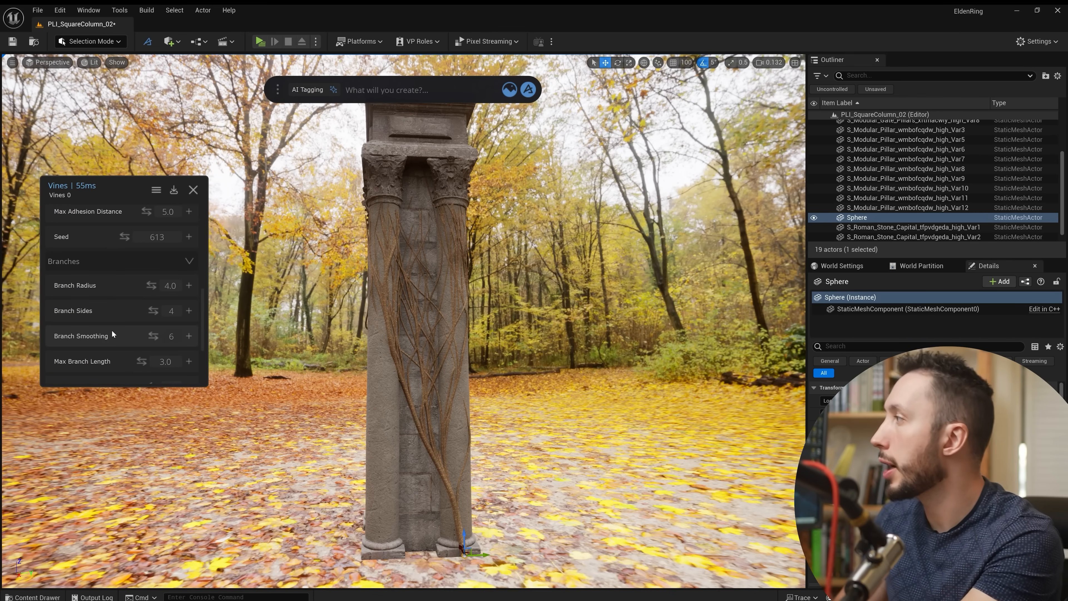
pyautogui.scroll(2, 135, 281)
pyautogui.scroll(2, 134, 281)
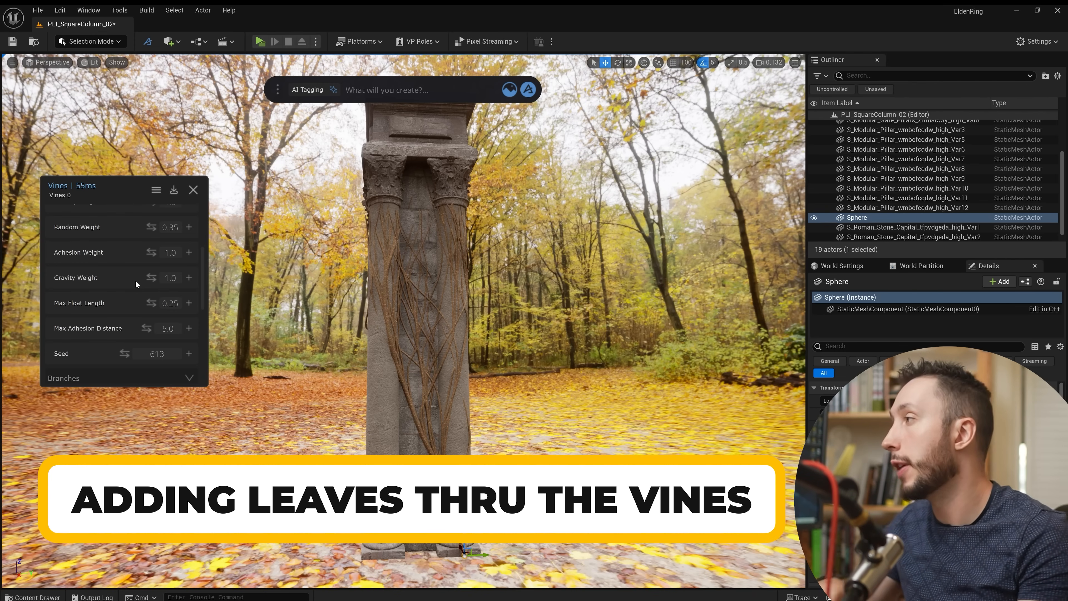
# Step: Collapse the vines' Branches settings and expand the Leaves settings
pyautogui.scroll(-5, 141, 304)
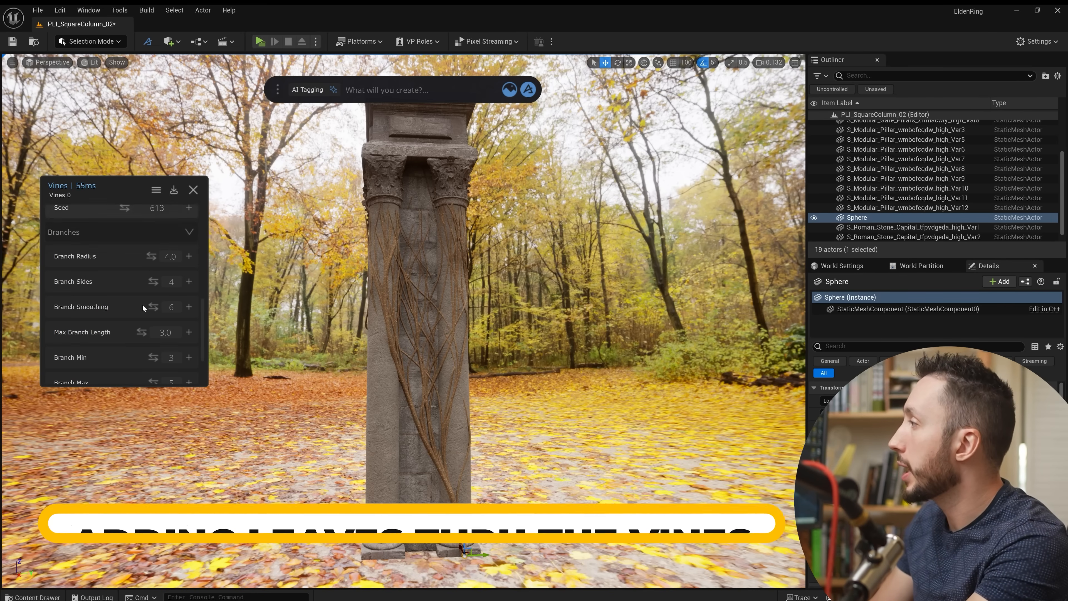
pyautogui.click(190, 232)
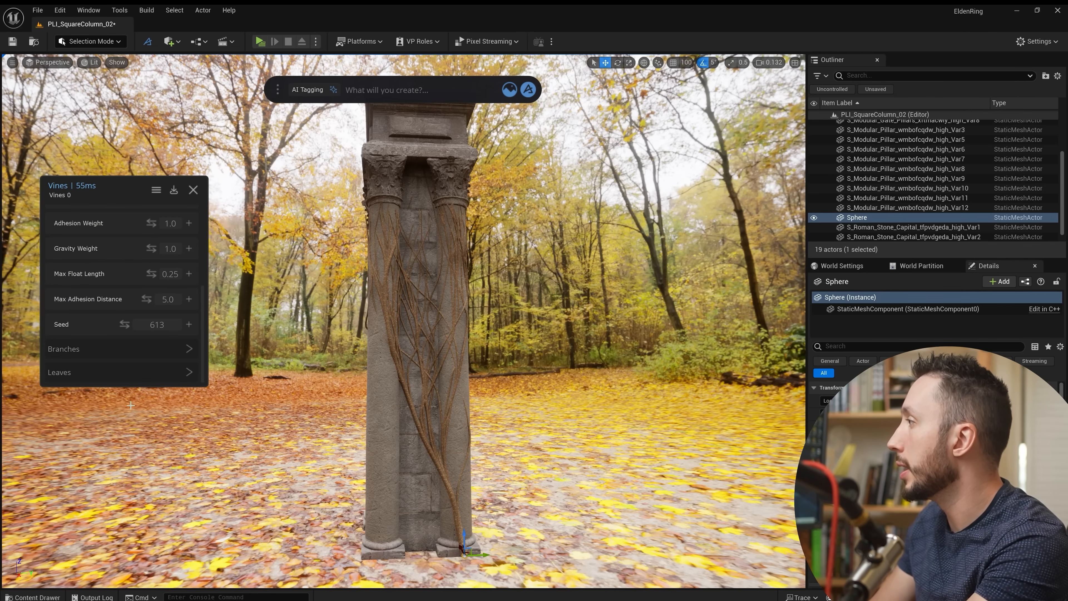
pyautogui.click(188, 372)
pyautogui.scroll(-3, 181, 356)
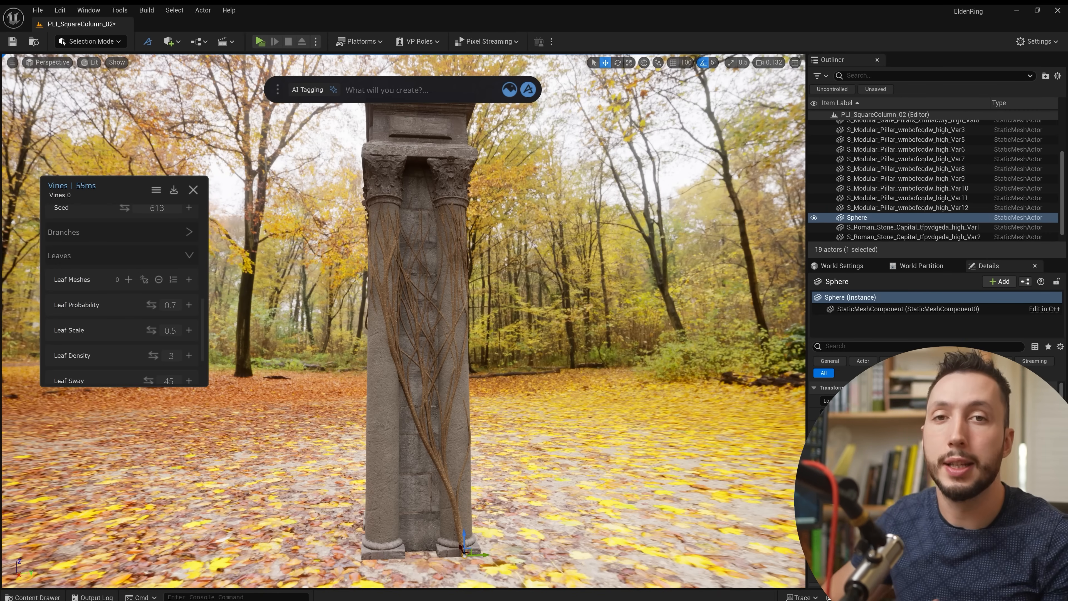
# Step: Search the project assets for "leaf", place SM_Leaf_29 in the level and assign it to the vines' Leaf Meshes
pyautogui.click(509, 89)
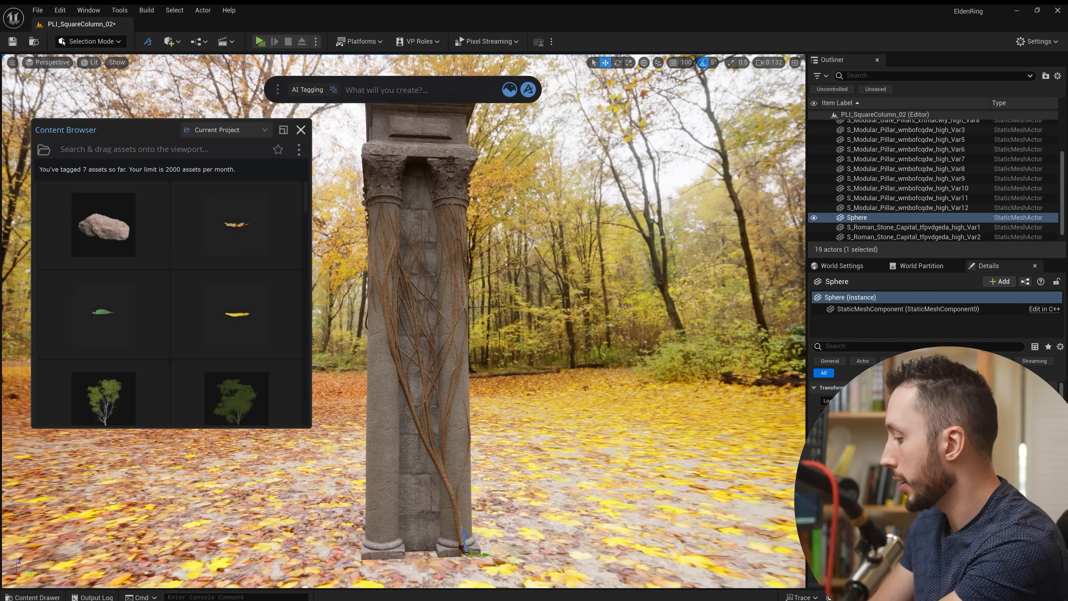
pyautogui.write('leaf')
pyautogui.moveTo(103, 351); pyautogui.dragTo(339, 523)
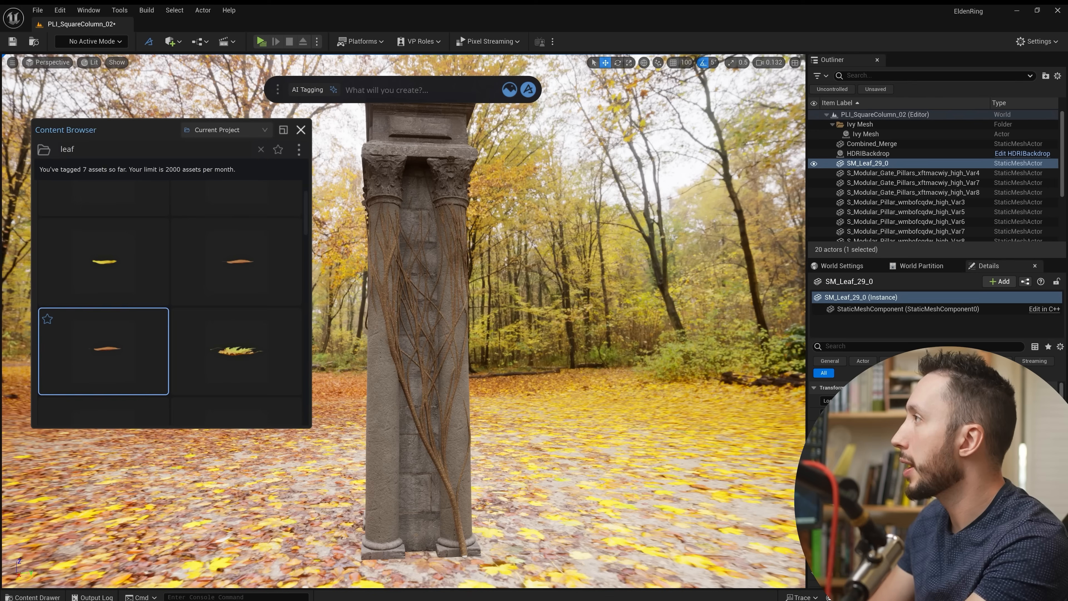
pyautogui.click(300, 130)
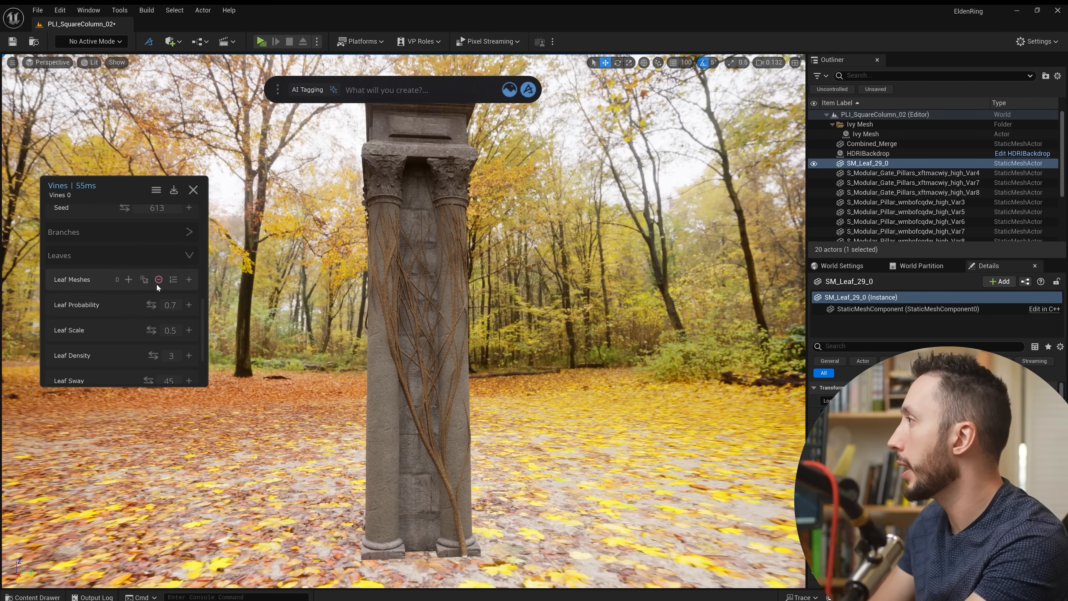
pyautogui.click(128, 279)
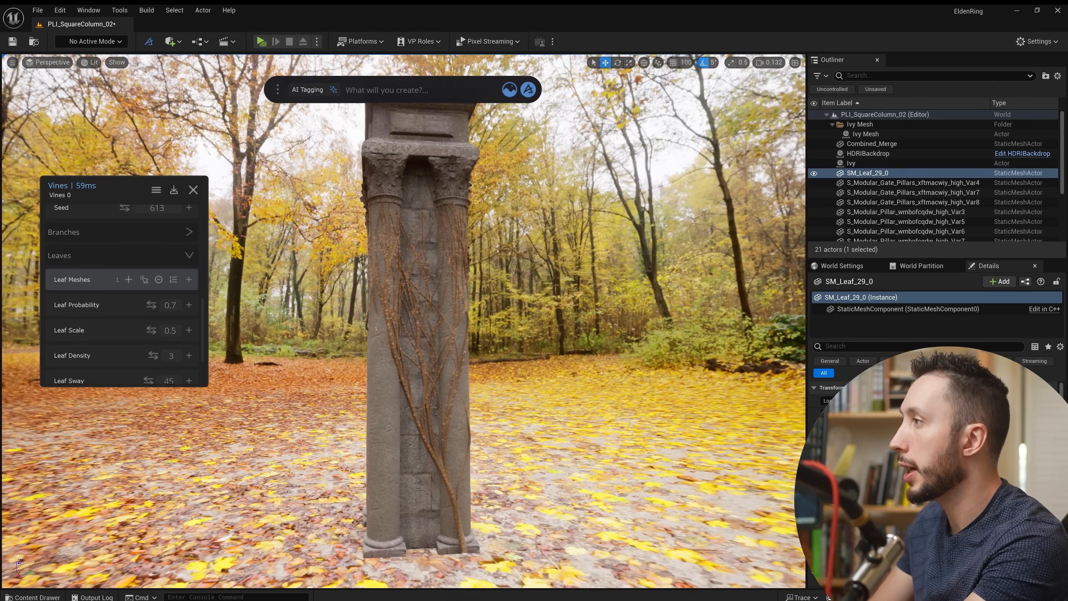
# Step: Set the vines' Leaf Scale to 1.5
pyautogui.keyDown('alt'); pyautogui.moveTo(479, 338); pyautogui.dragTo(521, 335); pyautogui.keyUp('alt')
pyautogui.keyDown('alt'); pyautogui.moveTo(326, 336); pyautogui.dragTo(329, 356); pyautogui.keyUp('alt')
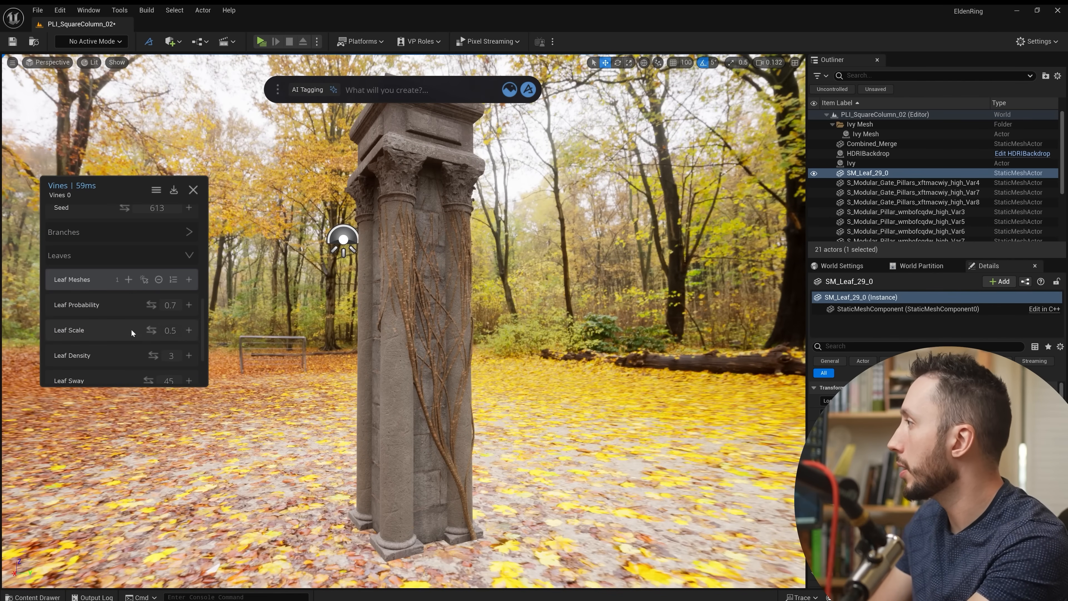
pyautogui.scroll(-1, 131, 333)
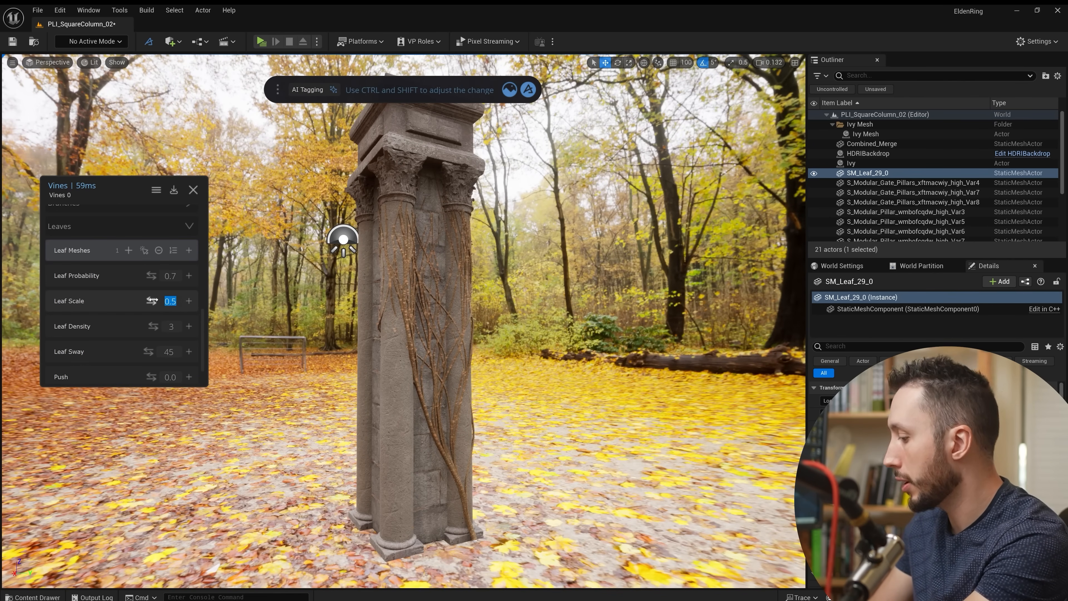
pyautogui.press('Return')
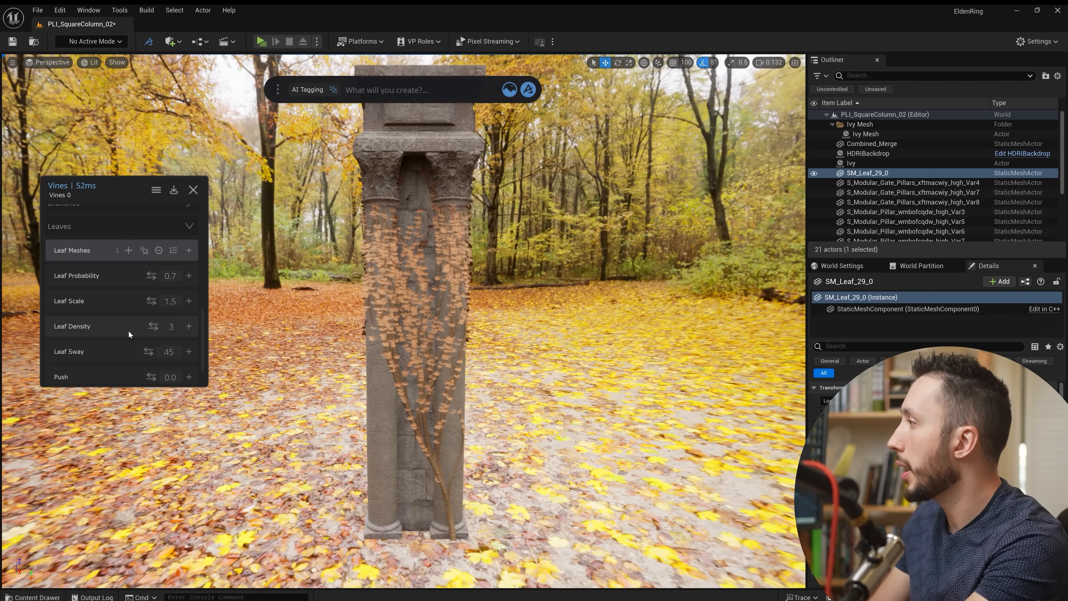
# Step: Set the leaves' Forward Axis to X and inspect the leafy vines around the column
pyautogui.scroll(-1, 129, 330)
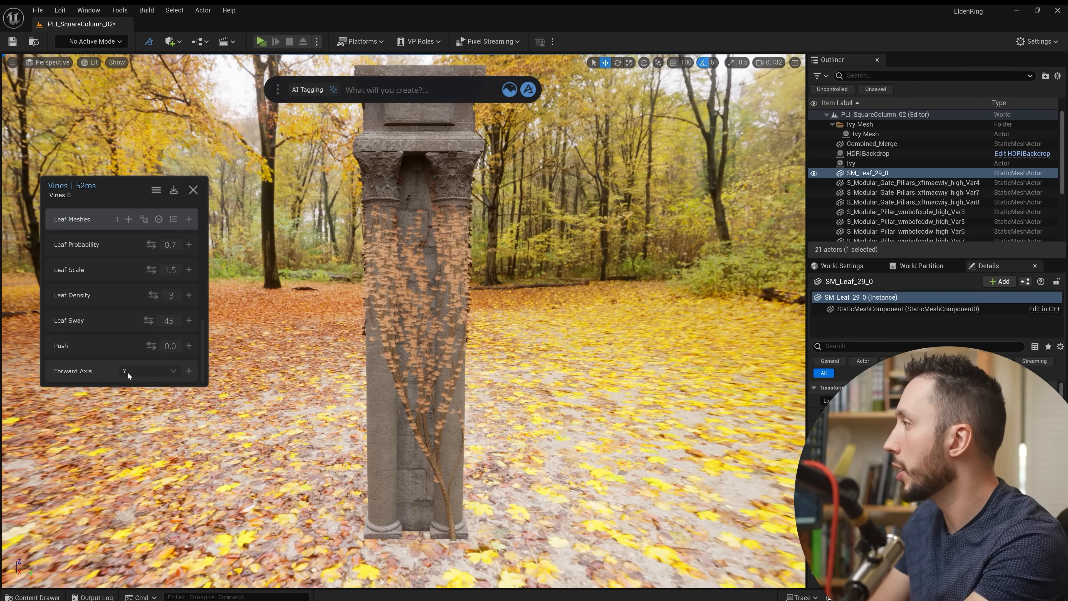
pyautogui.click(173, 371)
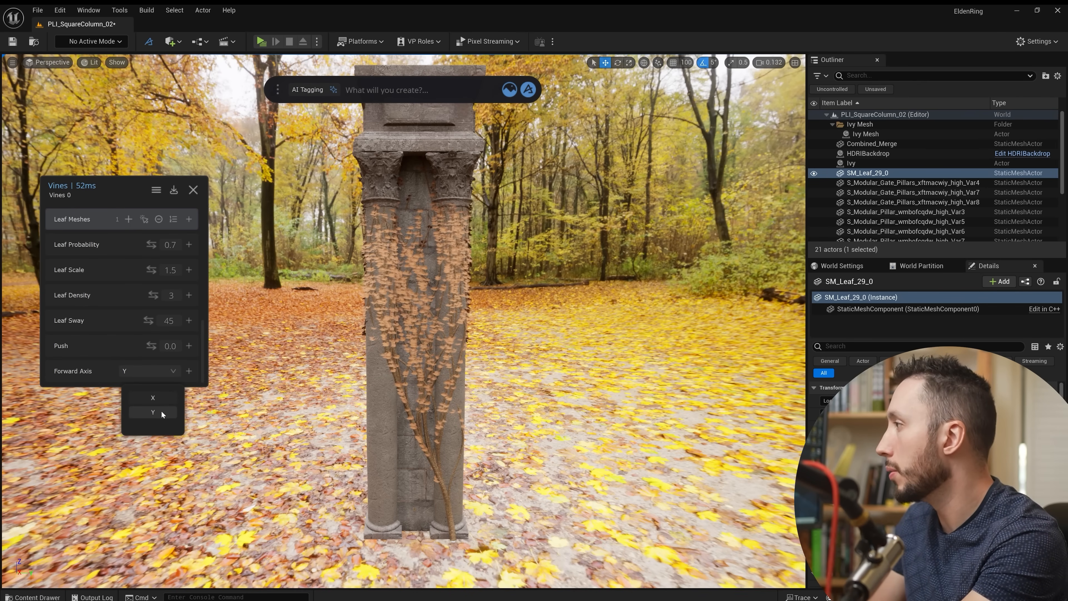
pyautogui.click(158, 399)
pyautogui.keyDown('alt'); pyautogui.moveTo(450, 340); pyautogui.dragTo(519, 358); pyautogui.keyUp('alt')
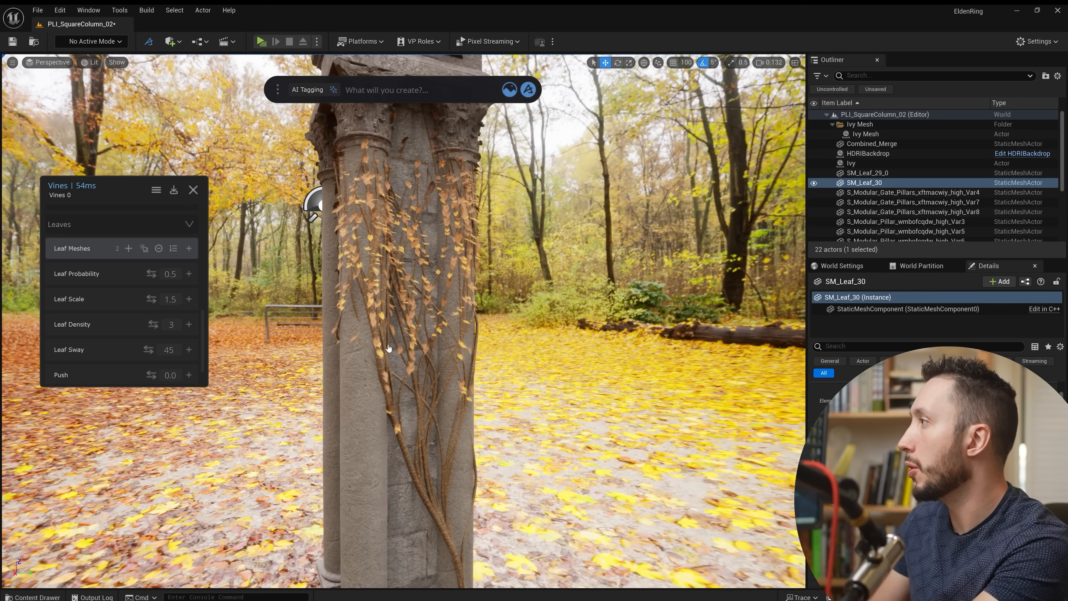
pyautogui.scroll(-2, 101, 328)
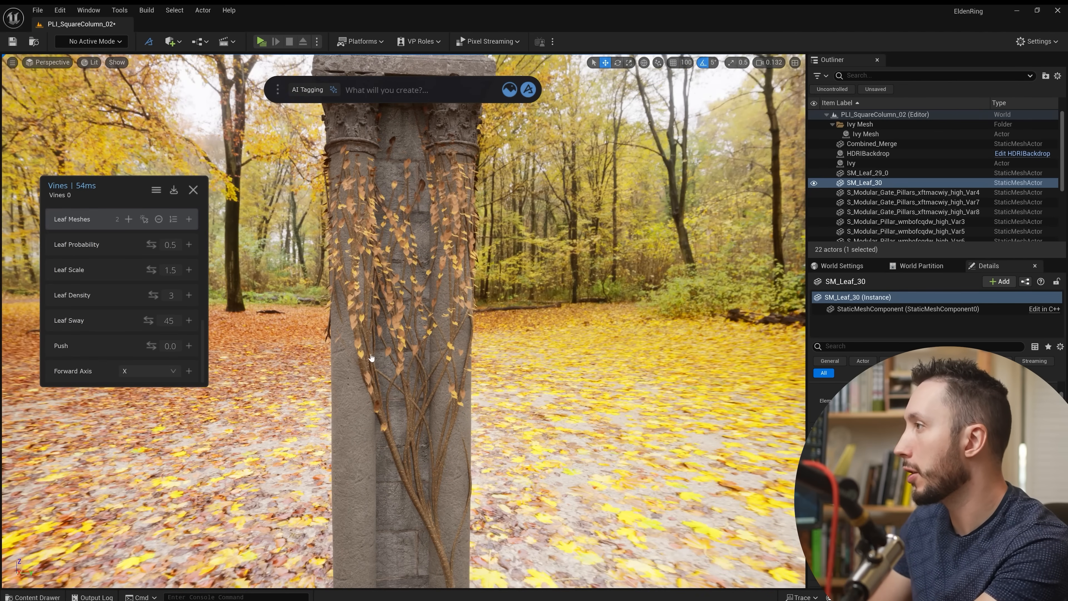
pyautogui.moveTo(372, 358)
pyautogui.keyDown('alt'); pyautogui.mouseDown()
pyautogui.moveTo(437, 390)
pyautogui.moveTo(342, 349)
pyautogui.moveTo(381, 354)
pyautogui.mouseUp(); pyautogui.keyUp('alt')
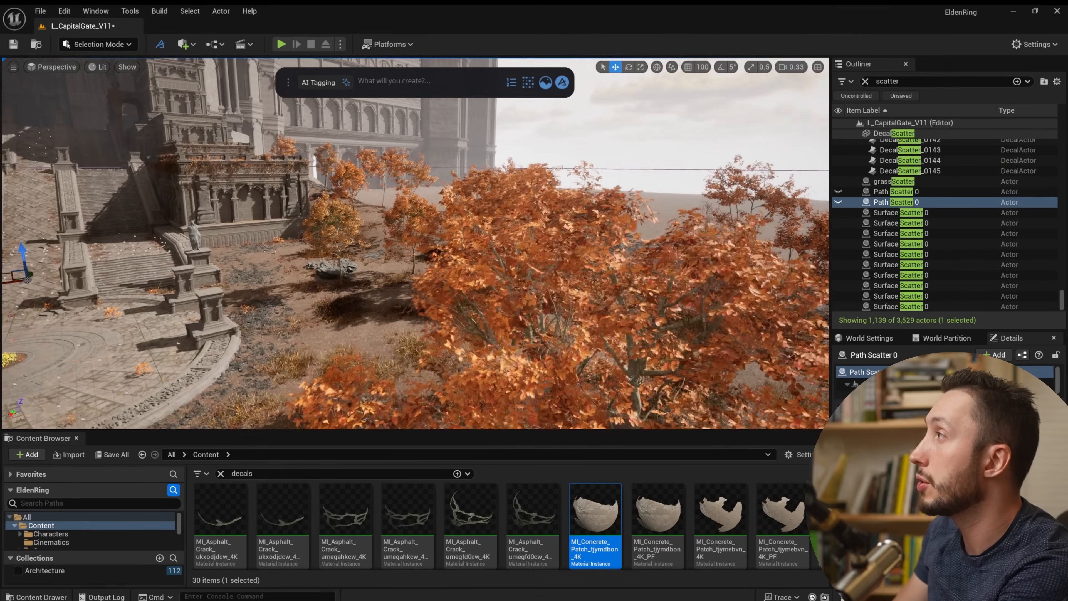
# Step: Use Draw Curve to trace a curve on the landscape along the outer edge of the trees beside the gate
pyautogui.moveTo(415, 244); pyautogui.dragTo(416, 311, button='right')
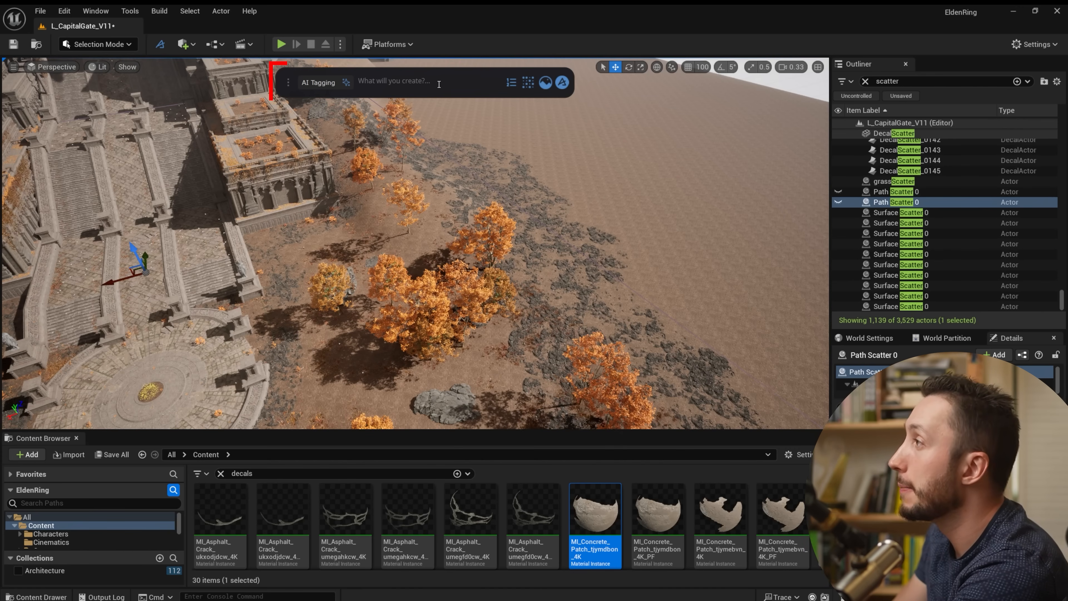
pyautogui.write('sc')
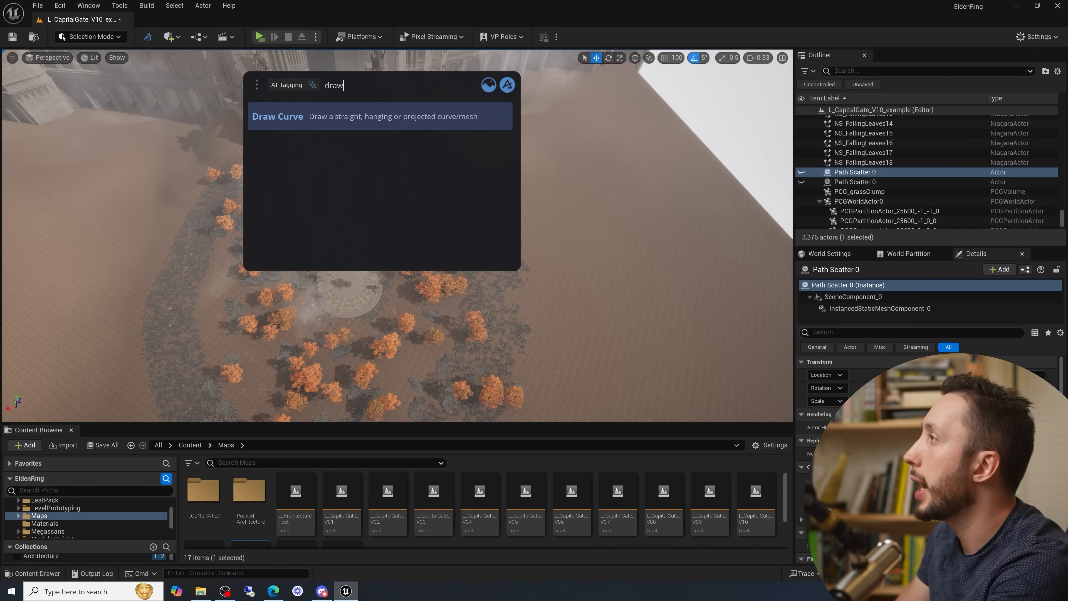
pyautogui.click(293, 119)
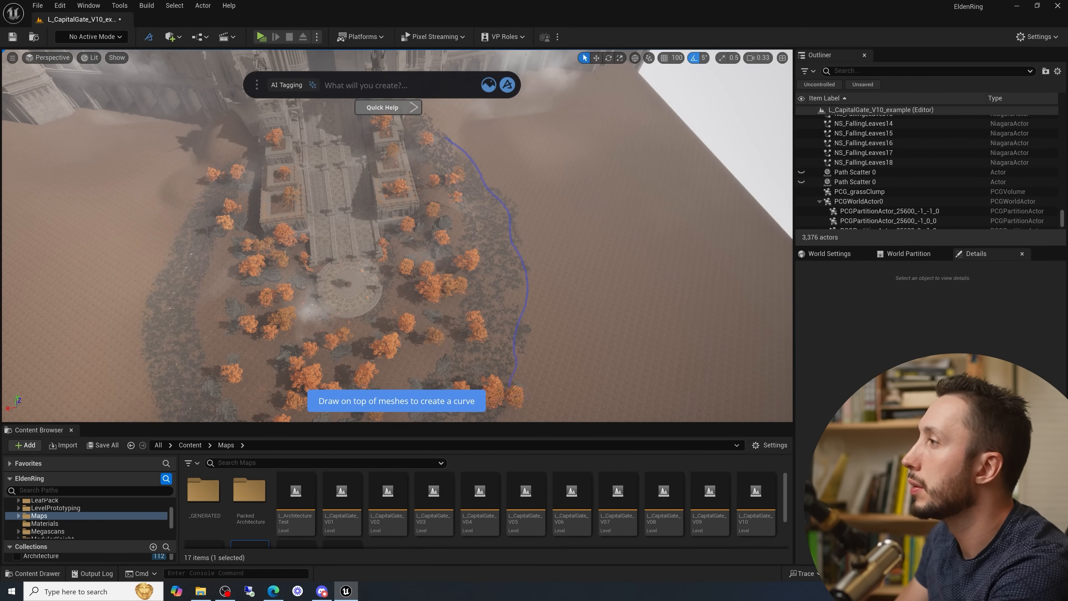
pyautogui.moveTo(509, 385); pyautogui.dragTo(508, 386)
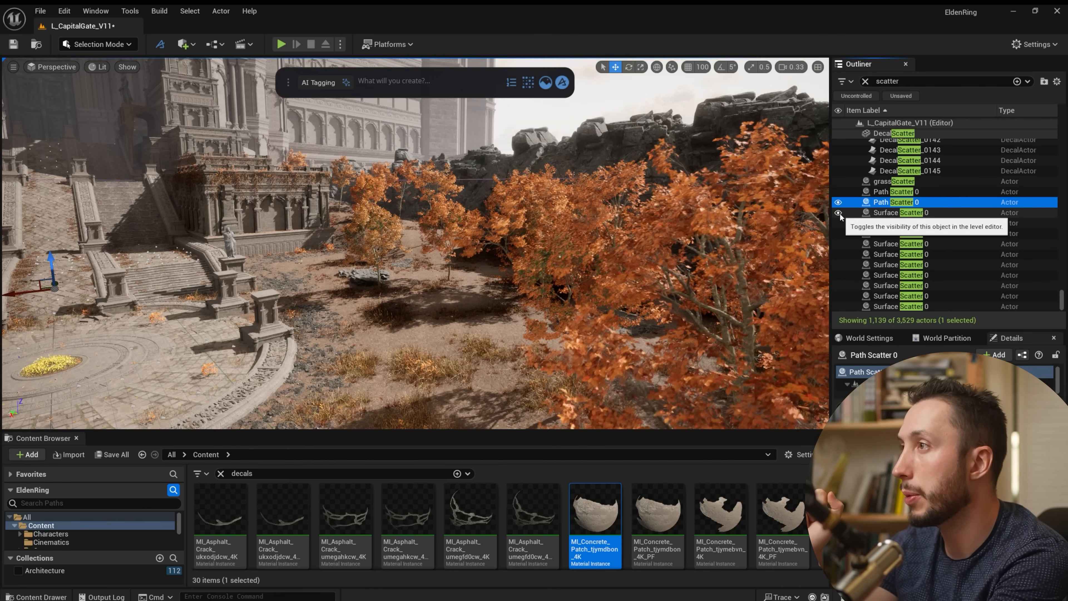
# Step: Unhide the tree groups GroupActor2 and GroupActor3 around the gate
pyautogui.moveTo(622, 252); pyautogui.dragTo(715, 253, button='right')
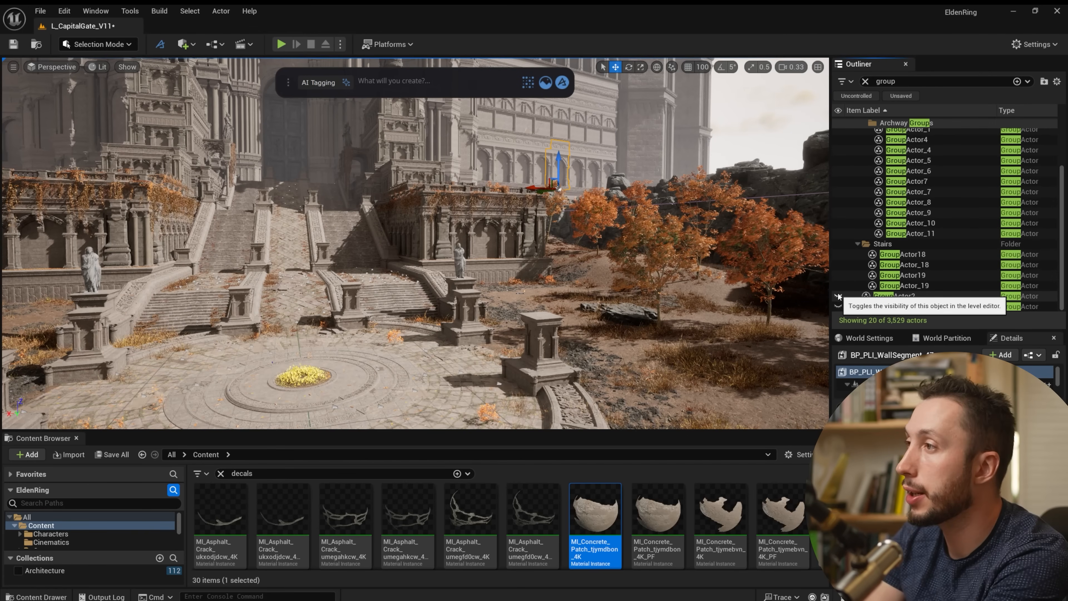
pyautogui.click(838, 296)
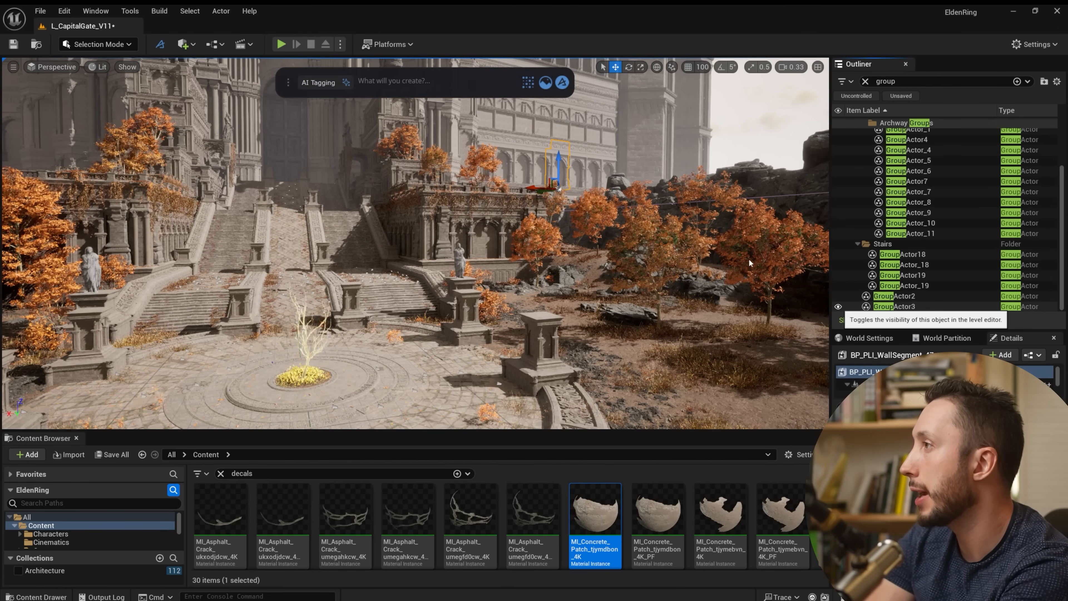
pyautogui.moveTo(673, 253); pyautogui.dragTo(589, 269, button='right')
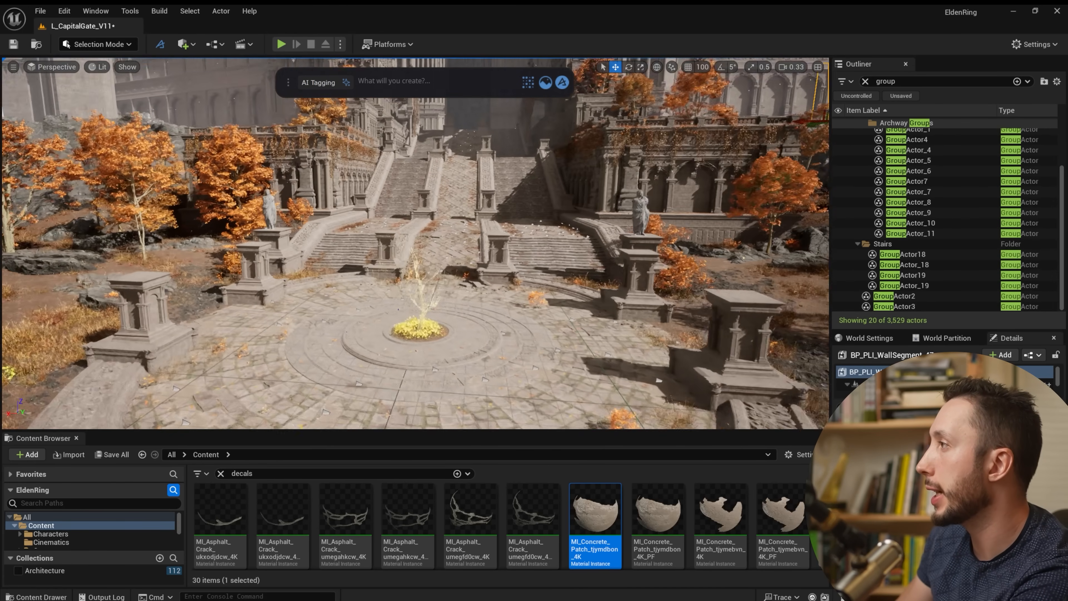
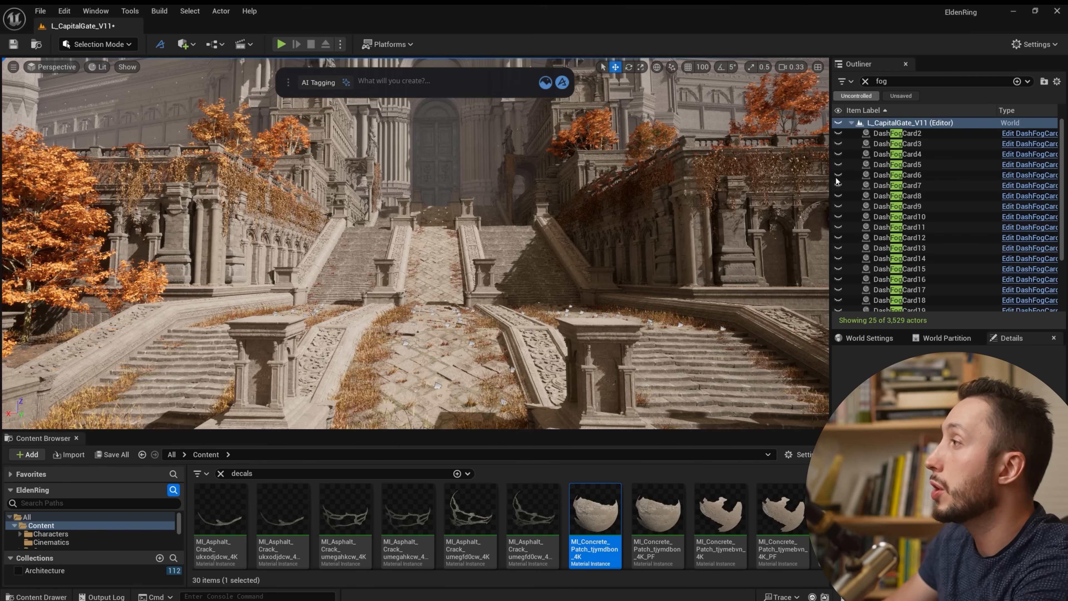
# Step: Adjust the Time Of Day of Ultra_Dynamic_Sky to about 900 and check the lighting on the gate and stairs
pyautogui.moveTo(416, 243); pyautogui.dragTo(441, 198, button='right')
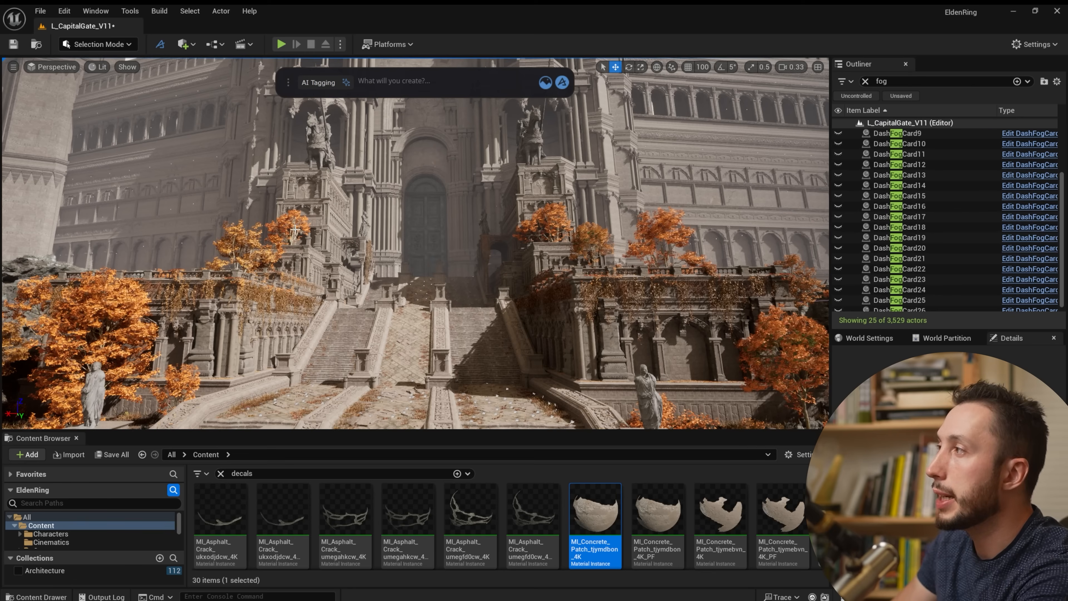
pyautogui.moveTo(415, 243); pyautogui.dragTo(454, 236, button='right')
pyautogui.moveTo(362, 251); pyautogui.dragTo(326, 251, button='right')
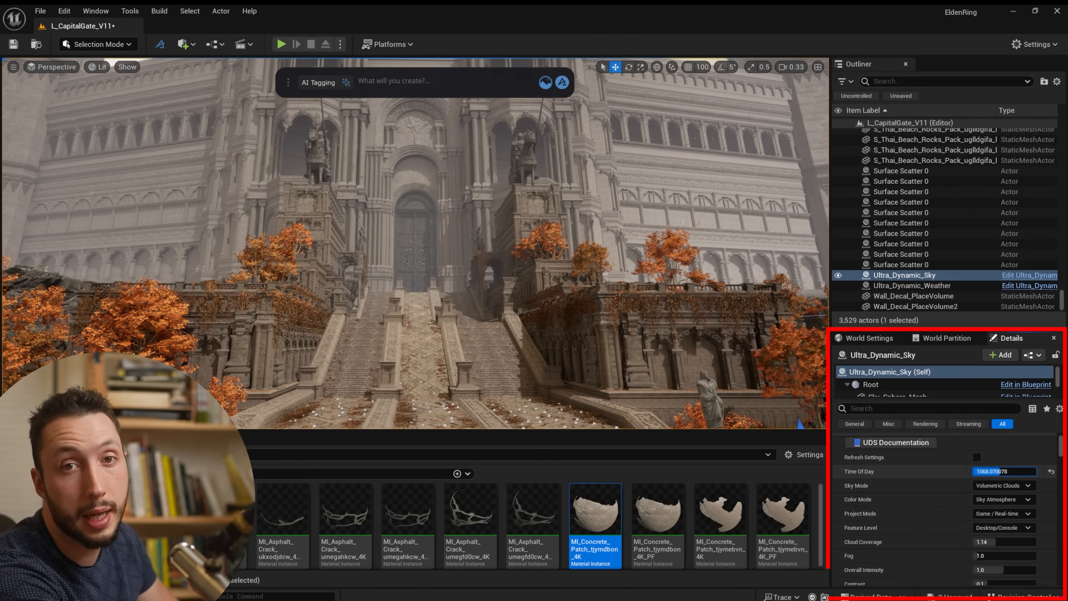
pyautogui.moveTo(997, 471); pyautogui.dragTo(995, 471)
pyautogui.moveTo(708, 367); pyautogui.dragTo(721, 375, button='right')
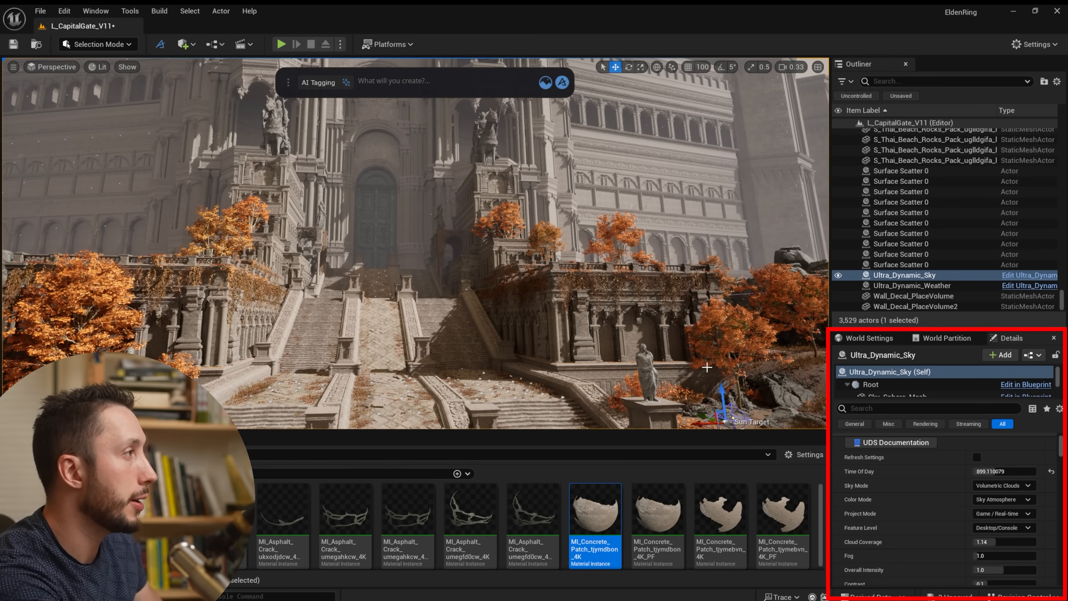
pyautogui.moveTo(506, 262); pyautogui.dragTo(481, 272, button='right')
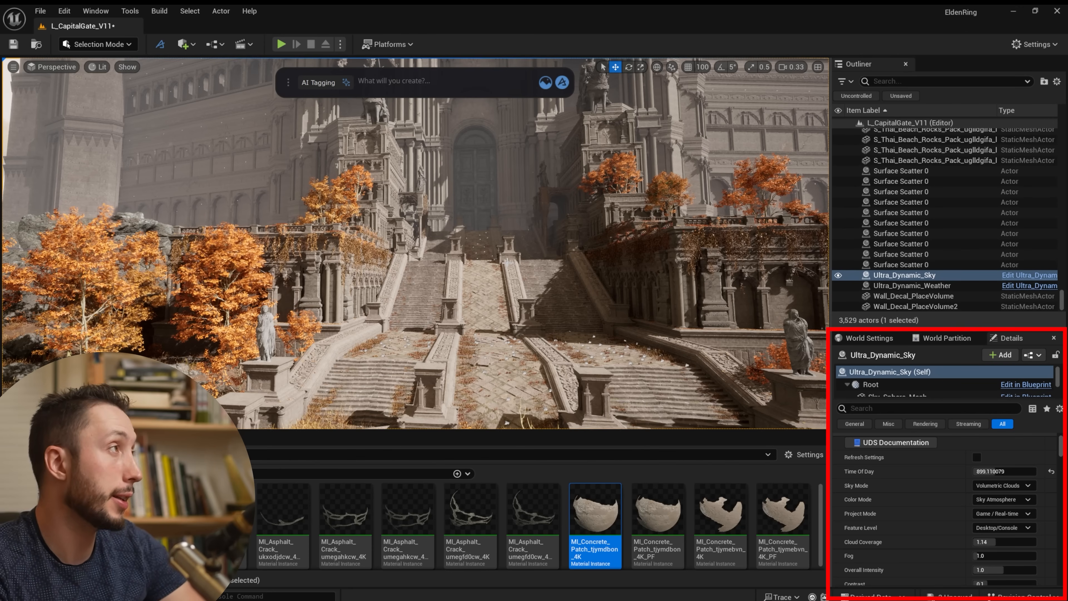
pyautogui.press('s')
pyautogui.moveTo(507, 263); pyautogui.dragTo(531, 280, button='right')
pyautogui.press('w')
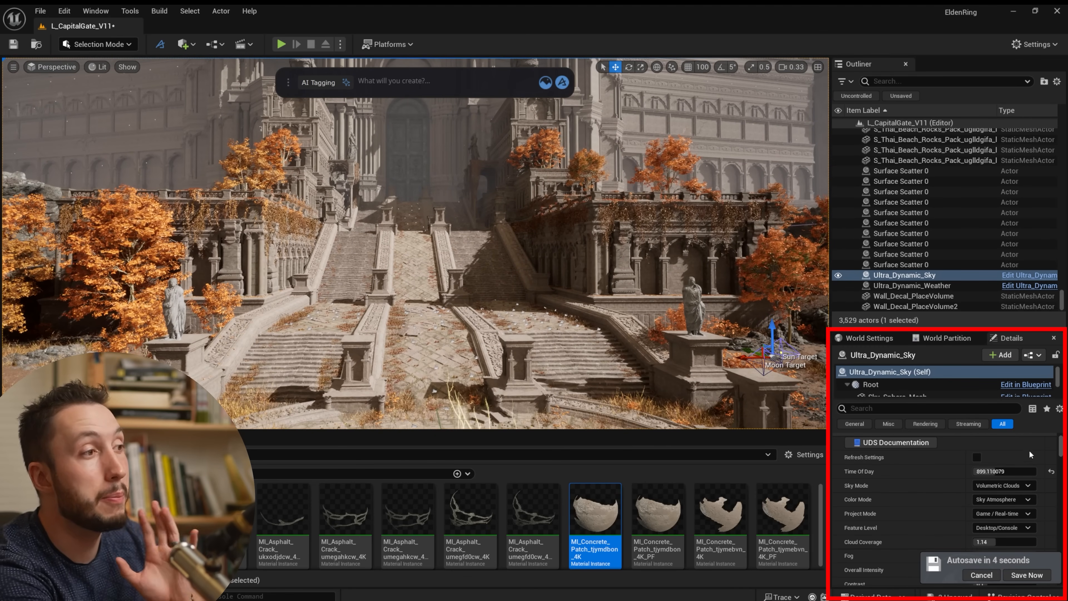
# Step: Look through the Ultra_Dynamic_Sky properties and select Ultra_Dynamic_Weather to view its settings
pyautogui.moveTo(1066, 449); pyautogui.dragTo(1061, 464)
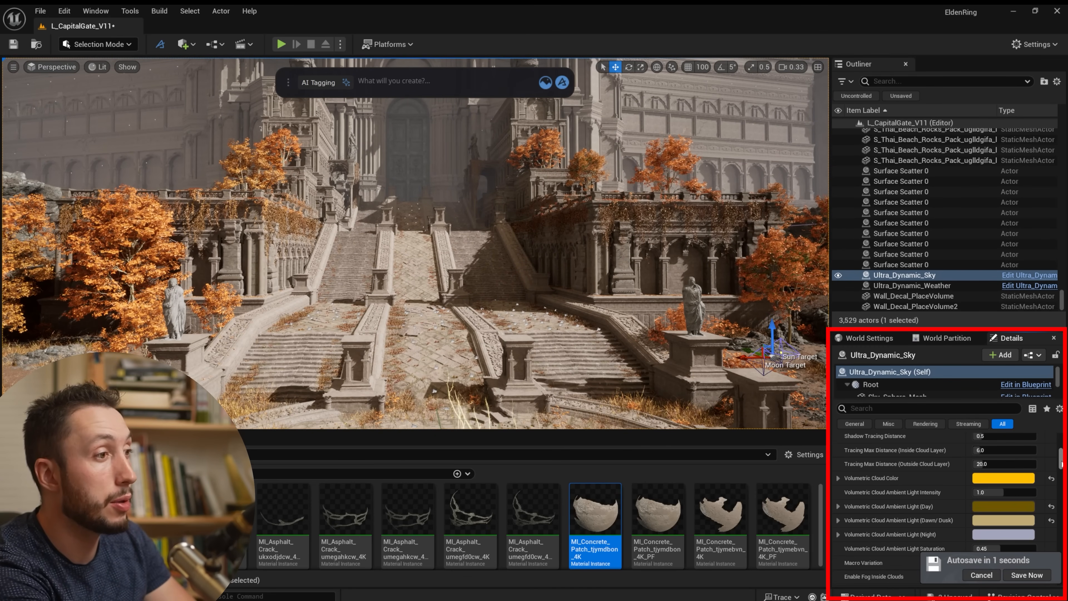
pyautogui.click(925, 286)
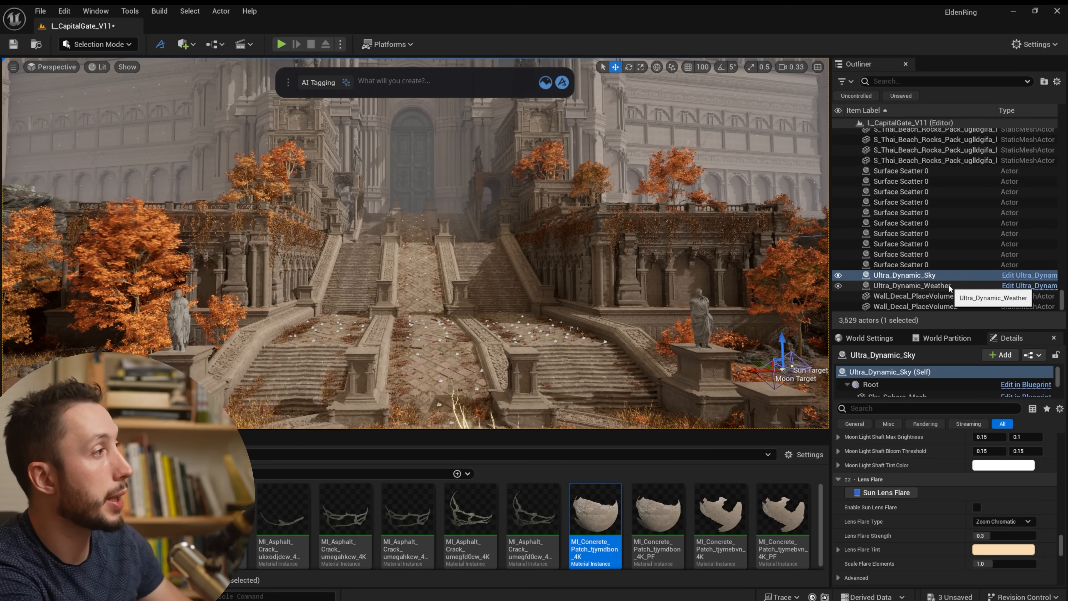
pyautogui.moveTo(694, 287)
pyautogui.mouseDown(button='right')
pyautogui.moveTo(708, 286)
pyautogui.moveTo(705, 273)
pyautogui.moveTo(688, 294)
pyautogui.mouseUp(button='right')
pyautogui.press('s')
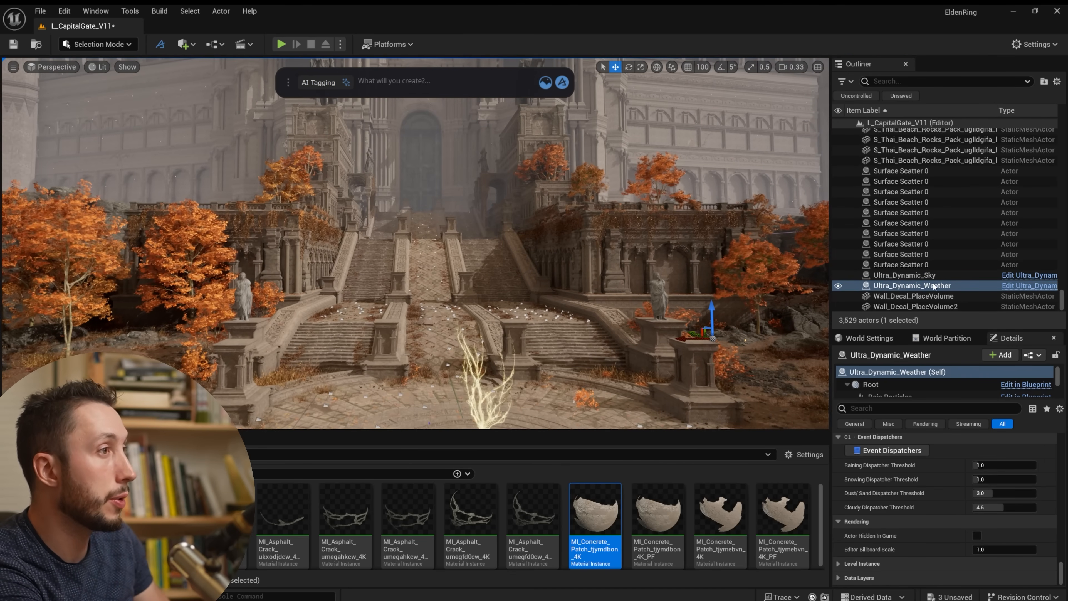
# Step: Assign the Snow_Blizzard preset as the Weather of Ultra_Dynamic_Weather and view its effect on the gate
pyautogui.moveTo(732, 396); pyautogui.dragTo(753, 392, button='right')
pyautogui.press('d')
pyautogui.press('a')
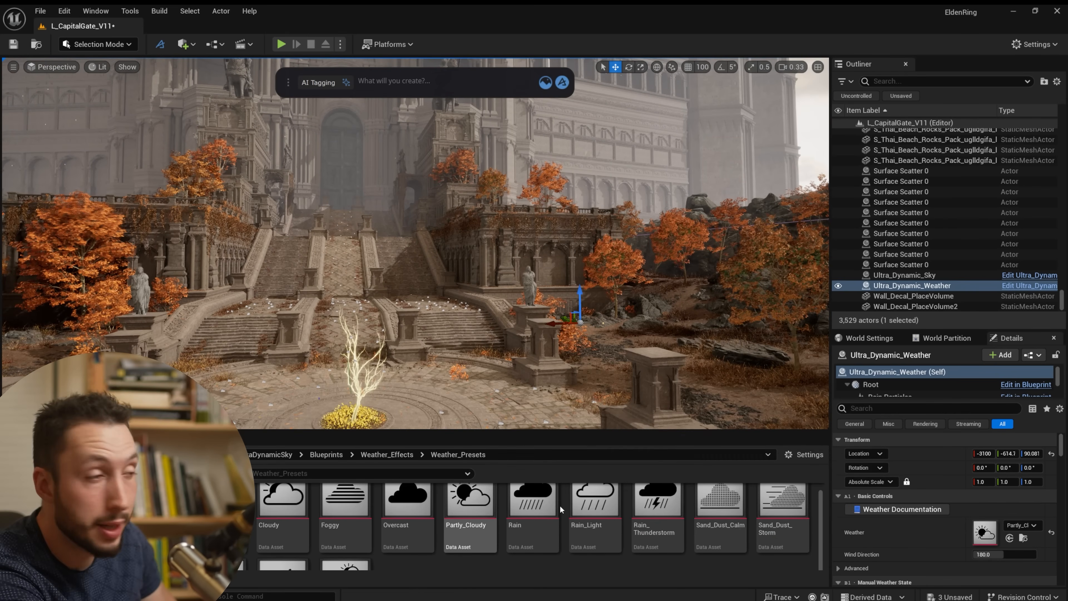
pyautogui.scroll(-2, 280, 505)
pyautogui.moveTo(298, 532); pyautogui.dragTo(985, 534)
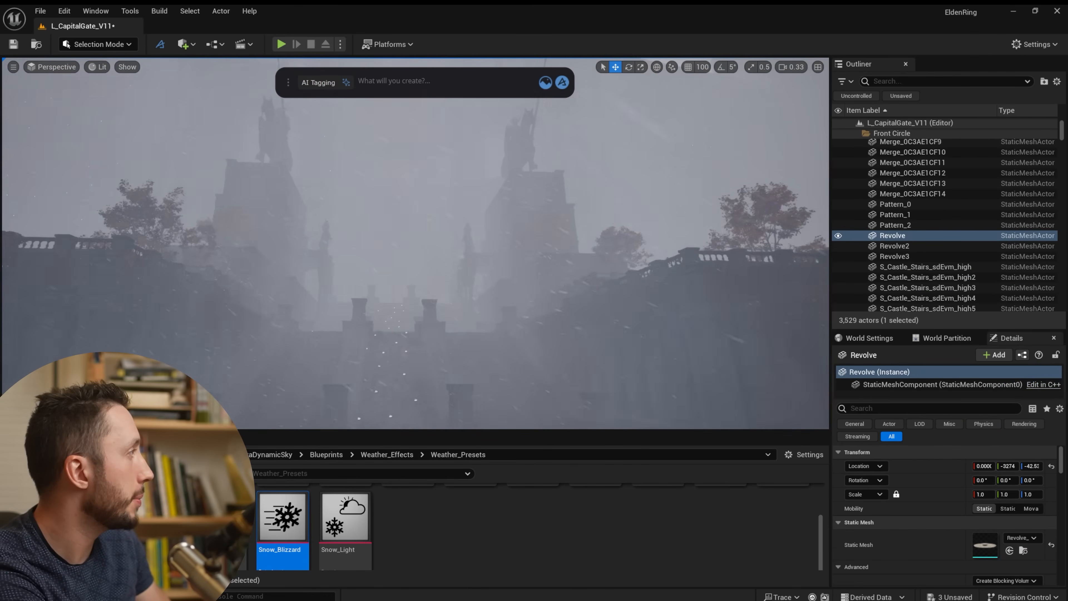
pyautogui.press('w')
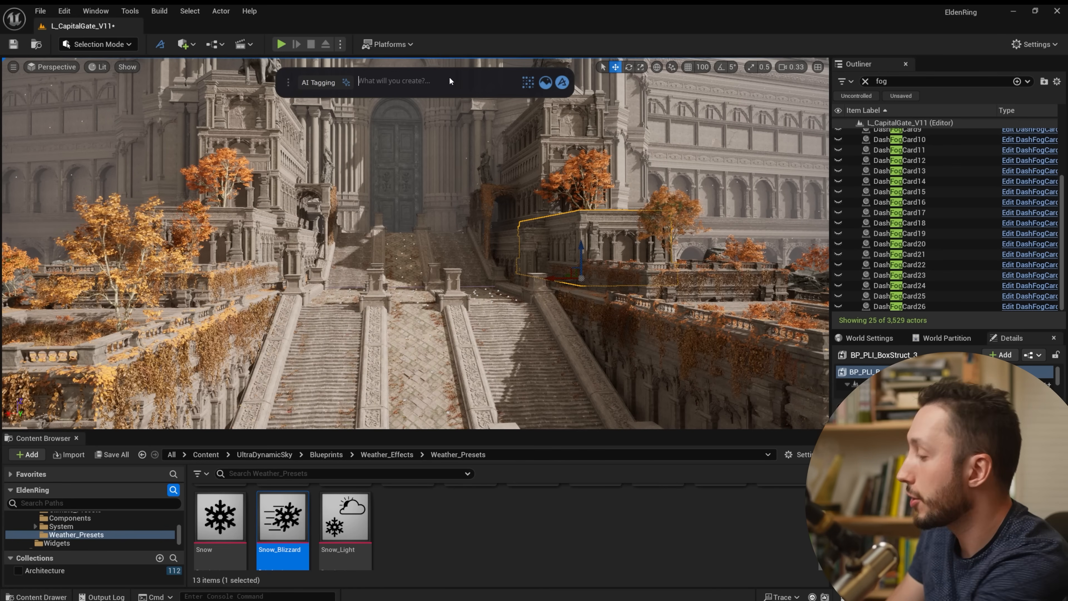
# Step: Create a fog card and position it in front of the gate's doorway above the central stairs
pyautogui.write('fog')
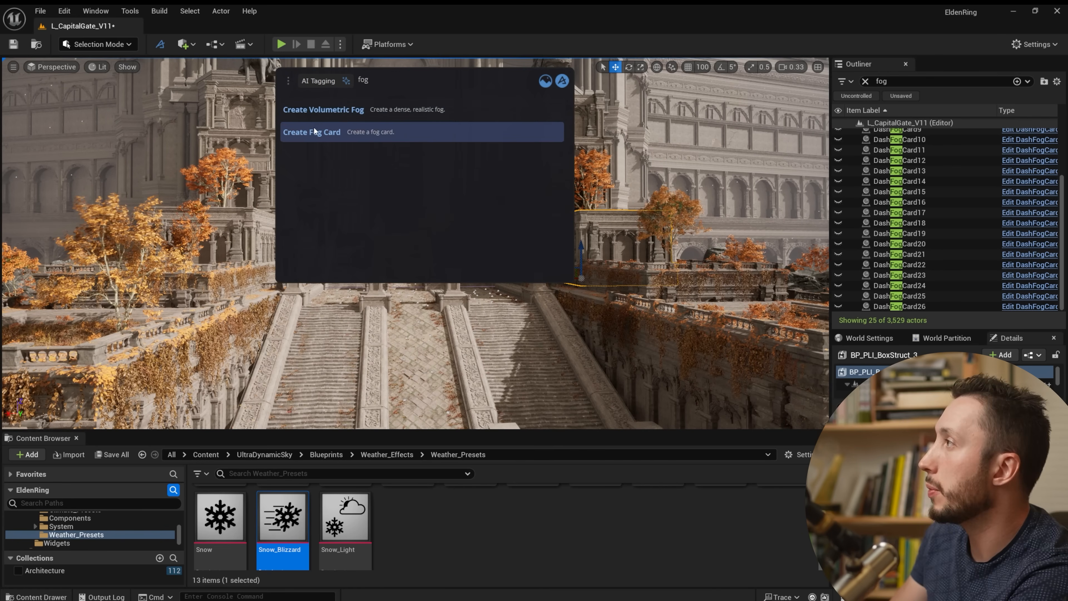
pyautogui.click(323, 131)
pyautogui.press('r')
pyautogui.press('w')
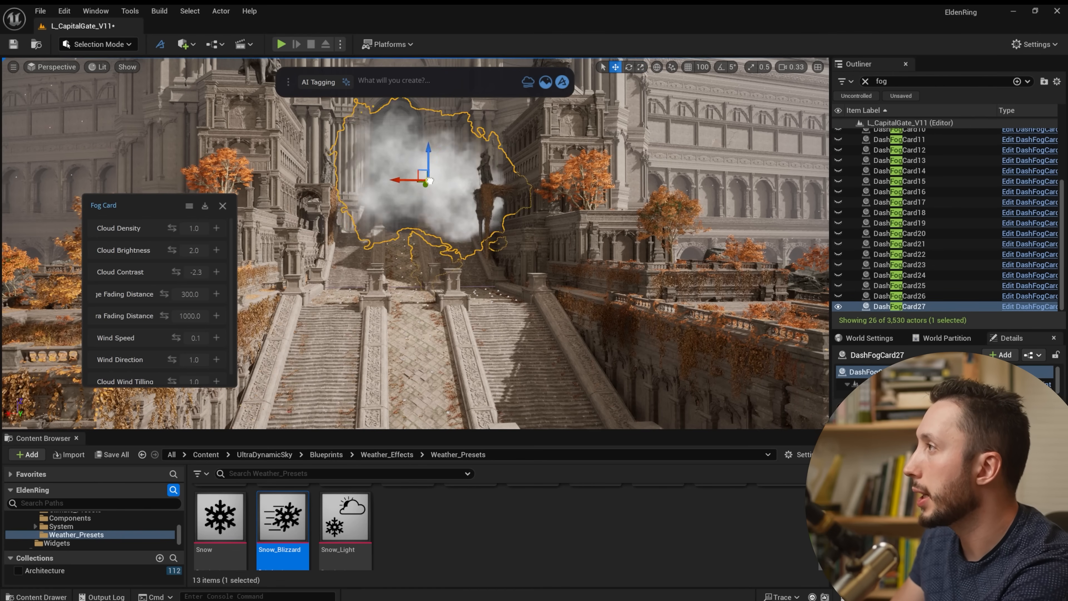
pyautogui.moveTo(432, 179)
pyautogui.mouseDown()
pyautogui.moveTo(453, 194)
pyautogui.moveTo(444, 189)
pyautogui.mouseUp()
pyautogui.press('w')
pyautogui.moveTo(444, 189)
pyautogui.mouseDown(button='right')
pyautogui.moveTo(479, 199)
pyautogui.moveTo(450, 185)
pyautogui.mouseUp(button='right')
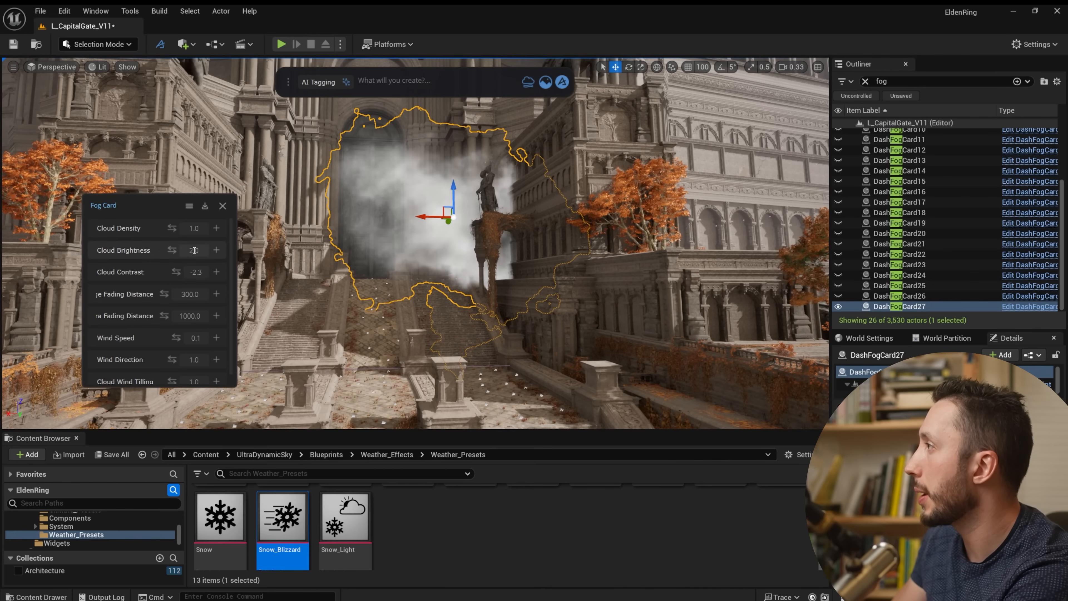
# Step: Set the fog card's Cloud Brightness to 0.2, check the haze from several distances and close its settings
pyautogui.moveTo(176, 251); pyautogui.dragTo(138, 252)
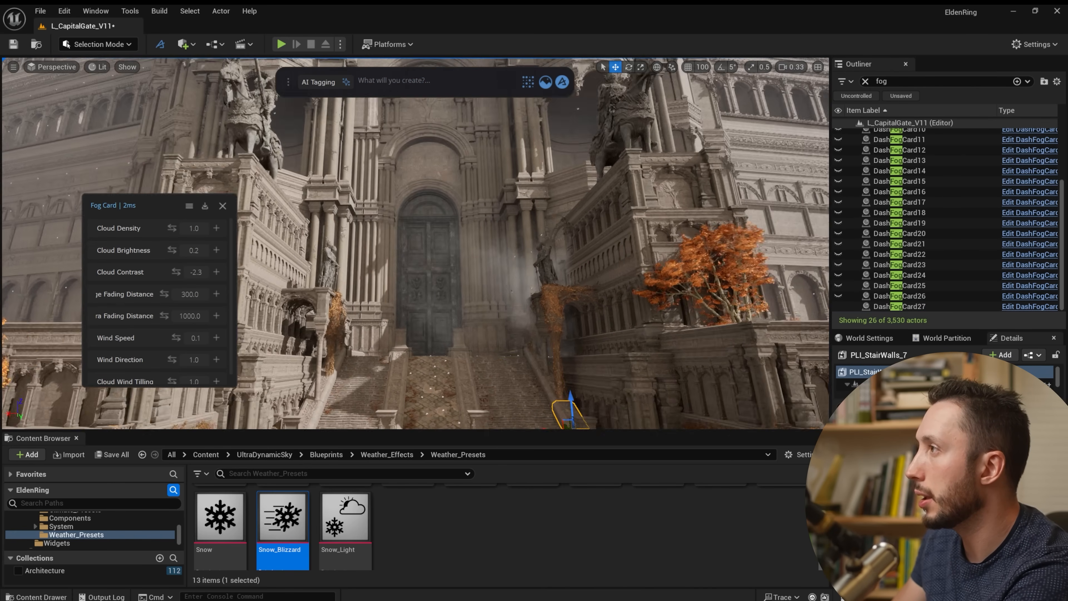
pyautogui.moveTo(336, 274); pyautogui.dragTo(359, 268, button='right')
pyautogui.press('w')
pyautogui.scroll(-1, 178, 333)
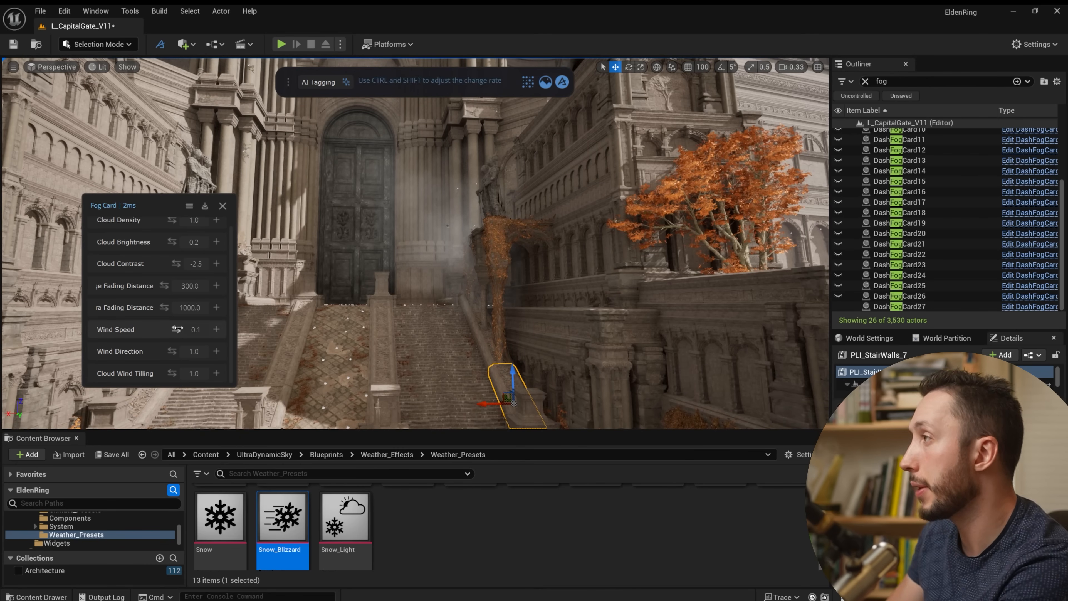
pyautogui.press('s')
pyautogui.moveTo(534, 255)
pyautogui.mouseDown(button='right')
pyautogui.moveTo(523, 231)
pyautogui.moveTo(544, 242)
pyautogui.mouseUp(button='right')
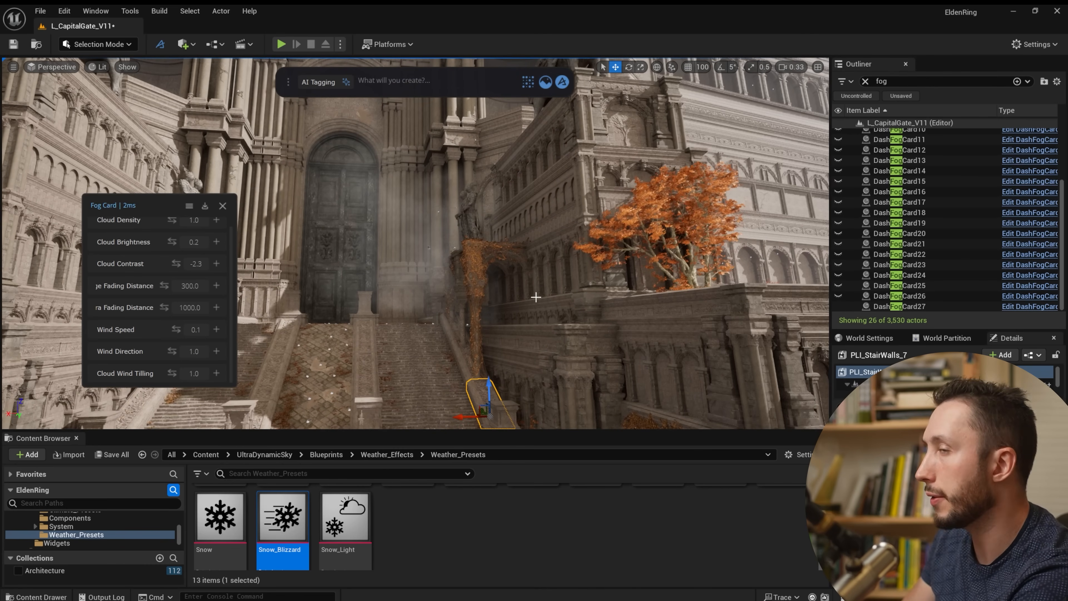
pyautogui.click(221, 207)
pyautogui.moveTo(320, 252)
pyautogui.mouseDown(button='right')
pyautogui.moveTo(313, 240)
pyautogui.moveTo(290, 251)
pyautogui.moveTo(301, 248)
pyautogui.mouseUp(button='right')
pyautogui.press('s')
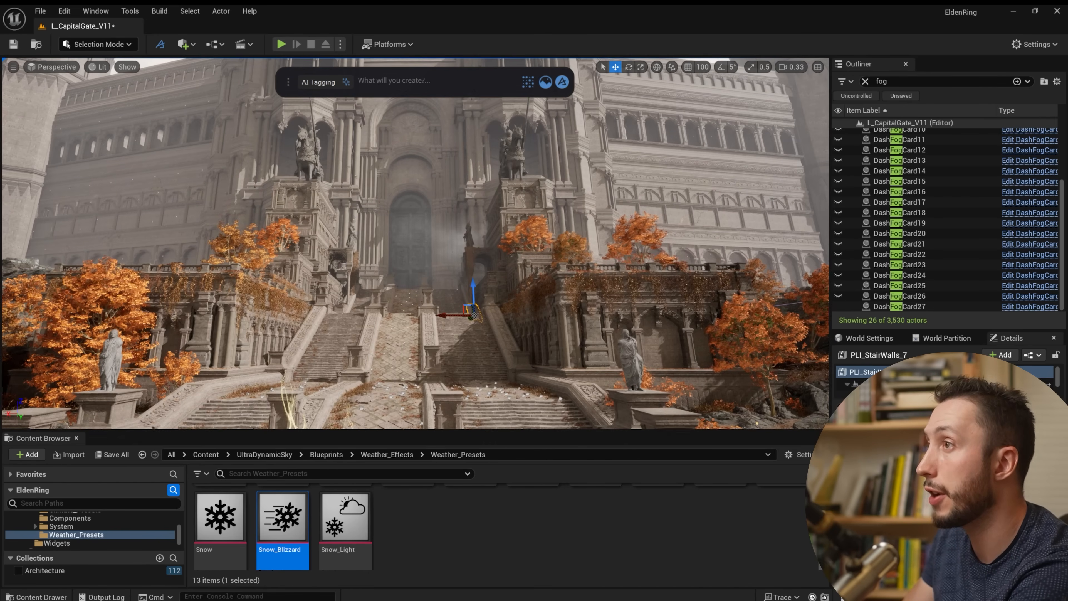
# Step: Unhide all the fog cards in the level and check the layered fog around the gate and towers
pyautogui.scroll(5, 891, 134)
pyautogui.click(898, 134)
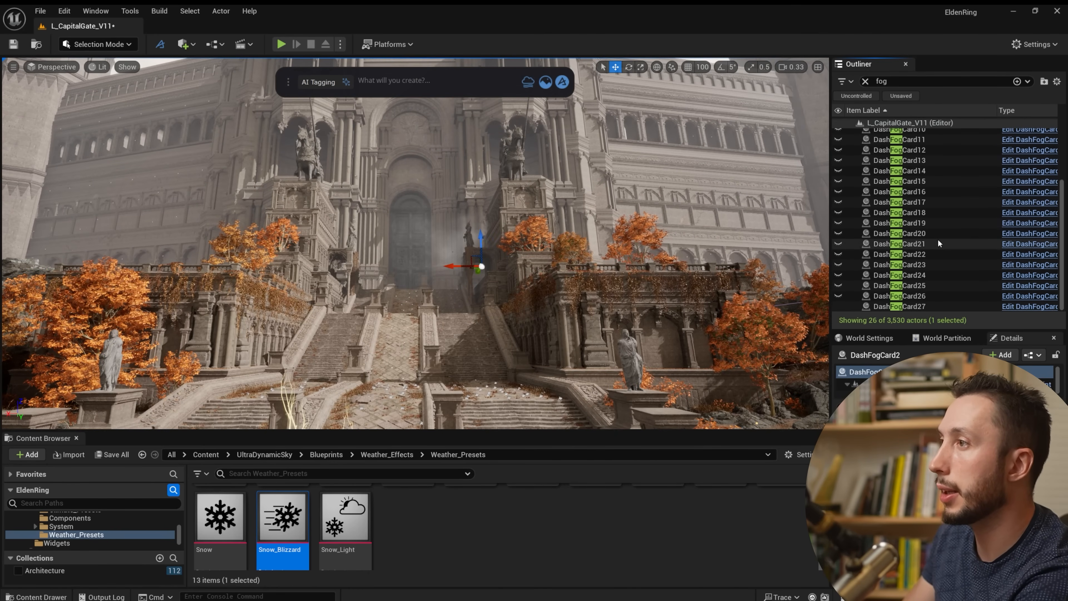
pyautogui.click(838, 122)
pyautogui.press('w')
pyautogui.moveTo(415, 244)
pyautogui.mouseDown(button='right')
pyautogui.moveTo(406, 249)
pyautogui.moveTo(435, 242)
pyautogui.mouseUp(button='right')
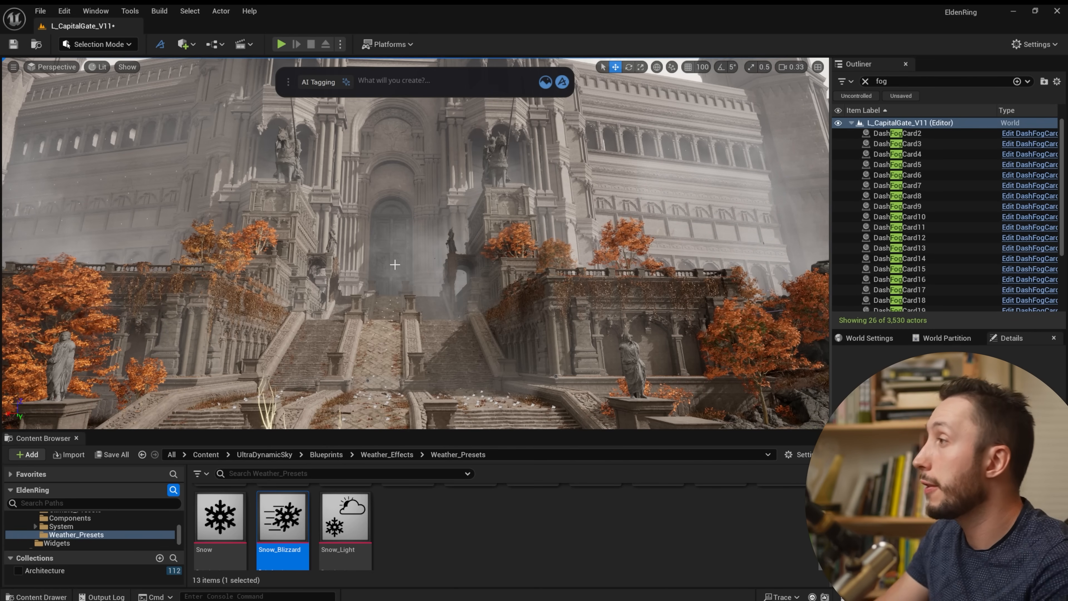
pyautogui.press('w')
pyautogui.moveTo(416, 243); pyautogui.dragTo(871, 225, button='right')
pyautogui.press('w')
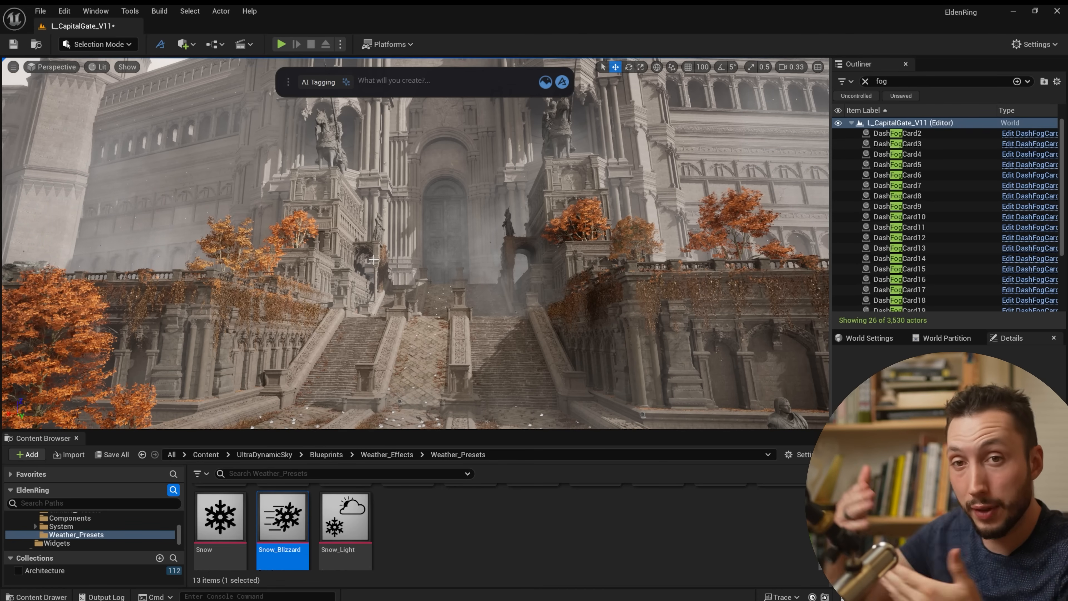
pyautogui.moveTo(373, 260); pyautogui.dragTo(399, 238, button='right')
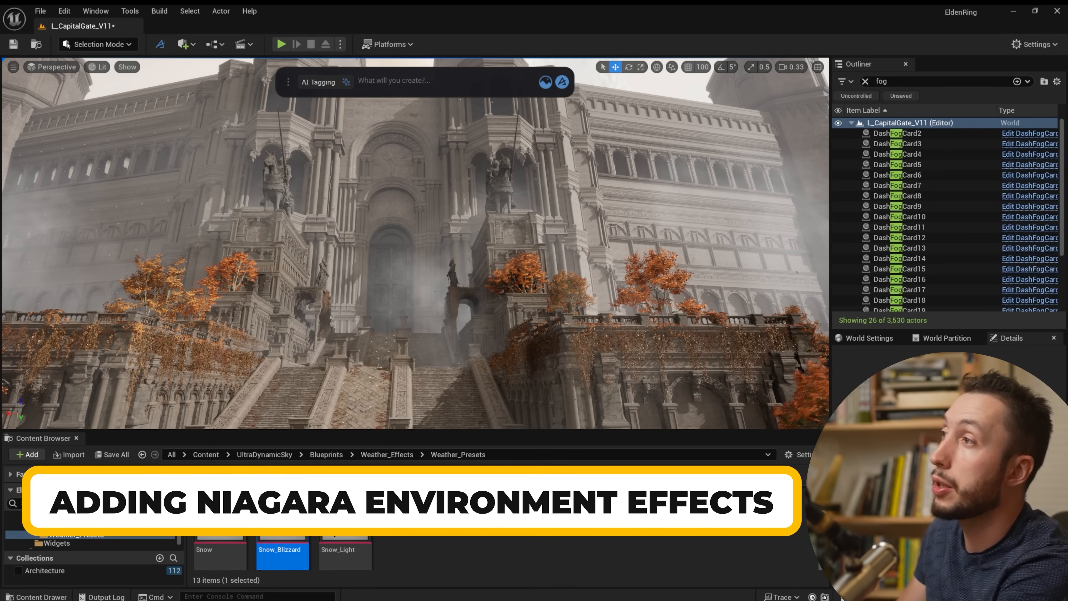
# Step: Replace the fog filter with a search for niagara actors and examine the NS_FallingLeaves16 effect beside the stair wall
pyautogui.click(865, 82)
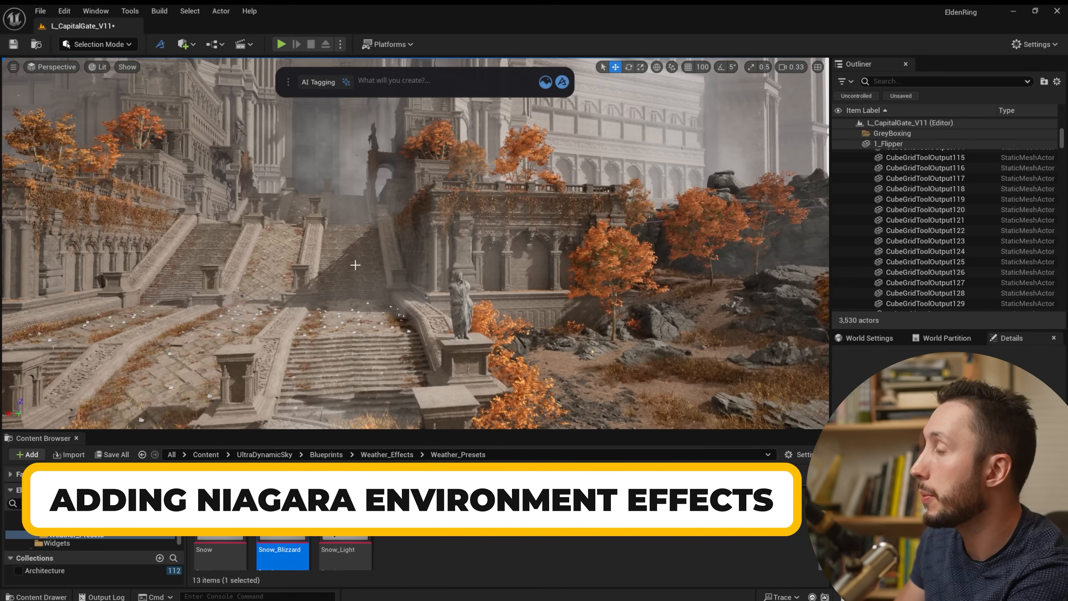
pyautogui.press('w')
pyautogui.moveTo(524, 253); pyautogui.dragTo(440, 252, button='right')
pyautogui.press('w')
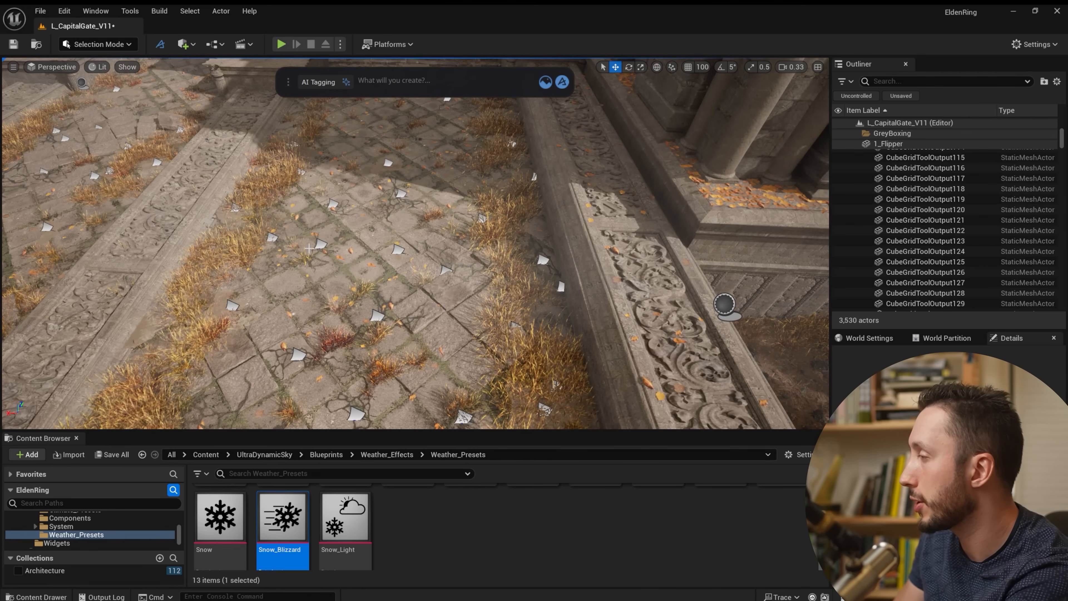
pyautogui.press('s')
pyautogui.moveTo(444, 316)
pyautogui.mouseDown(button='right')
pyautogui.moveTo(471, 301)
pyautogui.moveTo(458, 281)
pyautogui.moveTo(444, 317)
pyautogui.mouseUp(button='right')
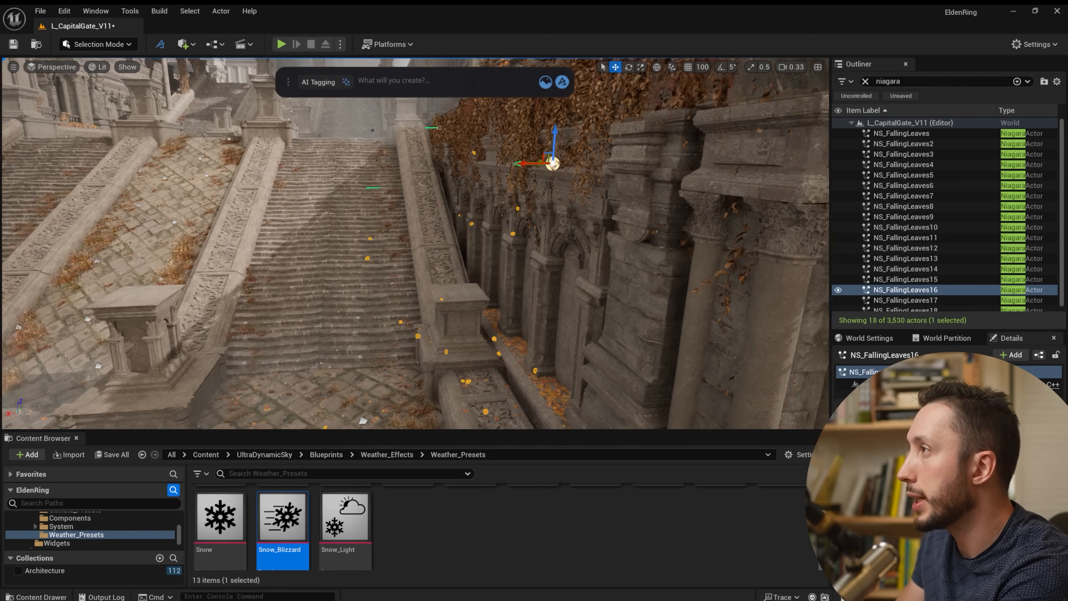
pyautogui.moveTo(537, 191); pyautogui.dragTo(595, 148, button='right')
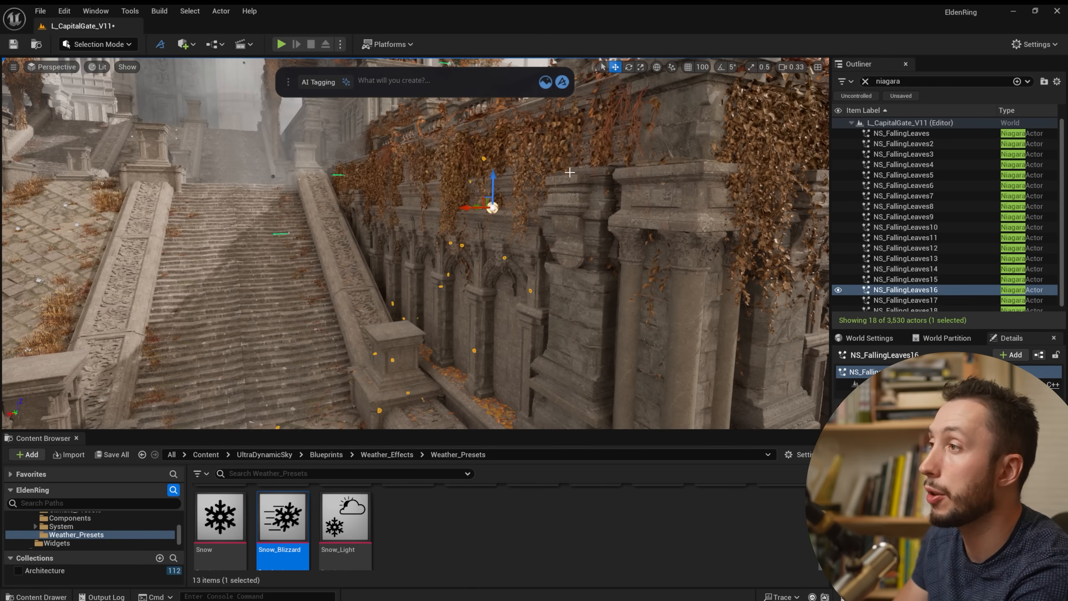
# Step: Browse to the falling-leaves asset in the FX folder and create a Niagara system there from the BlowingParticles emitter template
pyautogui.hotkey('ctrl', 'b')
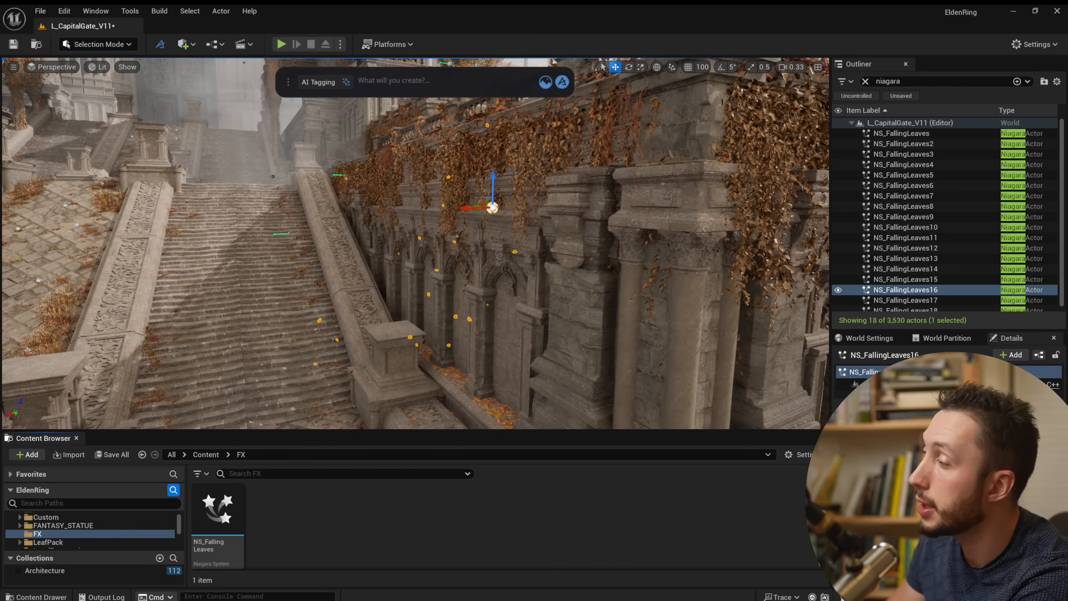
pyautogui.rightClick(286, 509)
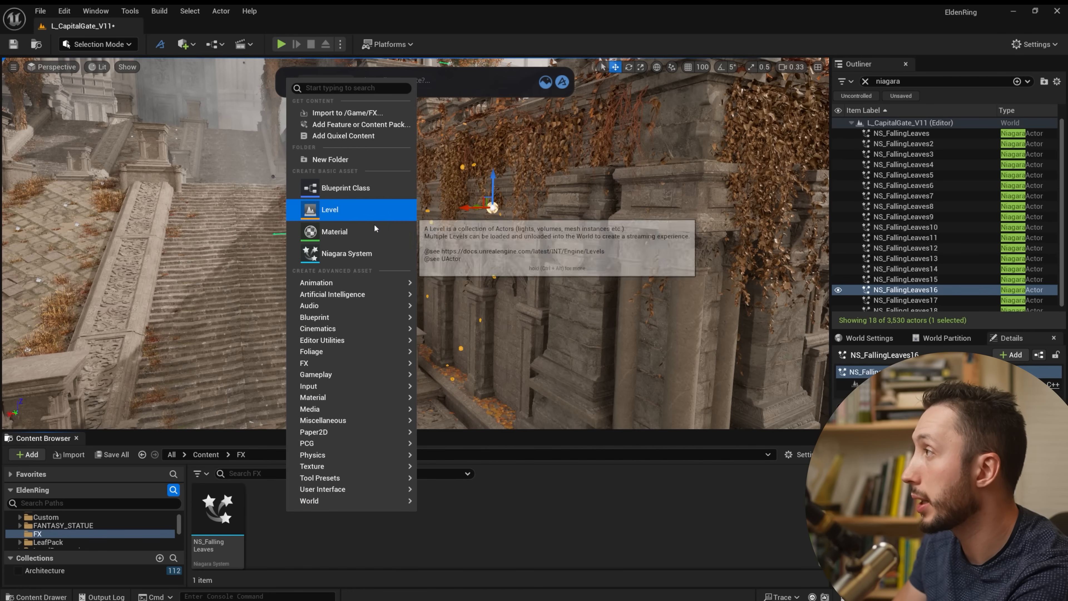
pyautogui.click(336, 254)
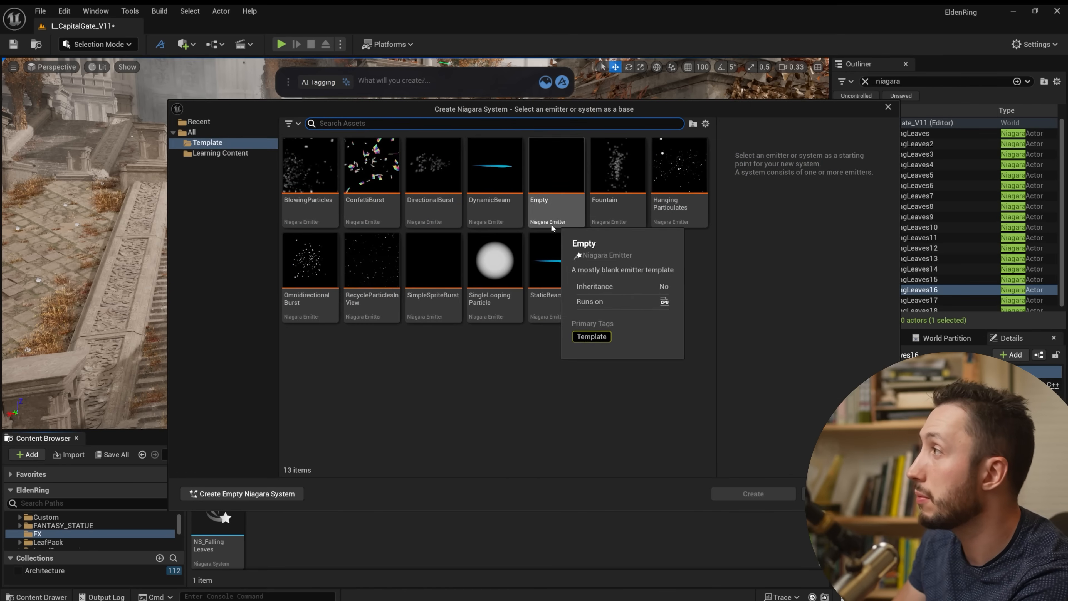
pyautogui.moveTo(306, 163)
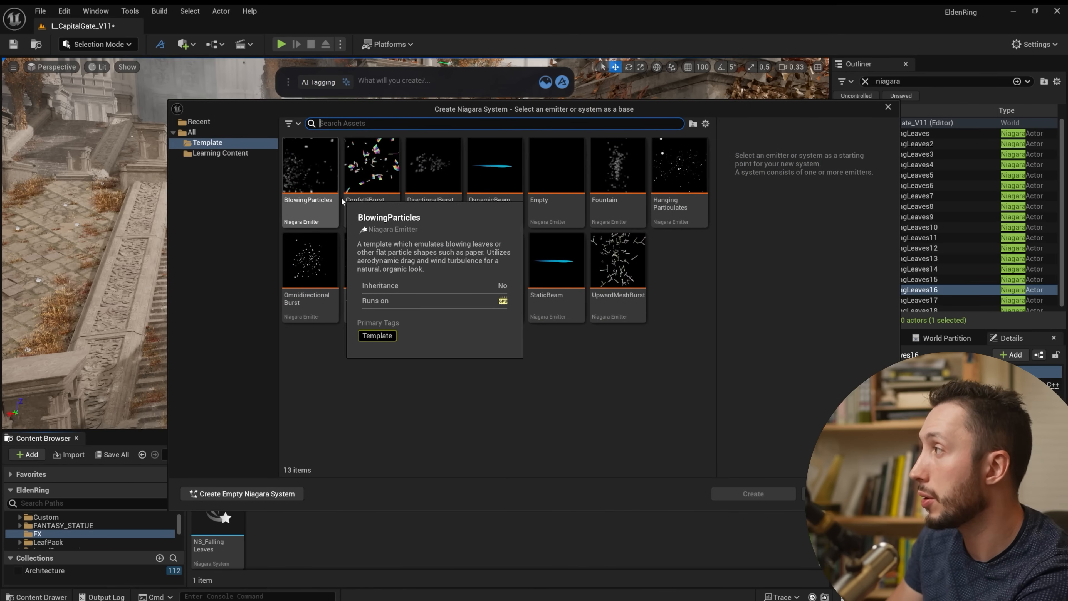
pyautogui.click(306, 166)
pyautogui.click(753, 493)
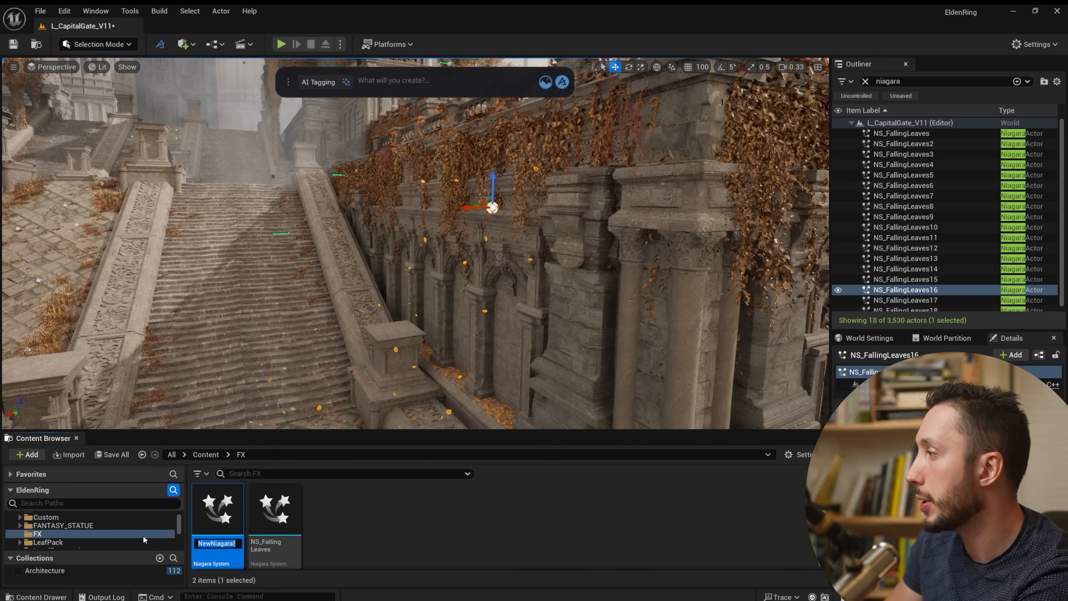
# Step: Open the new Niagara system and view the settings of its Wind Force module
pyautogui.doubleClick(227, 515)
pyautogui.moveTo(447, 318); pyautogui.dragTo(581, 146)
pyautogui.scroll(5, 538, 294)
pyautogui.click(531, 324)
pyautogui.moveTo(636, 329); pyautogui.dragTo(605, 241, button='right')
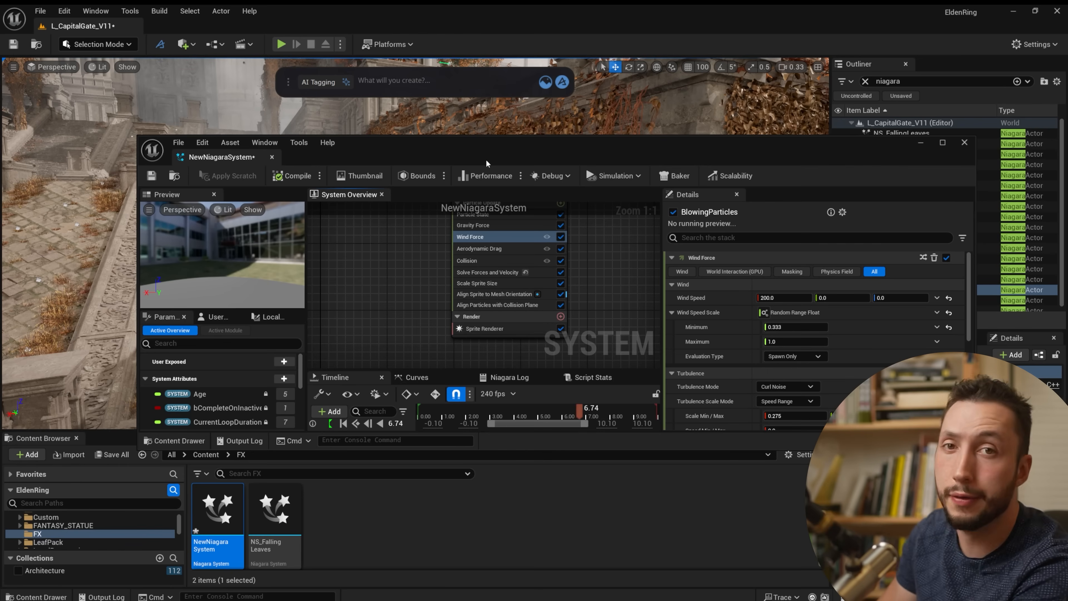
# Step: Disable the Sprite Renderer of the BlowingParticles emitter and add a Mesh Renderer
pyautogui.click(487, 329)
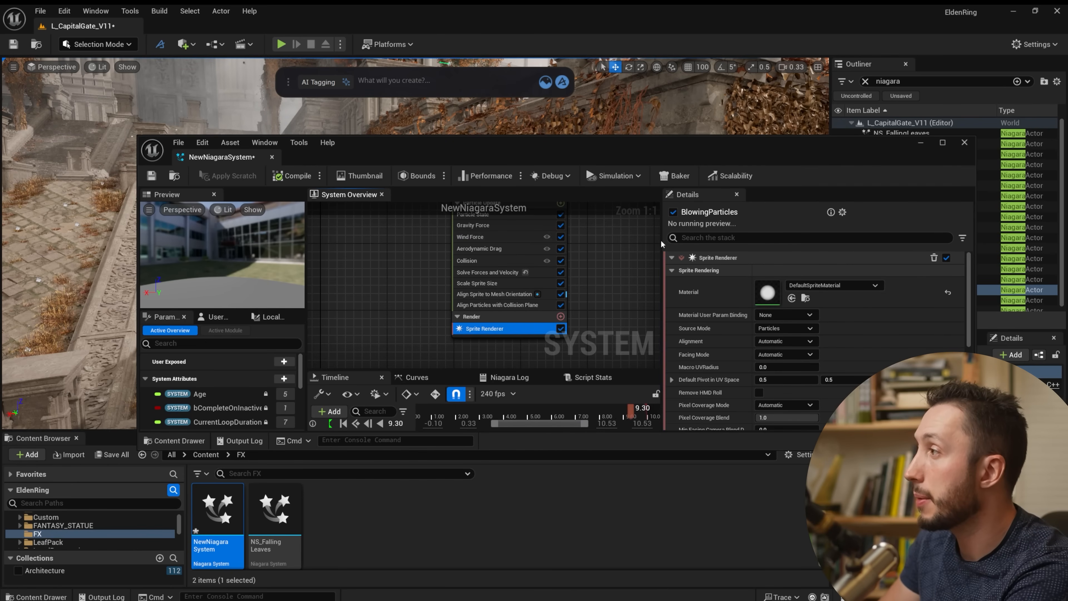
pyautogui.moveTo(651, 135); pyautogui.dragTo(651, 9)
pyautogui.moveTo(549, 240); pyautogui.dragTo(485, 323, button='right')
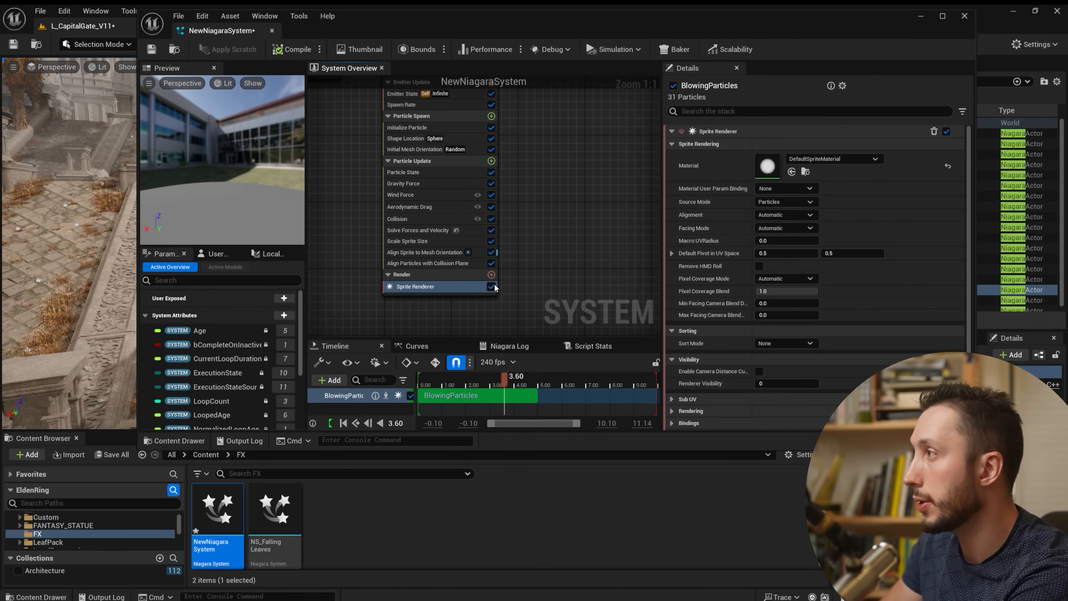
pyautogui.click(492, 286)
pyautogui.click(491, 274)
pyautogui.write('mesh')
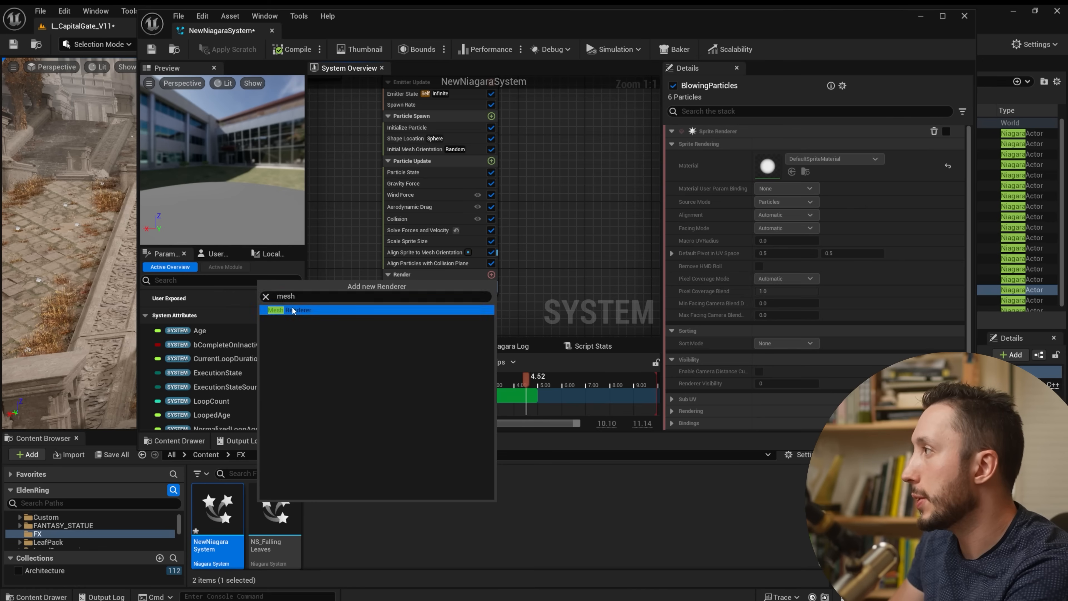
pyautogui.click(293, 310)
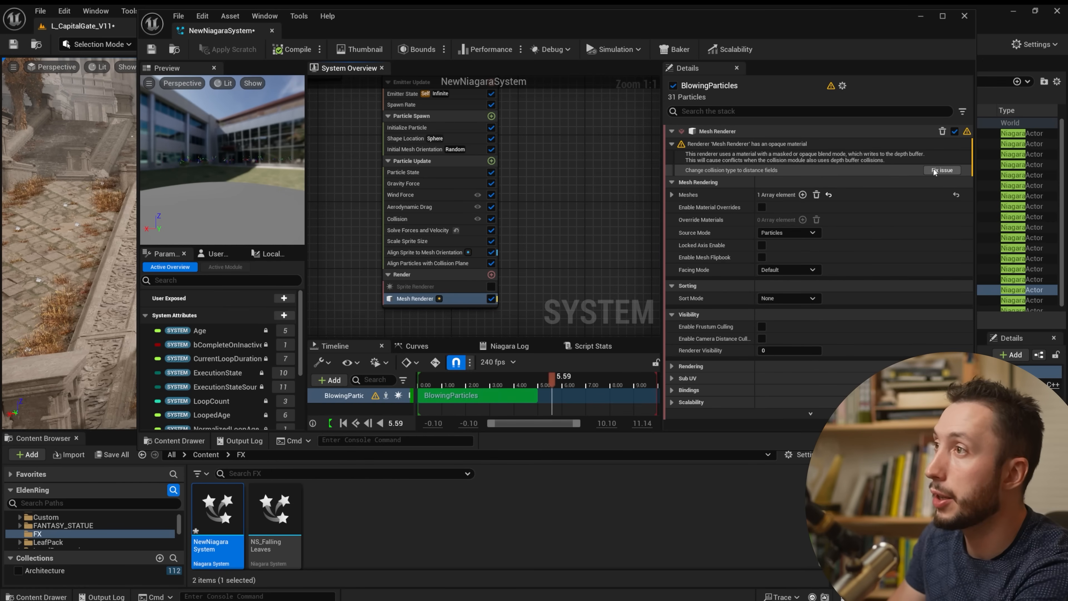
# Step: Apply the fix changing the collision type to distance fields, and add a second element to the Mesh Renderer's Meshes
pyautogui.click(942, 170)
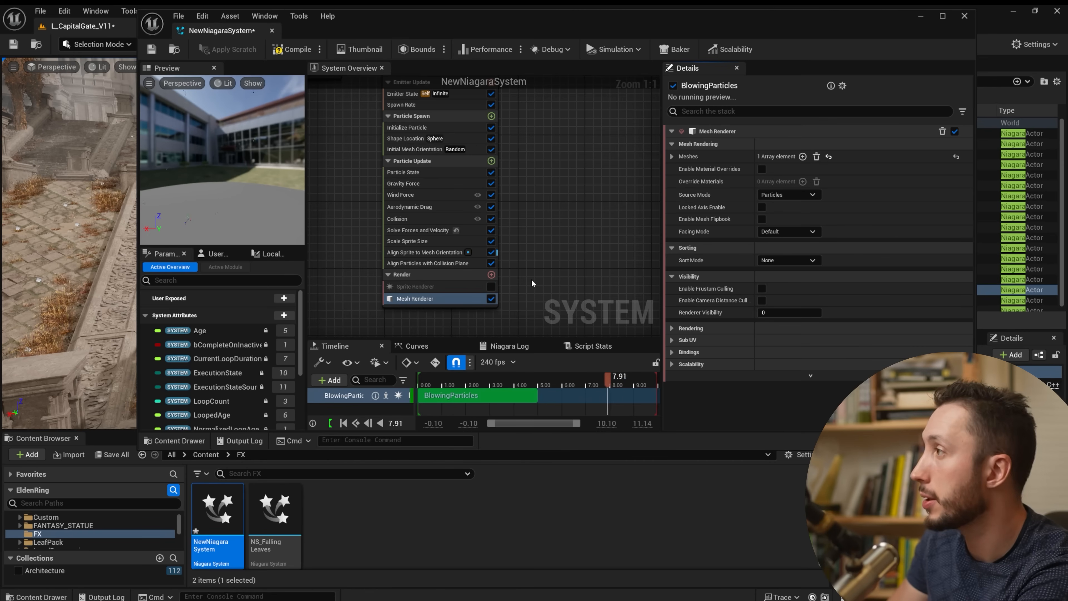
pyautogui.click(802, 157)
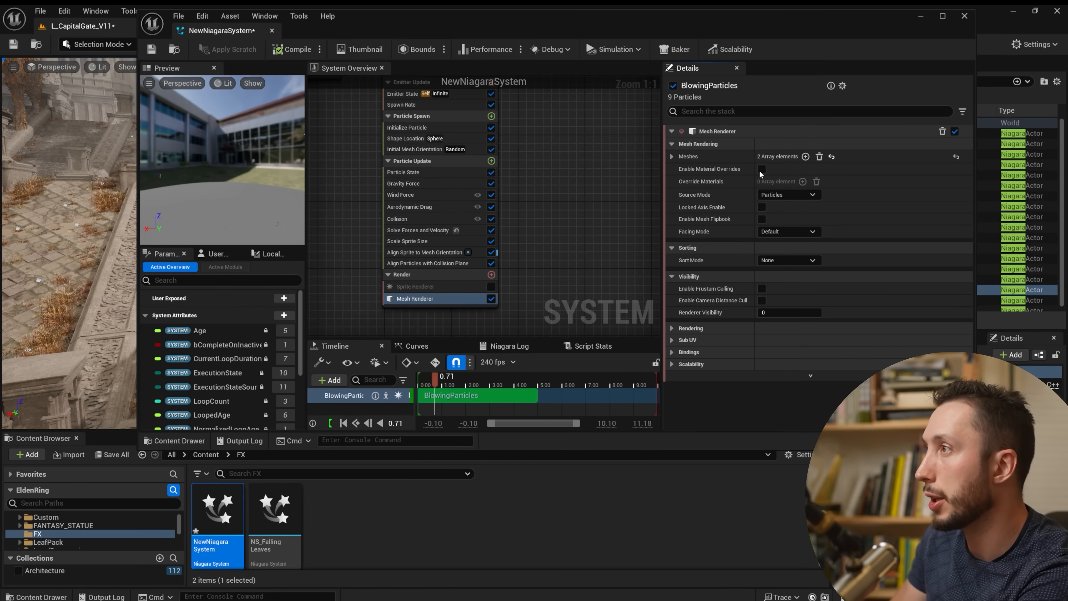
pyautogui.click(672, 156)
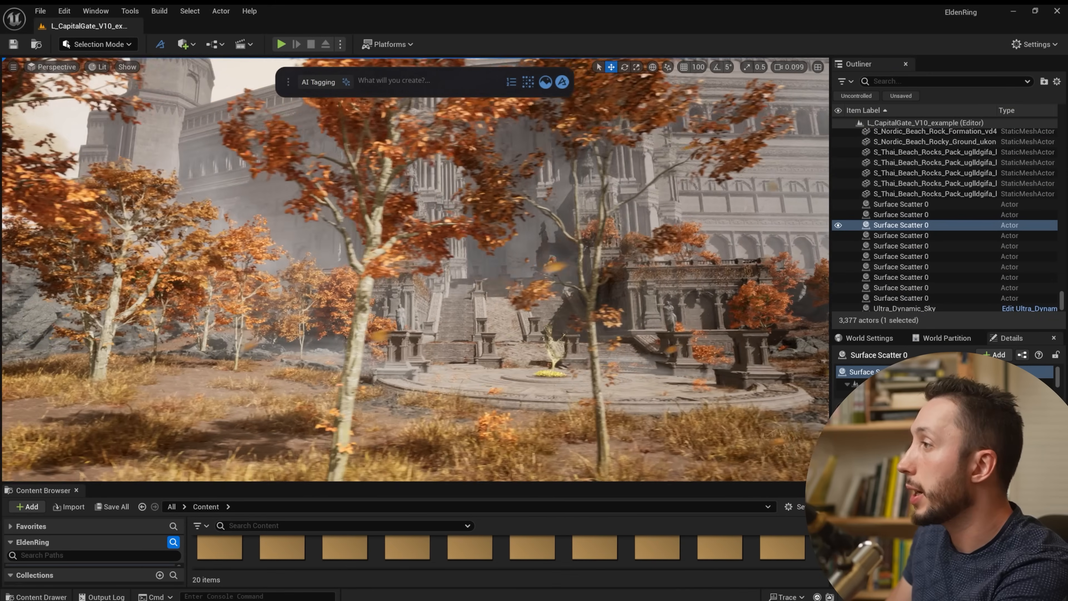
# Step: Switch to the L_CapitalGate_V10_example level and examine how the mounted knights and Roman statues frame the gate
pyautogui.press('d')
pyautogui.press('d')
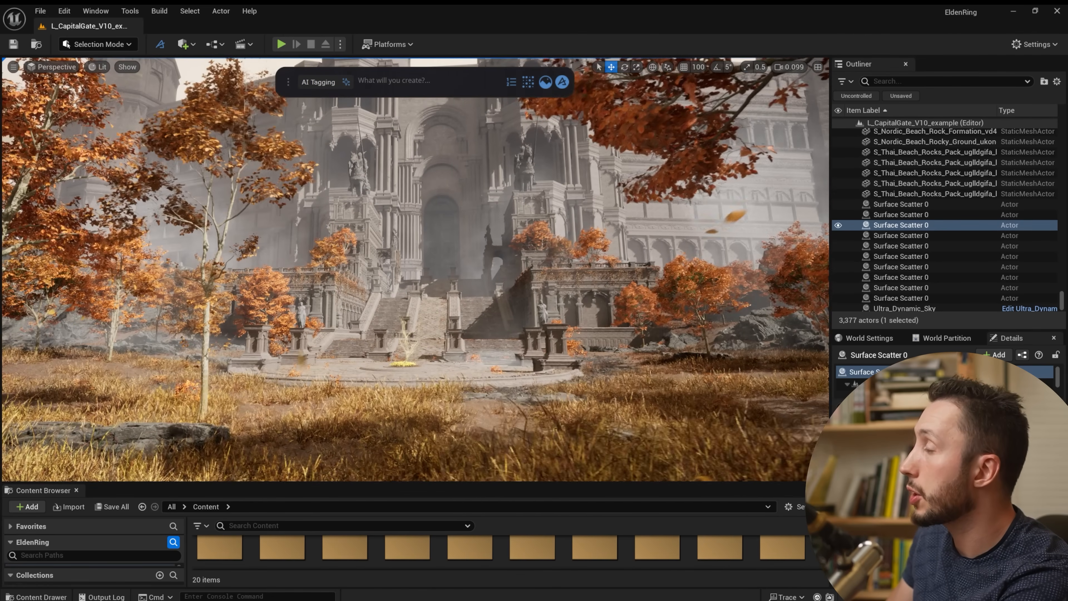
pyautogui.click(360, 172)
pyautogui.click(520, 167)
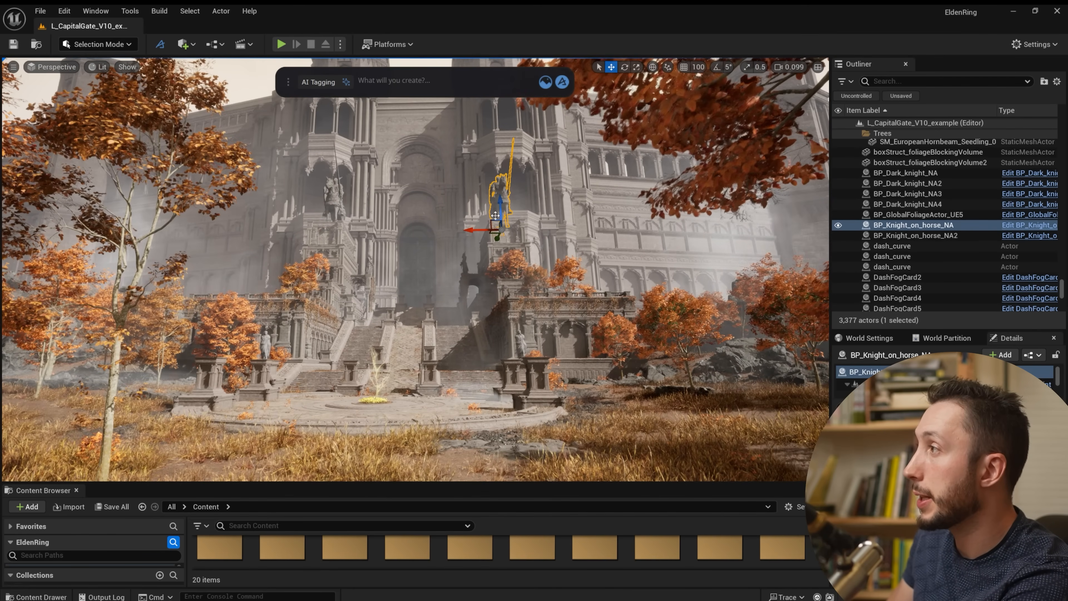
pyautogui.moveTo(376, 264); pyautogui.dragTo(473, 381, button='right')
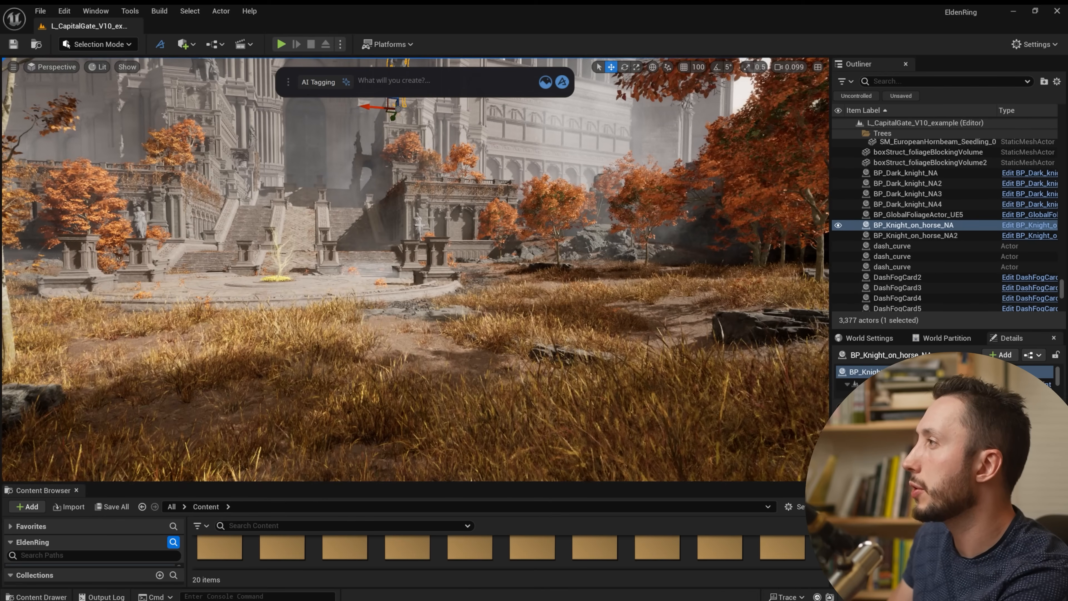
pyautogui.click(418, 225)
pyautogui.moveTo(455, 286); pyautogui.dragTo(337, 261, button='right')
pyautogui.press('w')
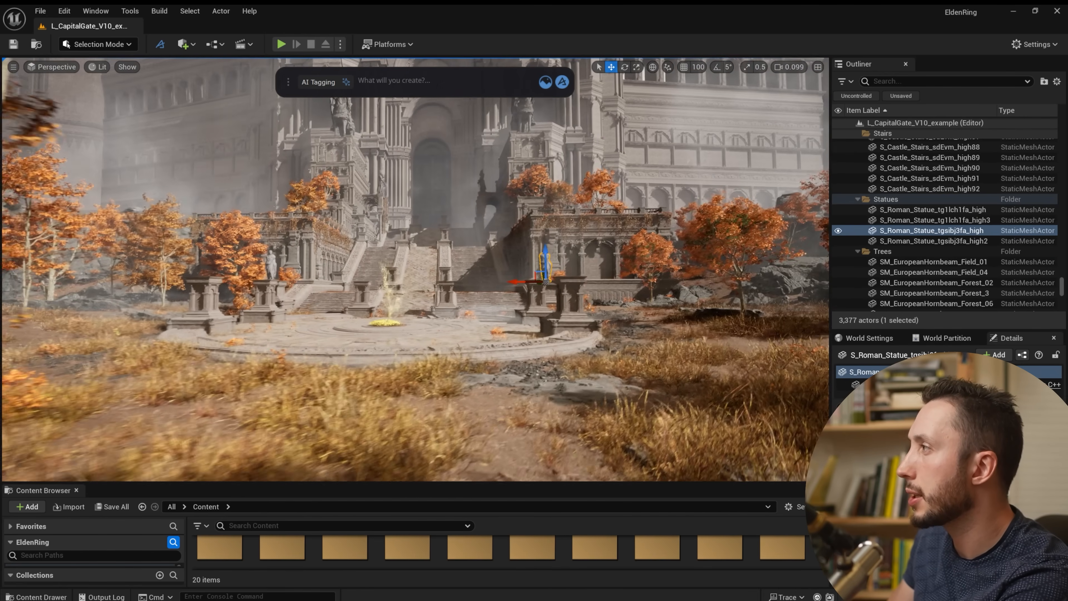
pyautogui.click(265, 262)
pyautogui.press('s')
pyautogui.moveTo(265, 262); pyautogui.dragTo(278, 243, button='right')
pyautogui.press('d')
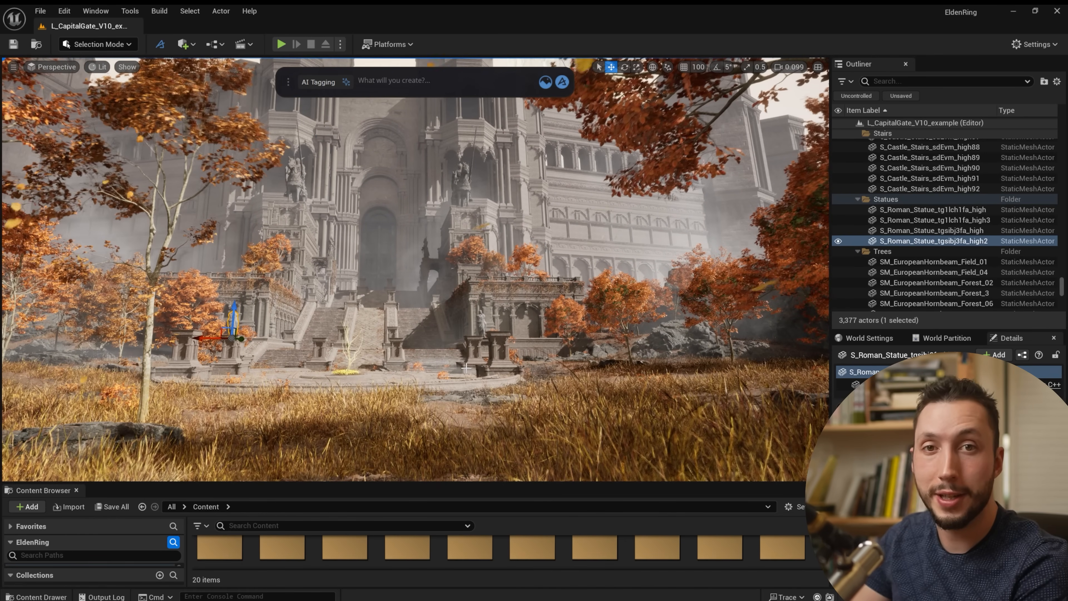